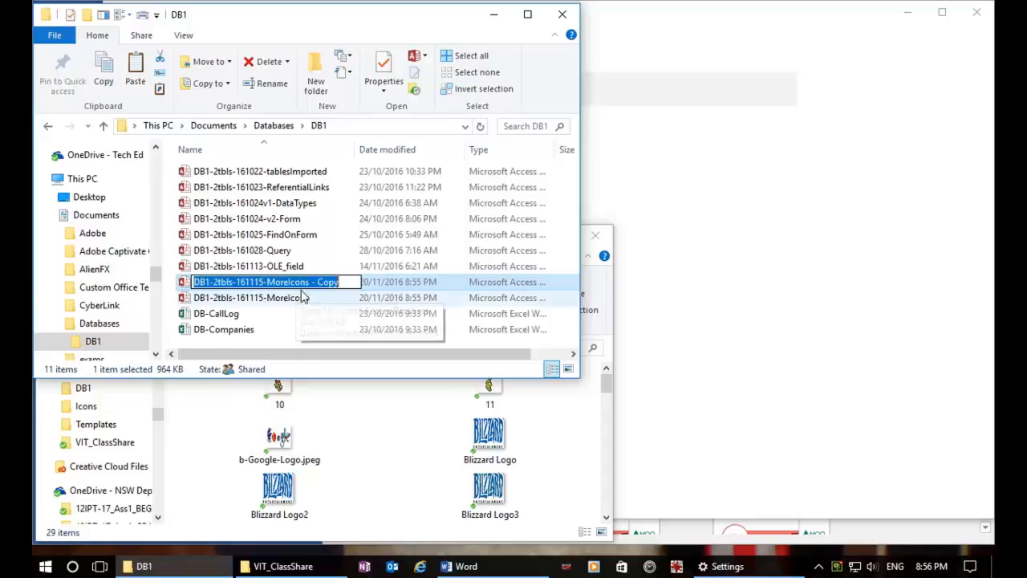
Rename the copied Access database file in the DB1 folder to DB1-2tbls-161120-Report.
{"action": "left_click", "coordinate": [340, 282]}
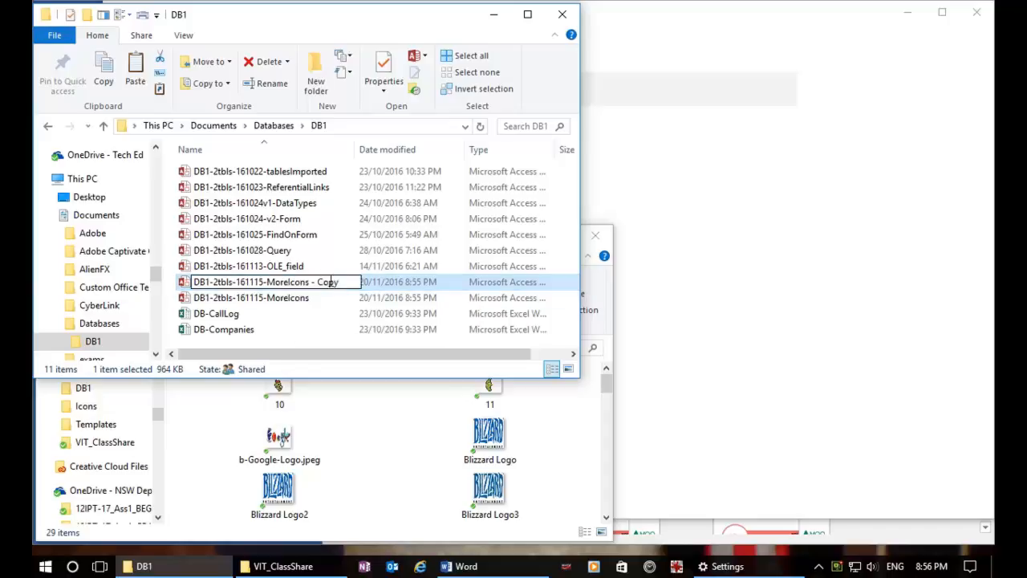
{"action": "key", "text": "BackSpace"}
{"action": "key", "text": "BackSpace"}
{"action": "key", "text": "BackSpace"}
{"action": "key", "text": "BackSpace"}
{"action": "key", "text": "BackSpace"}
{"action": "key", "text": "BackSpace"}
{"action": "key", "text": "BackSpace"}
{"action": "key", "text": "BackSpace"}
{"action": "key", "text": "BackSpace"}
{"action": "key", "text": "BackSpace"}
{"action": "key", "text": "BackSpace"}
{"action": "key", "text": "BackSpace"}
{"action": "key", "text": "BackSpace"}
{"action": "key", "text": "BackSpace"}
{"action": "key", "text": "BackSpace"}
{"action": "key", "text": "BackSpace"}
{"action": "key", "text": "BackSpace"}
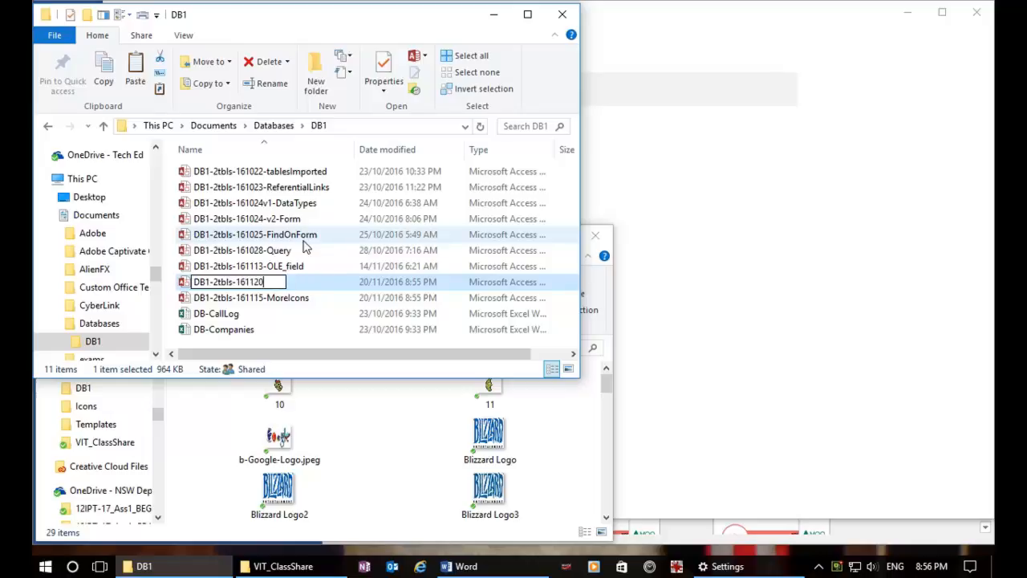
{"action": "type", "text": "120-Report"}
{"action": "key", "text": "Return"}
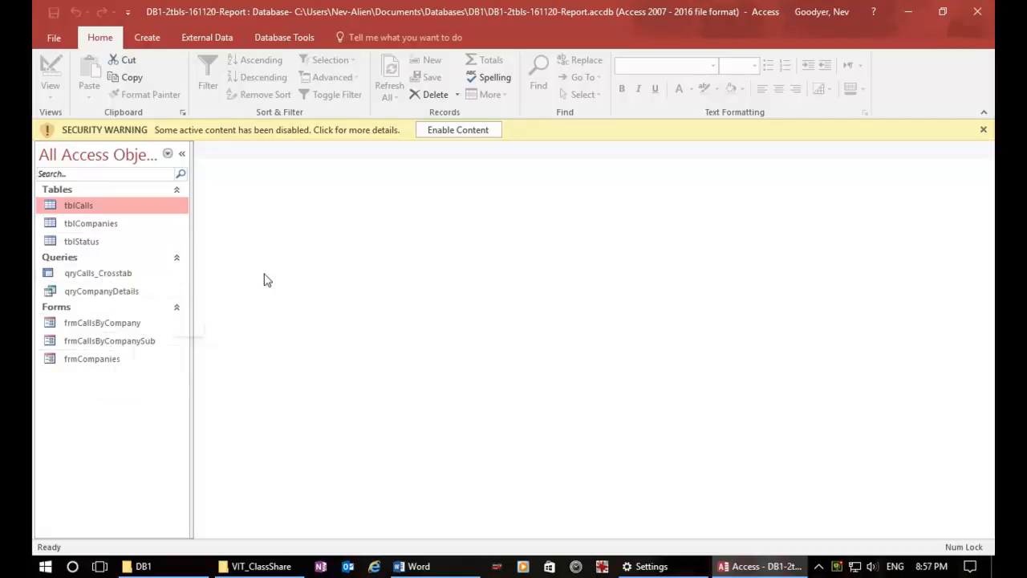
Enable the disabled content in the Access database and view the VIT_ClassShare folder before returning to Access.
{"action": "left_click", "coordinate": [479, 130]}
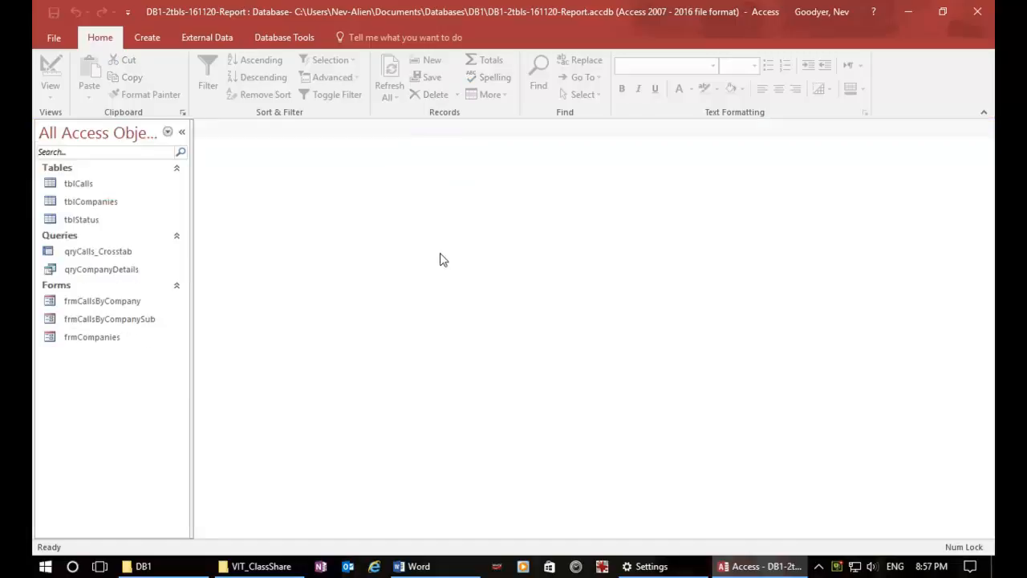
{"action": "left_click", "coordinate": [263, 568]}
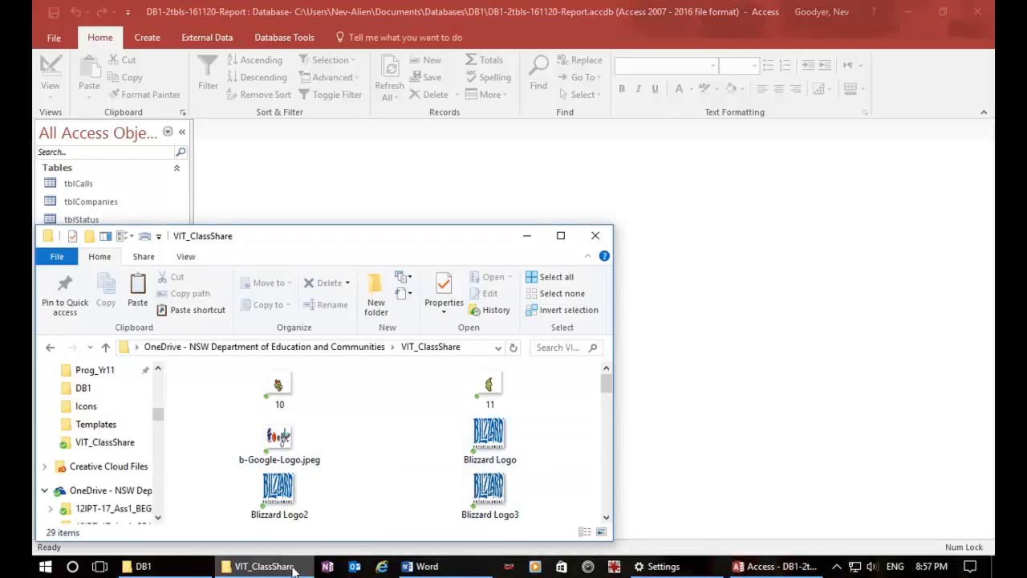
{"action": "left_click", "coordinate": [783, 568]}
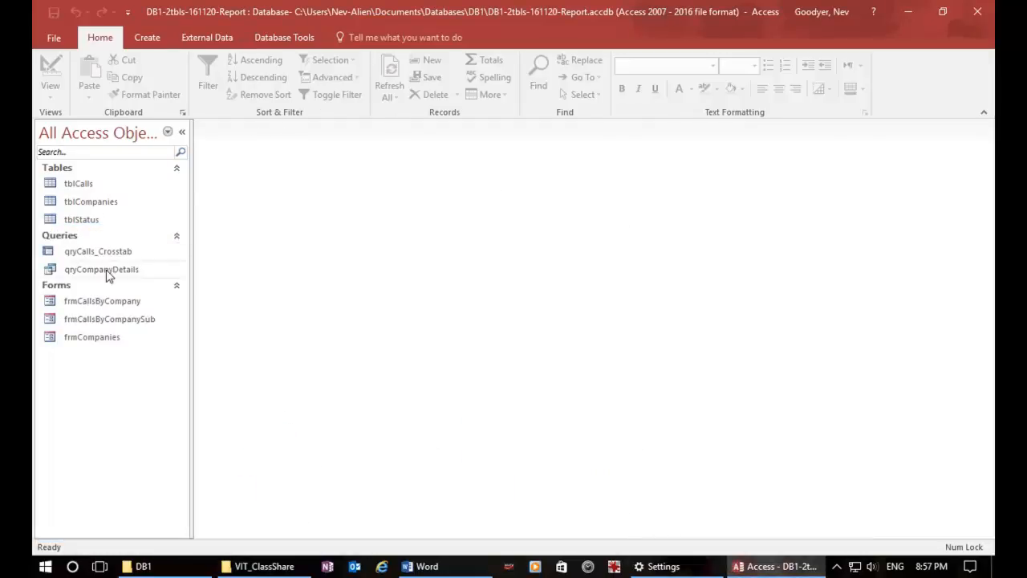
Open the frmCallsByCompany form and go to the Shark Enterprises record.
{"action": "double_click", "coordinate": [99, 302]}
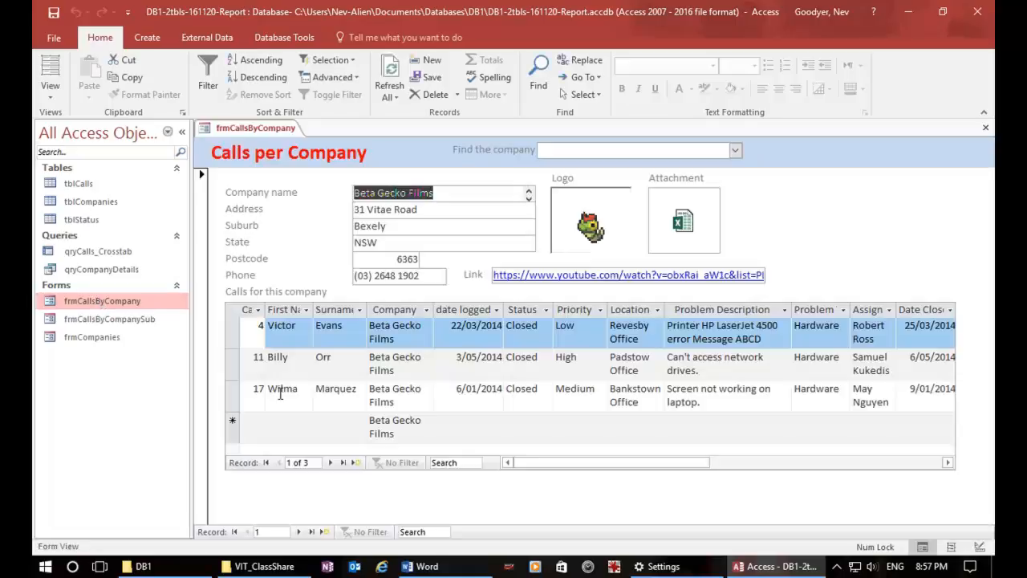
{"action": "left_click", "coordinate": [297, 531]}
{"action": "left_click", "coordinate": [298, 531]}
{"action": "left_click", "coordinate": [297, 531]}
{"action": "left_click", "coordinate": [299, 533]}
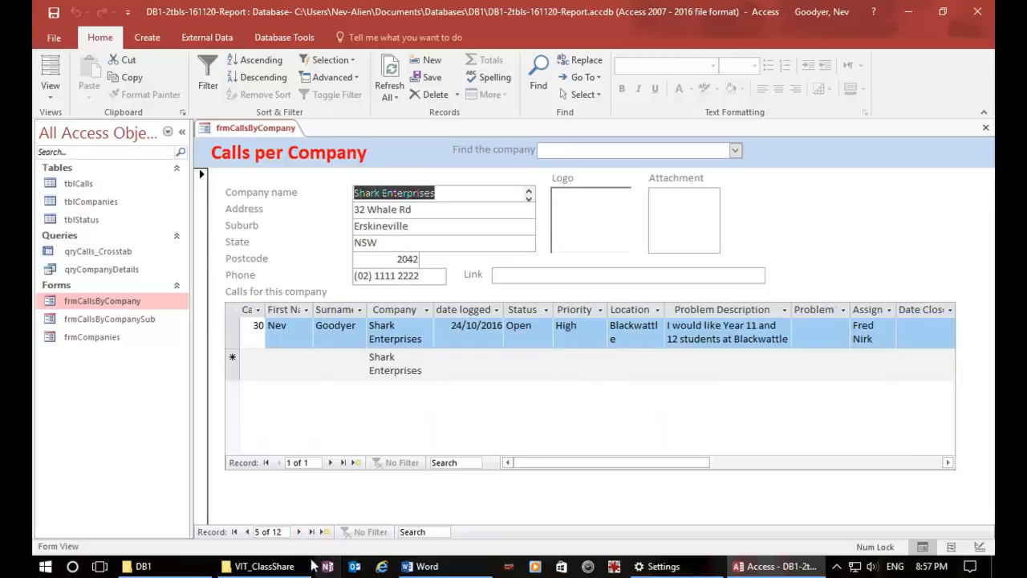
Open the Blizzard Logo image from the VIT_ClassShare folder in Paint and copy the entire picture.
{"action": "left_click", "coordinate": [255, 567]}
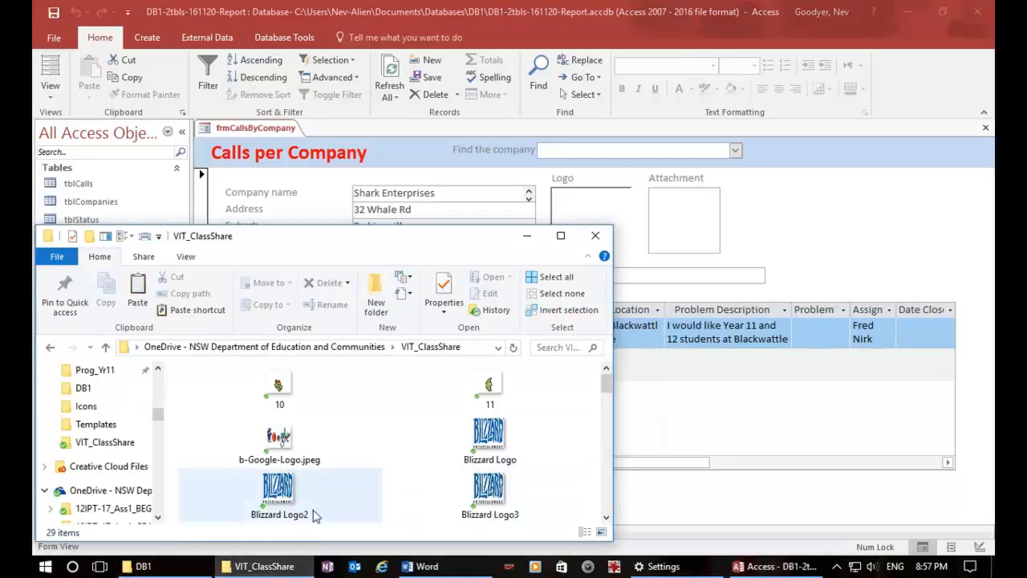
{"action": "left_click", "coordinate": [496, 445]}
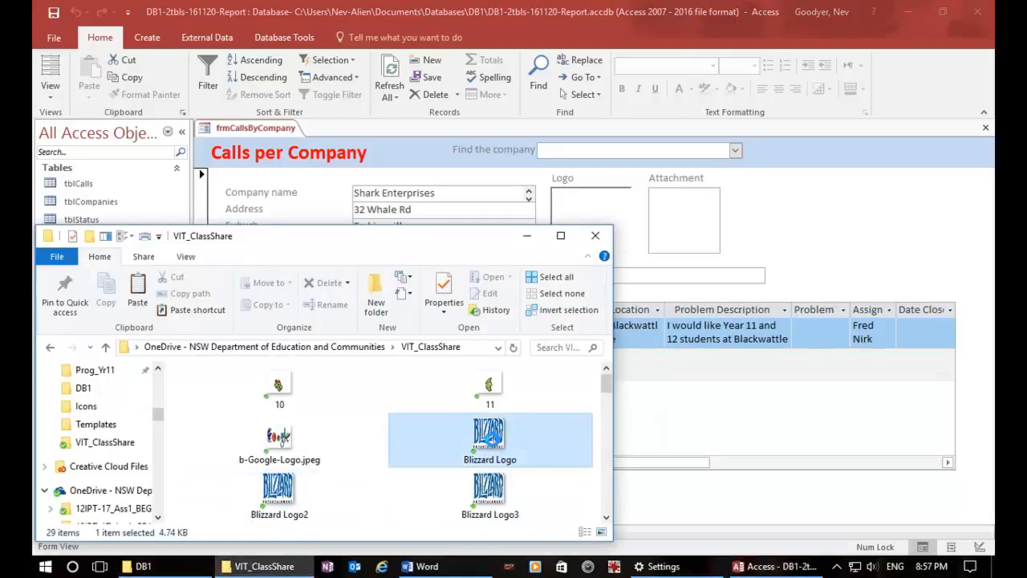
{"action": "right_click", "coordinate": [495, 446]}
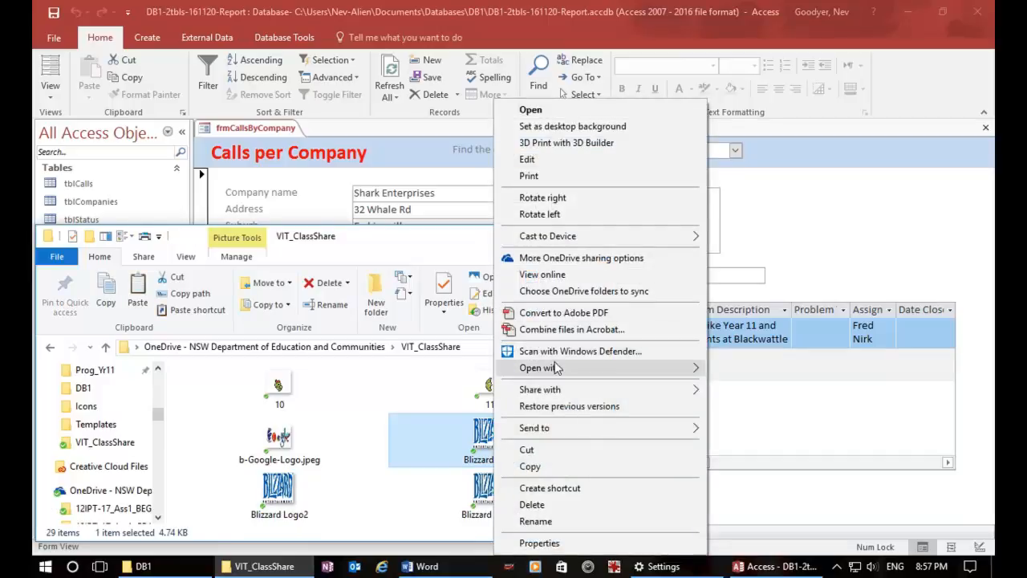
{"action": "mouse_move", "coordinate": [562, 368]}
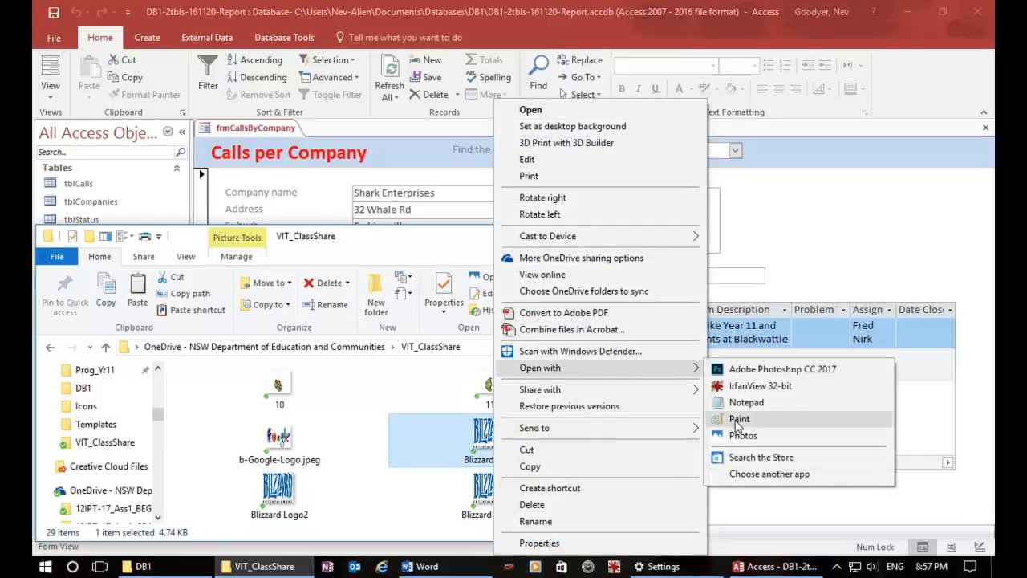
{"action": "left_click", "coordinate": [738, 420]}
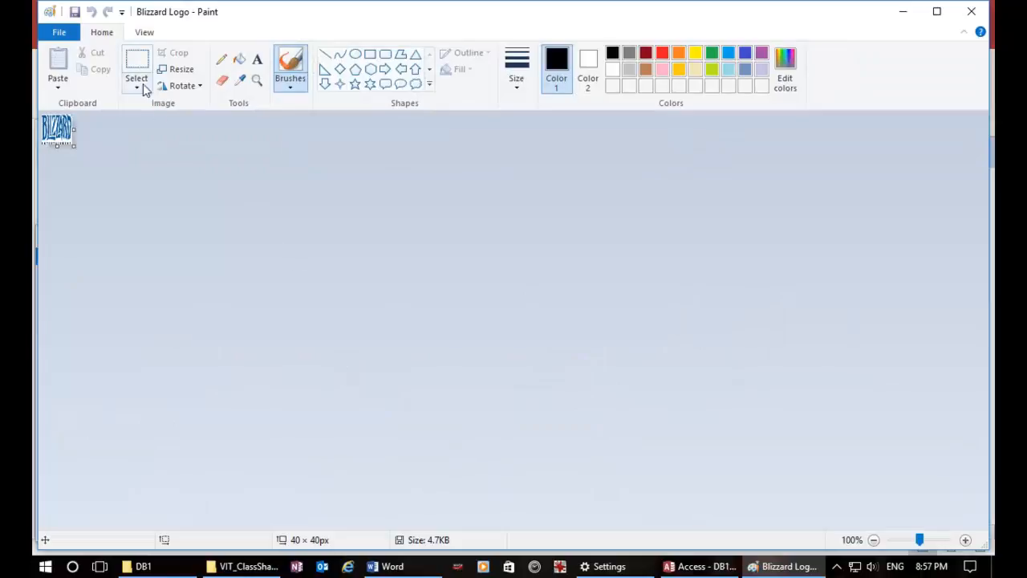
{"action": "left_click", "coordinate": [136, 84]}
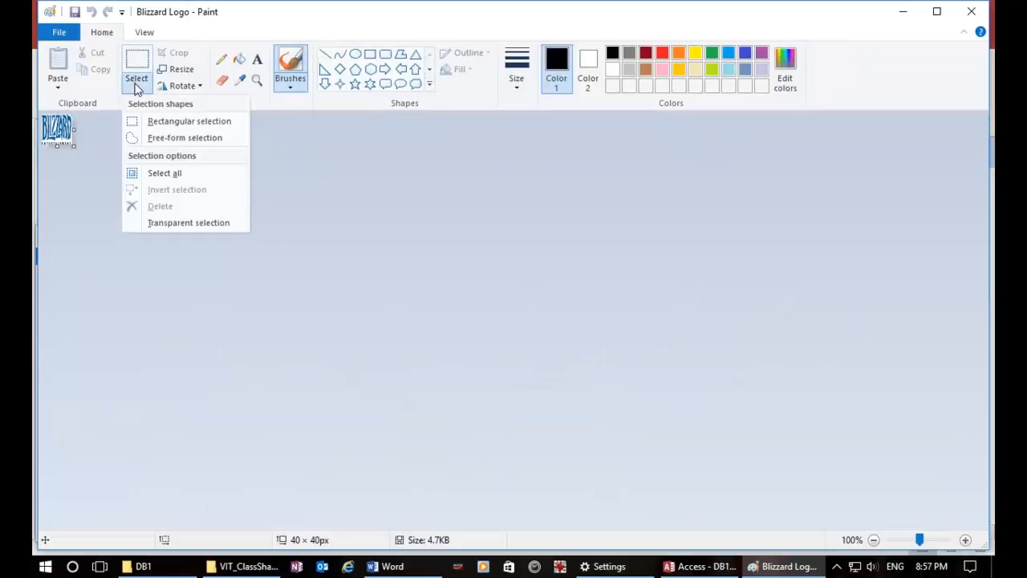
{"action": "left_click", "coordinate": [158, 173]}
{"action": "key", "text": "ctrl+c"}
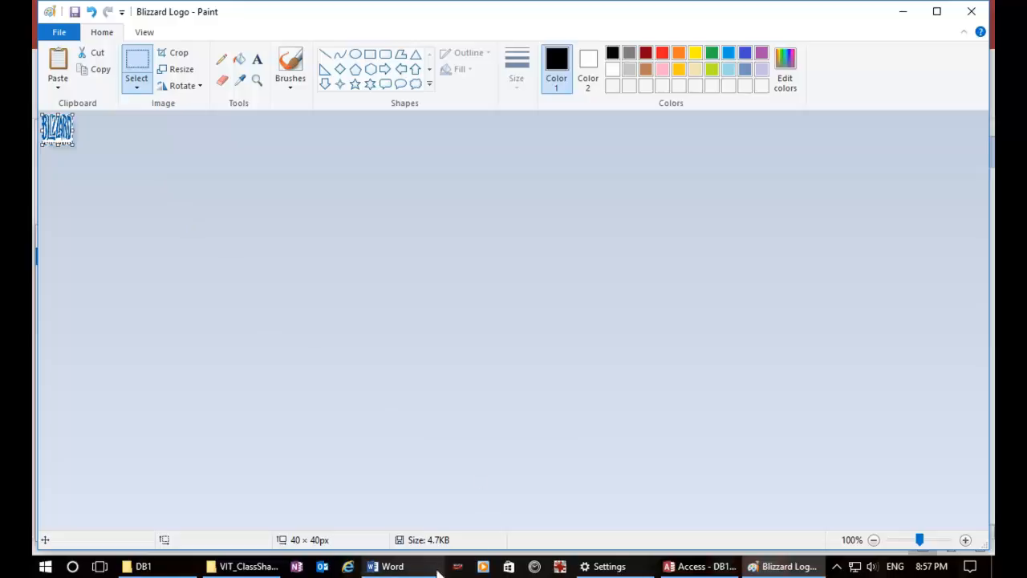
Switch to Word and paste the copied logo into a new blank document.
{"action": "left_click", "coordinate": [699, 567]}
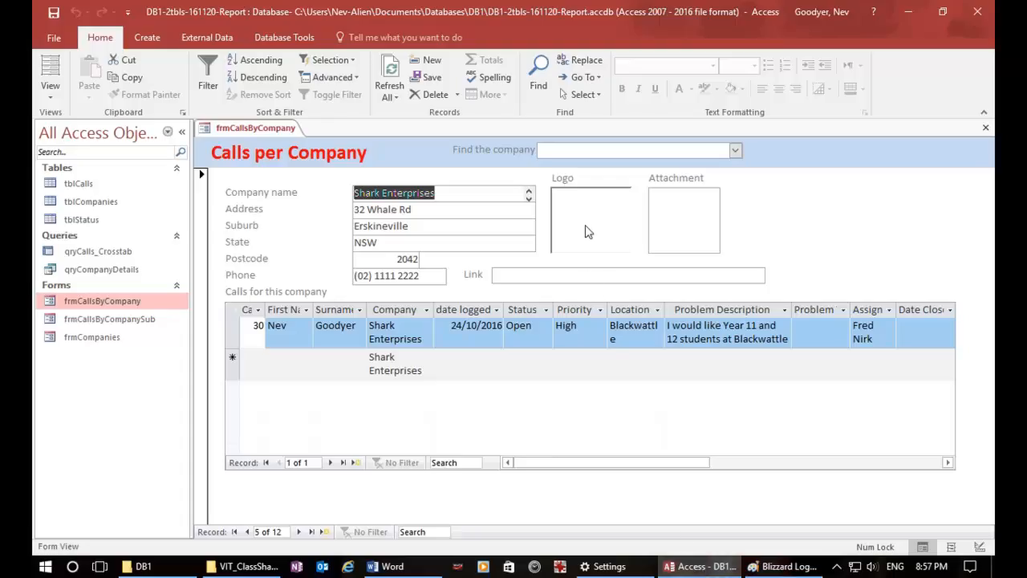
{"action": "left_click", "coordinate": [385, 567]}
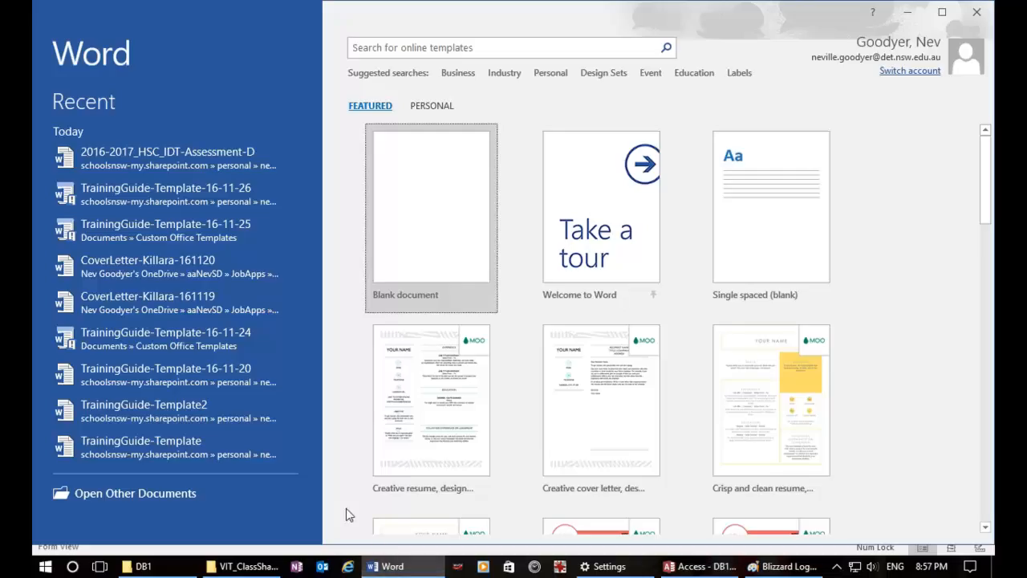
{"action": "left_click", "coordinate": [428, 225]}
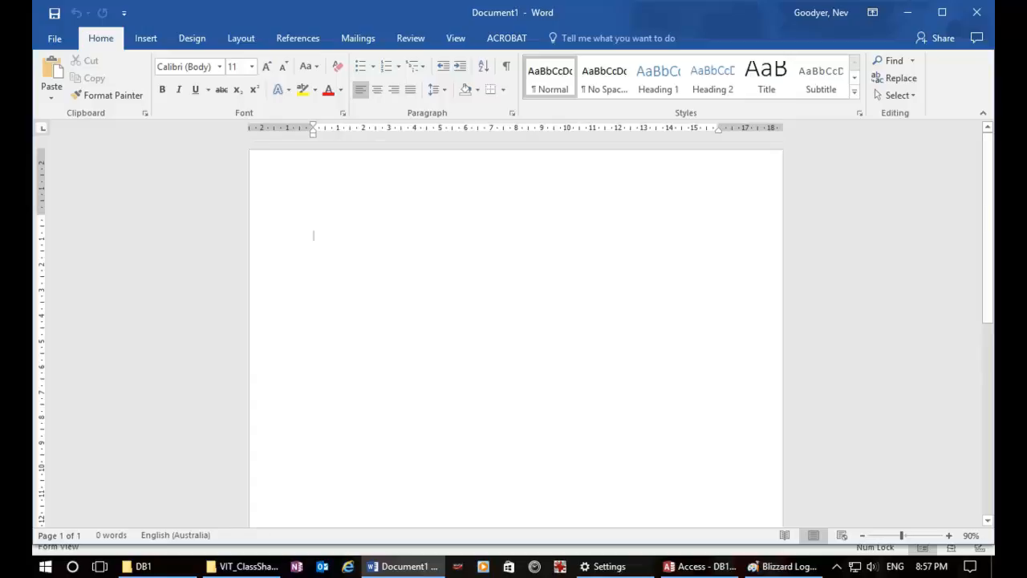
{"action": "key", "text": "ctrl+v"}
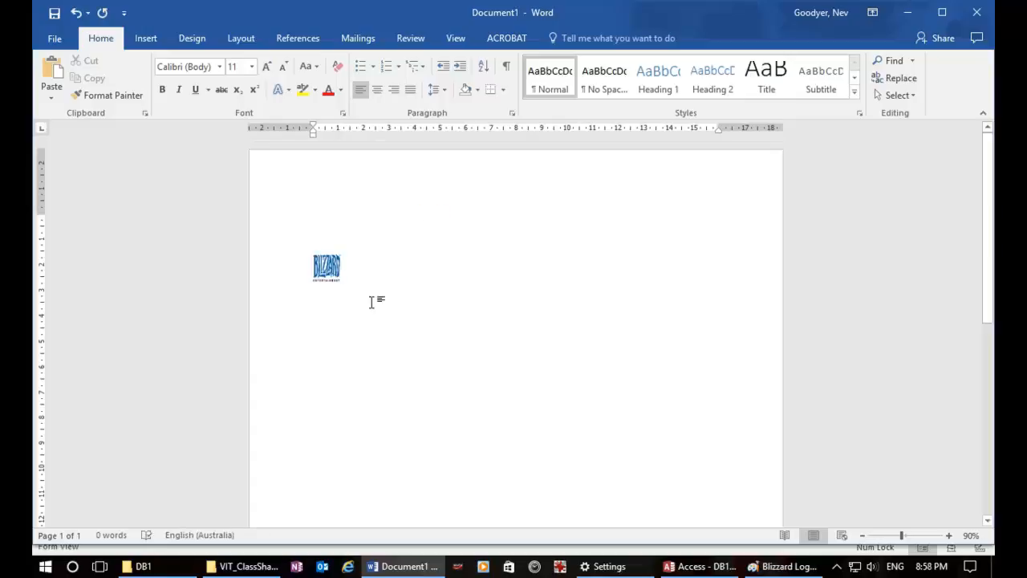
Copy the logo from the Word document into the Logo field of the Shark Enterprises record in Access.
{"action": "left_click", "coordinate": [329, 273]}
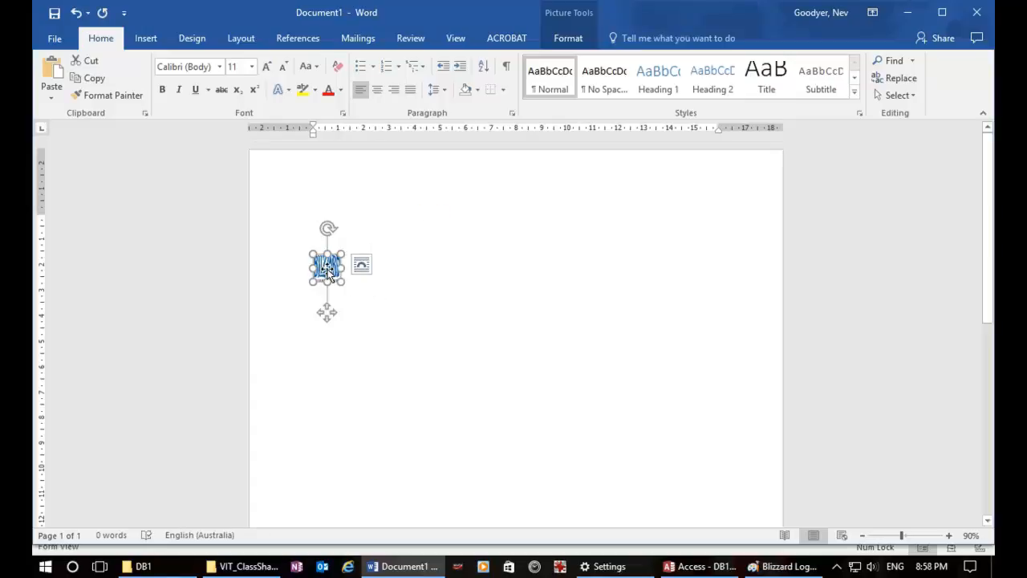
{"action": "key", "text": "alt+Tab"}
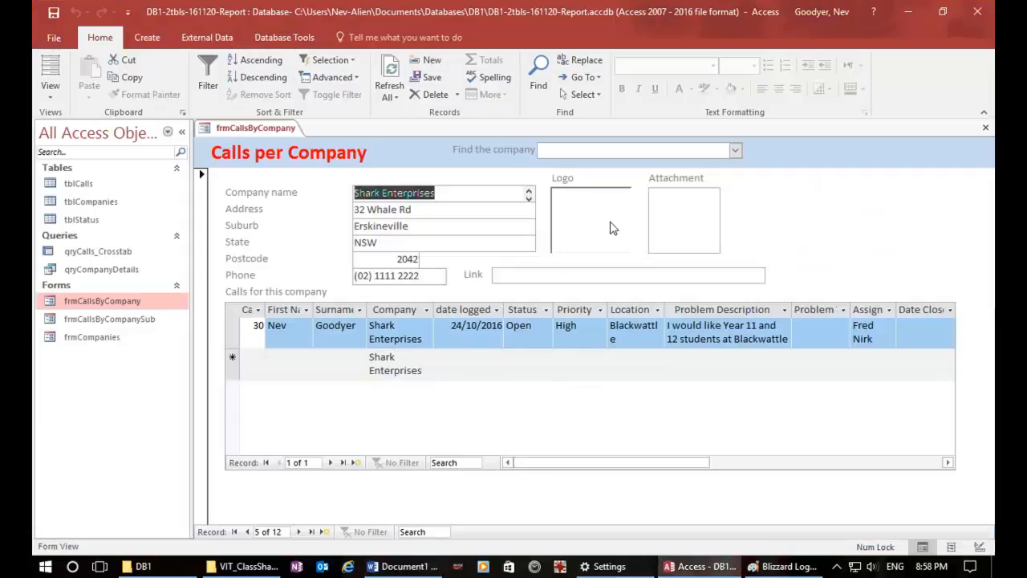
{"action": "key", "text": "ctrl+v"}
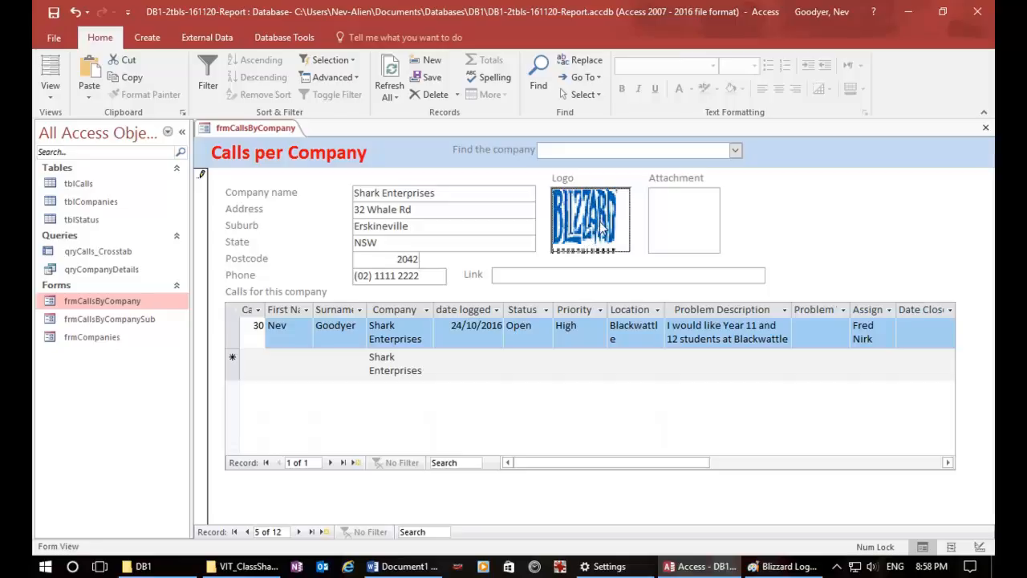
Set the oleLogo frame's Size Mode to Stretch in Design View and check the logos up to record 4 in Form View.
{"action": "left_click", "coordinate": [53, 97]}
{"action": "left_click", "coordinate": [50, 184]}
{"action": "left_click", "coordinate": [580, 279]}
{"action": "left_click", "coordinate": [932, 289]}
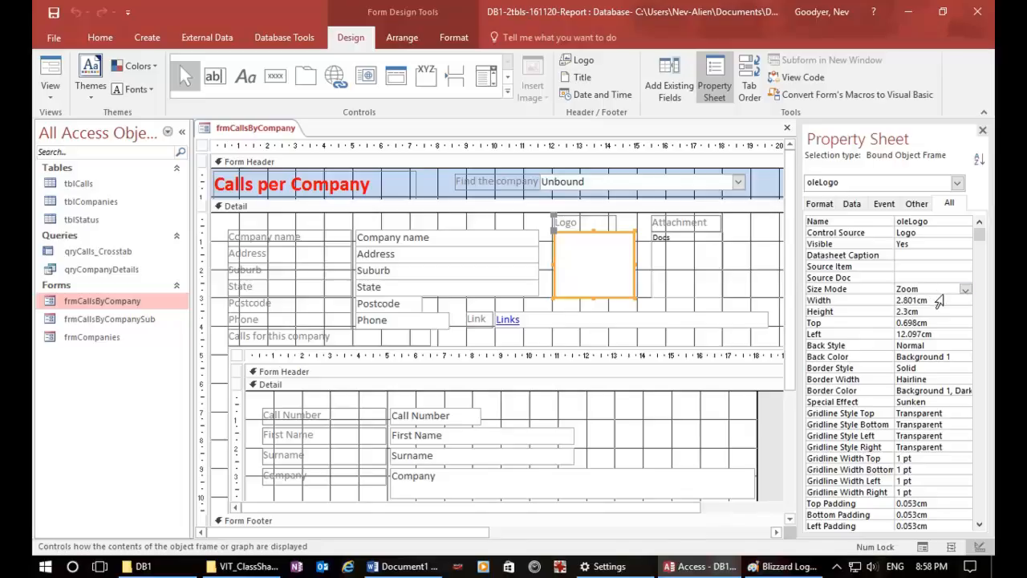
{"action": "left_click", "coordinate": [965, 291]}
{"action": "left_click", "coordinate": [947, 311]}
{"action": "left_click", "coordinate": [52, 70]}
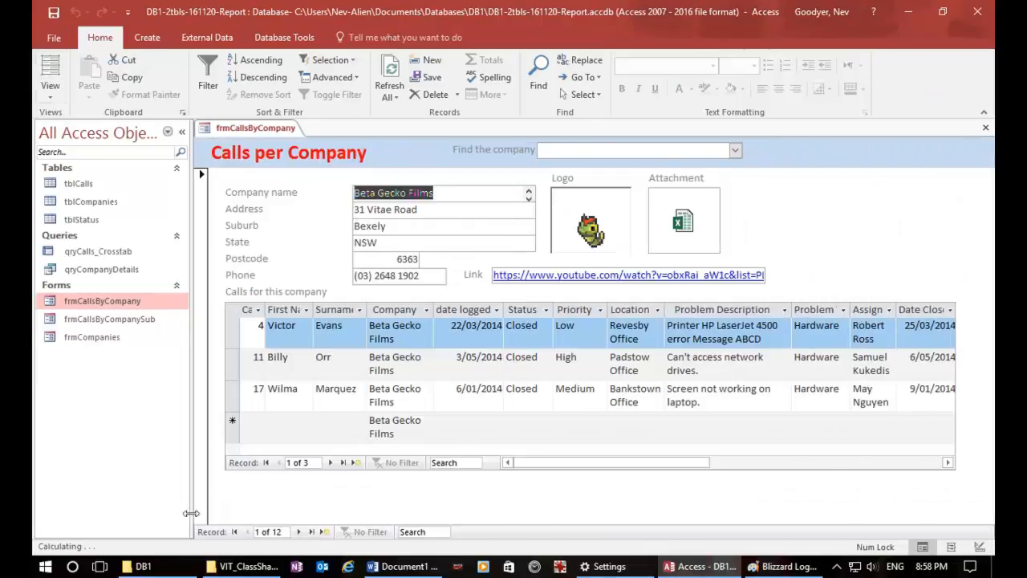
{"action": "left_click", "coordinate": [299, 531]}
{"action": "left_click", "coordinate": [300, 532]}
{"action": "left_click", "coordinate": [299, 532]}
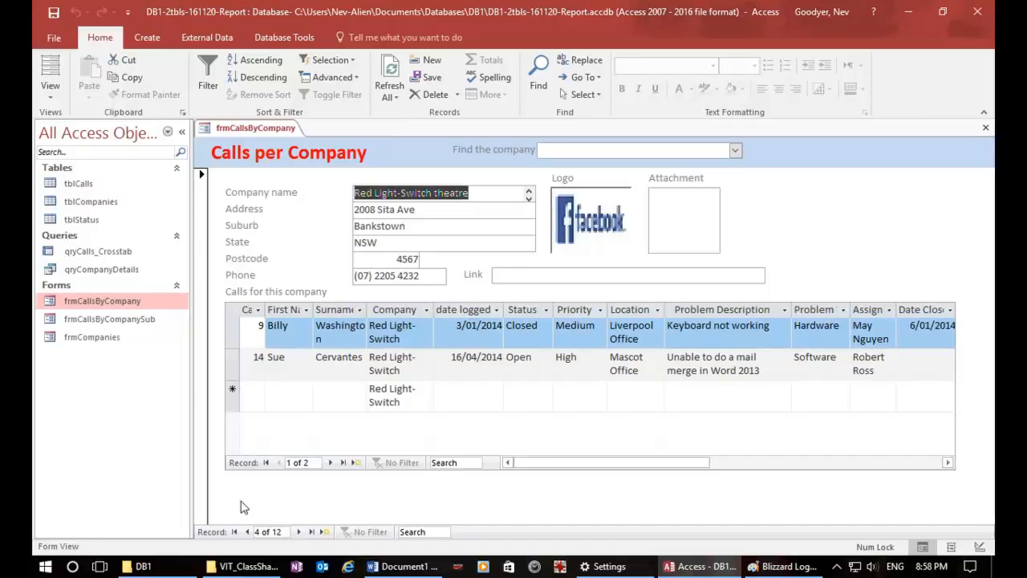
Change the oleLogo frame's Size Mode to Clip and compare the logos up to record 4 in Form View.
{"action": "left_click", "coordinate": [50, 100]}
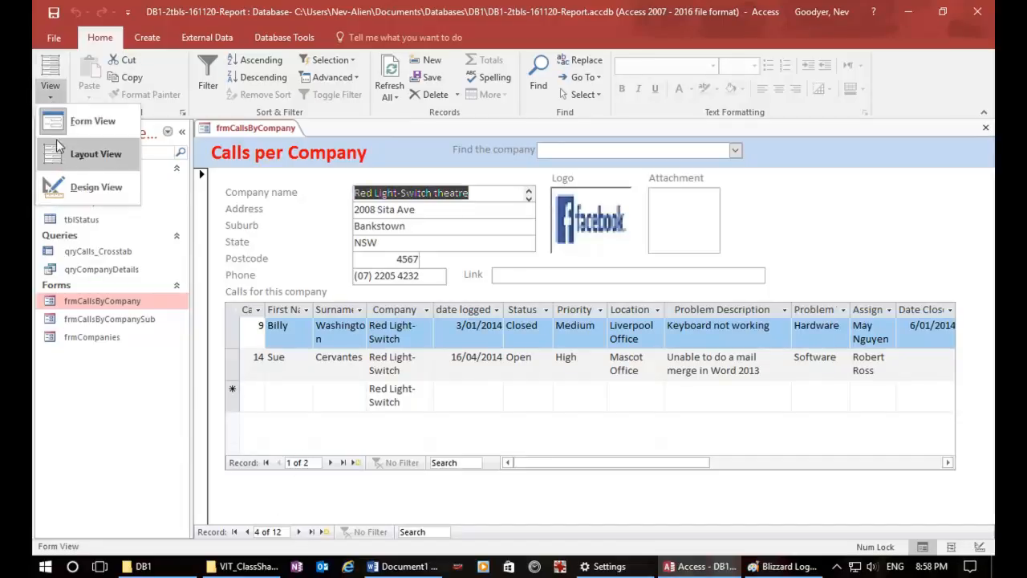
{"action": "left_click", "coordinate": [93, 183]}
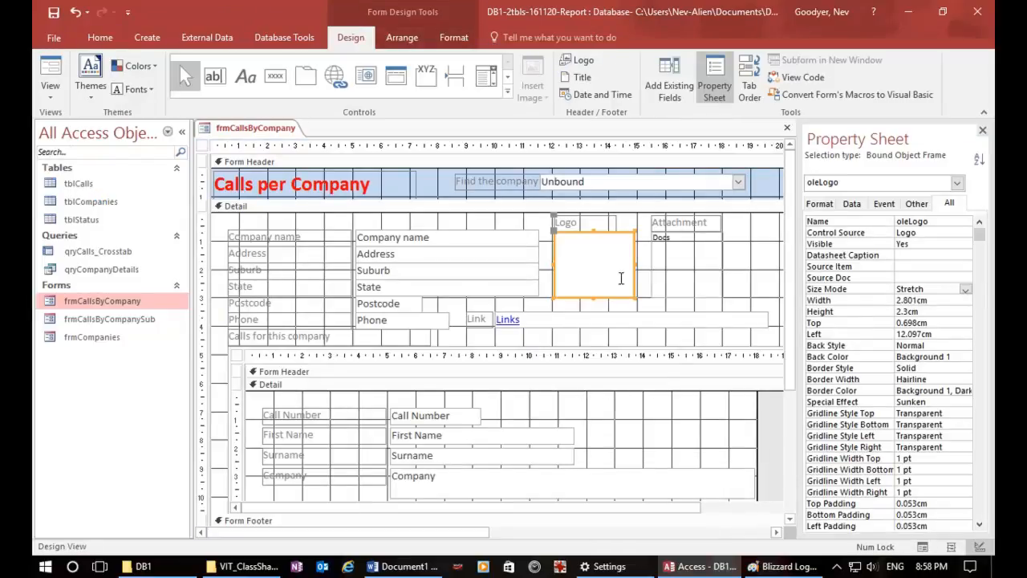
{"action": "left_click", "coordinate": [964, 292]}
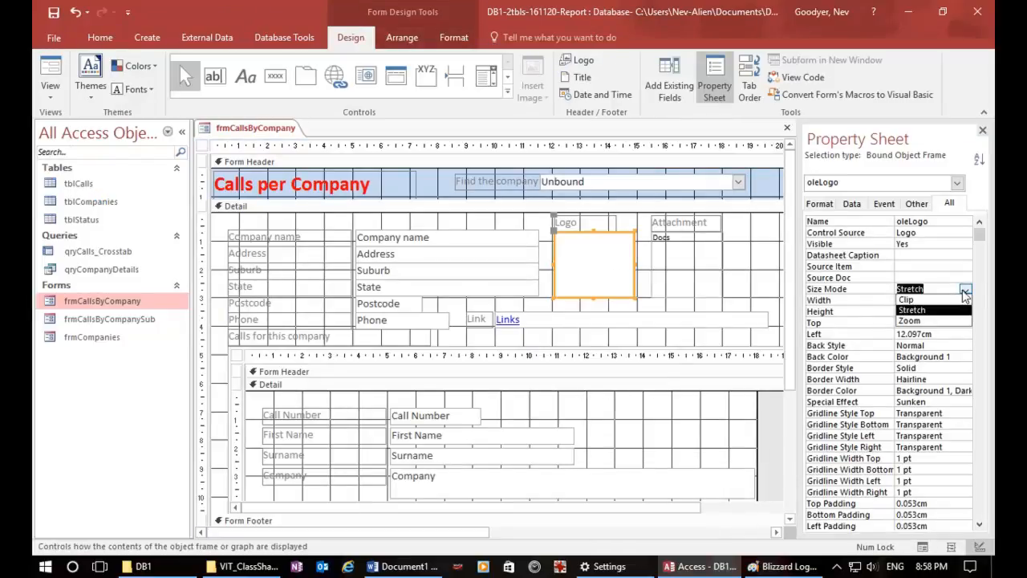
{"action": "left_click", "coordinate": [949, 299]}
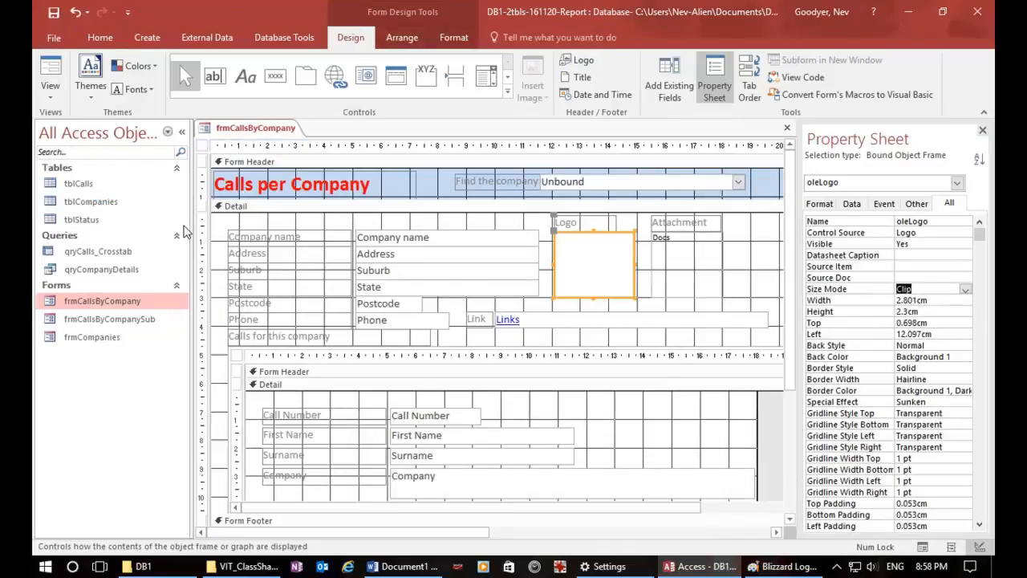
{"action": "left_click", "coordinate": [50, 70]}
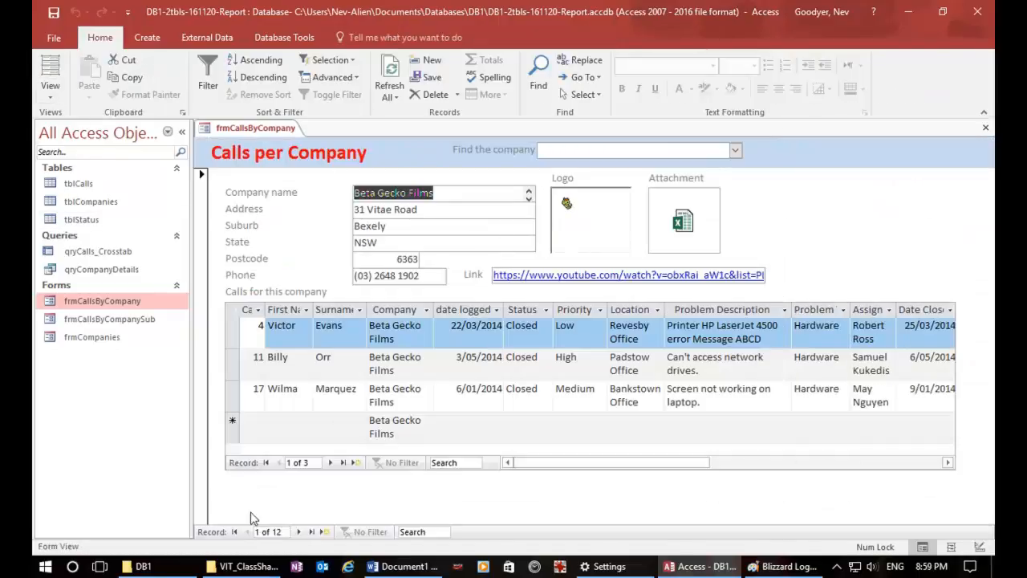
{"action": "left_click", "coordinate": [298, 532]}
{"action": "left_click", "coordinate": [298, 532]}
{"action": "left_click", "coordinate": [299, 532]}
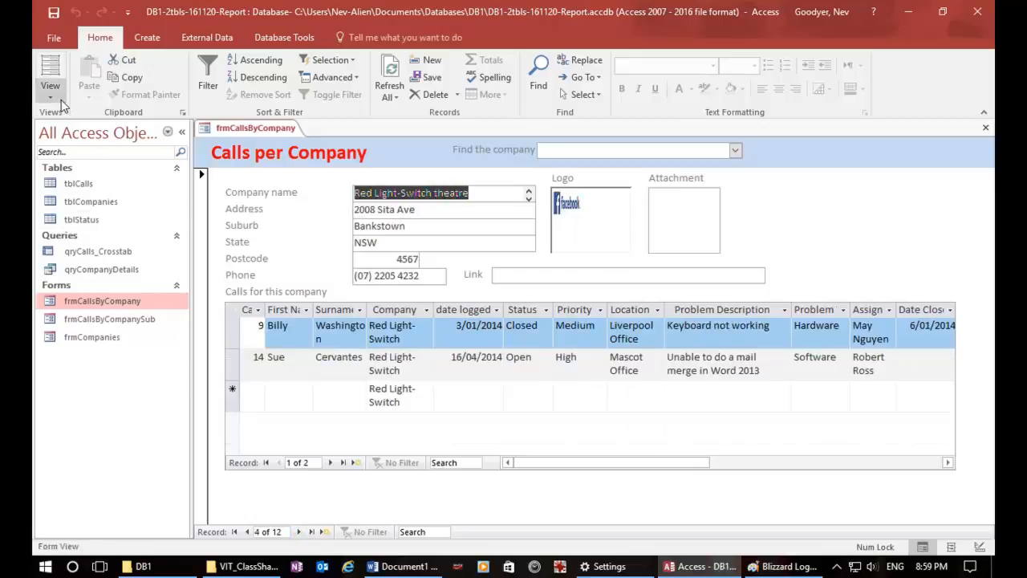
Return the form to Design View and set the oleLogo frame's Size Mode back to Stretch.
{"action": "left_click", "coordinate": [50, 98]}
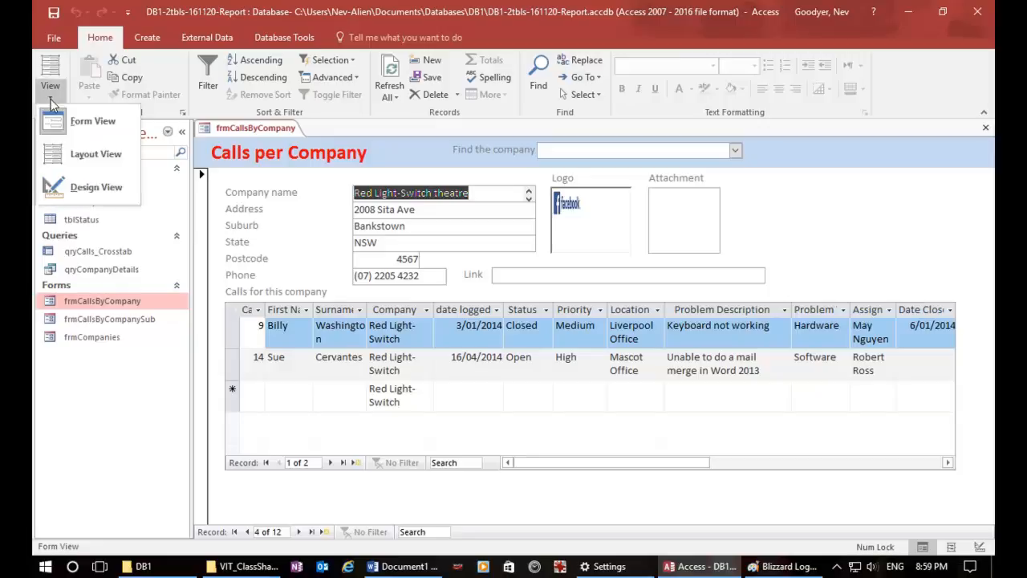
{"action": "left_click", "coordinate": [84, 192]}
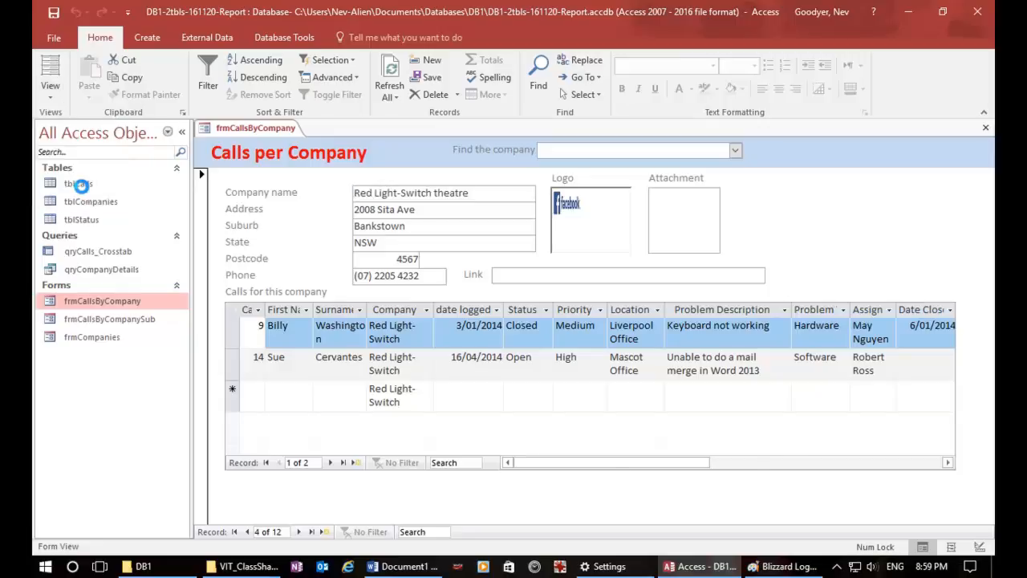
{"action": "left_click", "coordinate": [965, 289]}
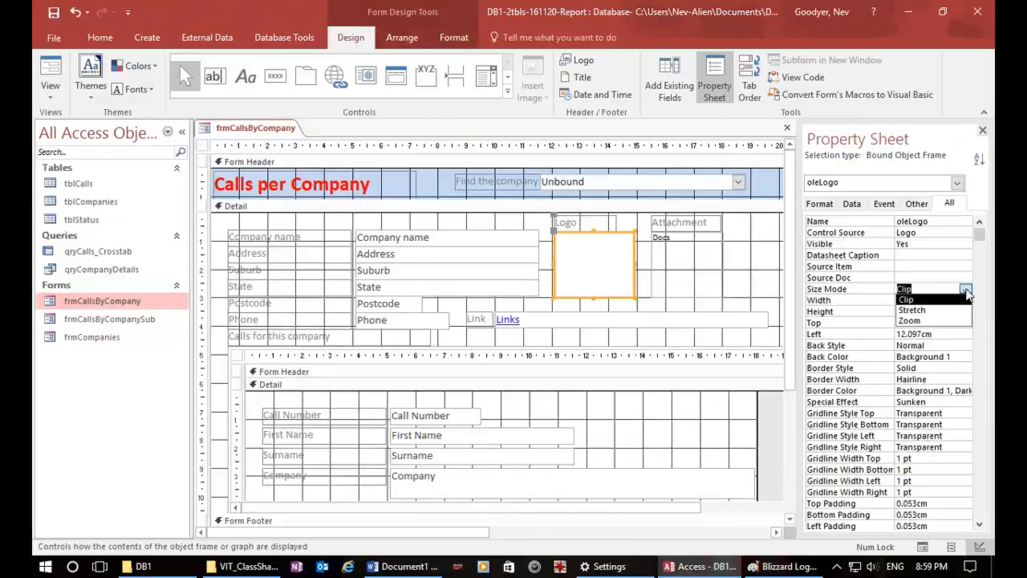
{"action": "left_click", "coordinate": [956, 312]}
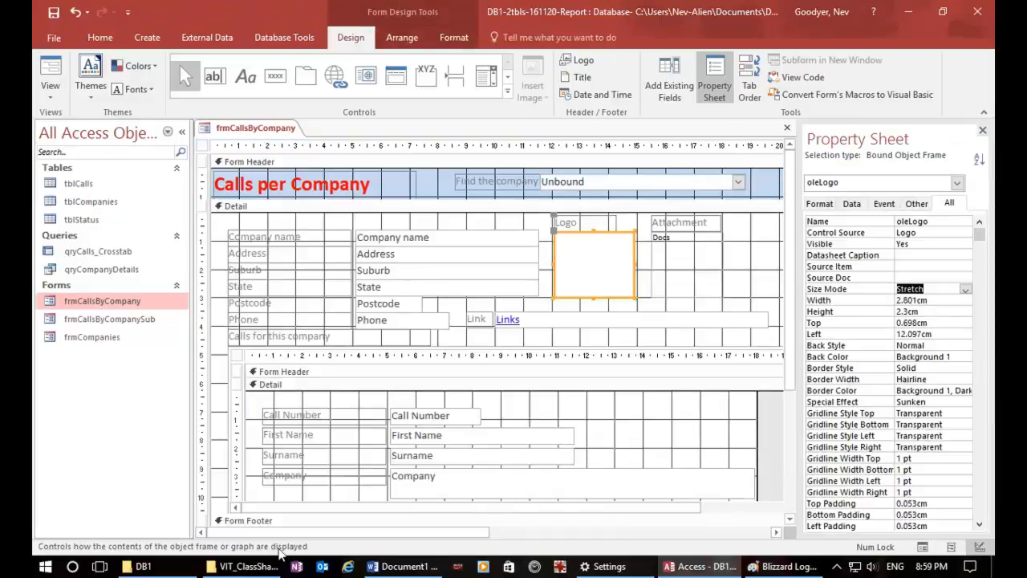
Show the form in Form View and browse the companies' logos up to record 6, Silly Hamster Marketing.
{"action": "left_click", "coordinate": [53, 69]}
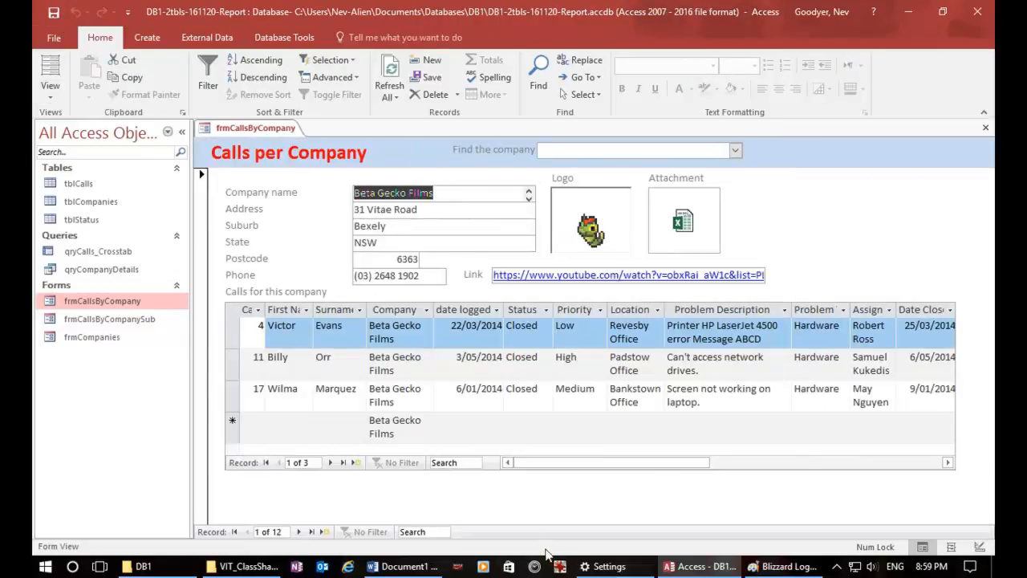
{"action": "left_click", "coordinate": [330, 463]}
{"action": "left_click", "coordinate": [329, 463]}
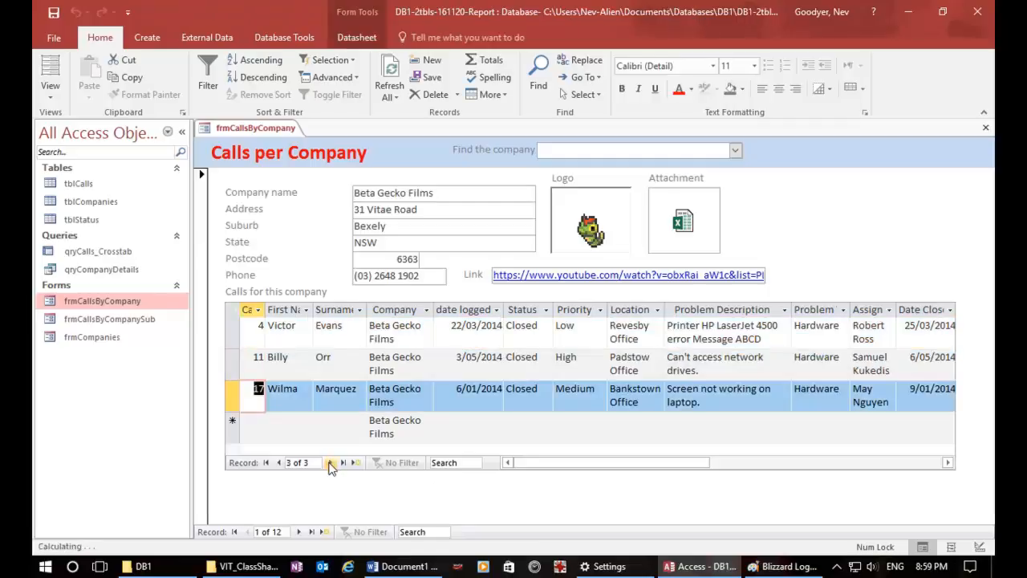
{"action": "left_click", "coordinate": [298, 532]}
{"action": "left_click", "coordinate": [299, 532]}
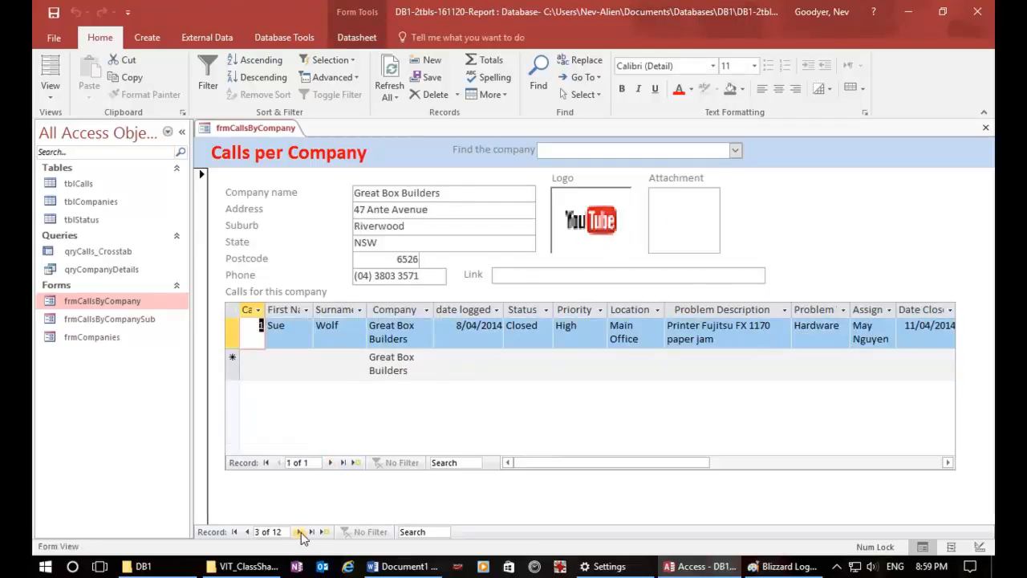
{"action": "left_click", "coordinate": [300, 532]}
{"action": "left_click", "coordinate": [299, 531]}
{"action": "left_click", "coordinate": [299, 532]}
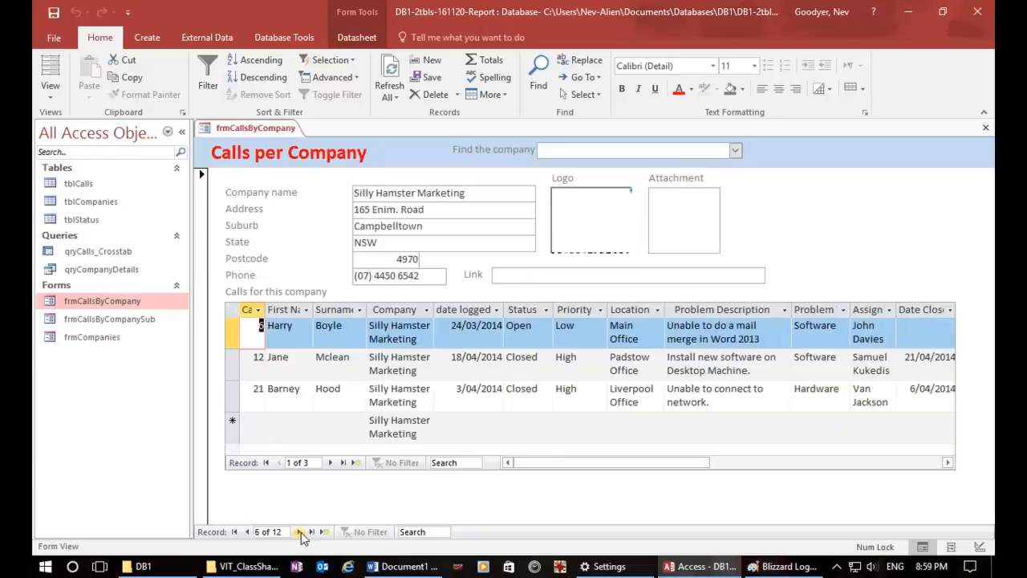
Open b-Google-Logo.jpeg from the VIT_ClassShare folder in Paint and copy the whole picture into the Logo field of Silly Hamster Marketing.
{"action": "left_click", "coordinate": [245, 565]}
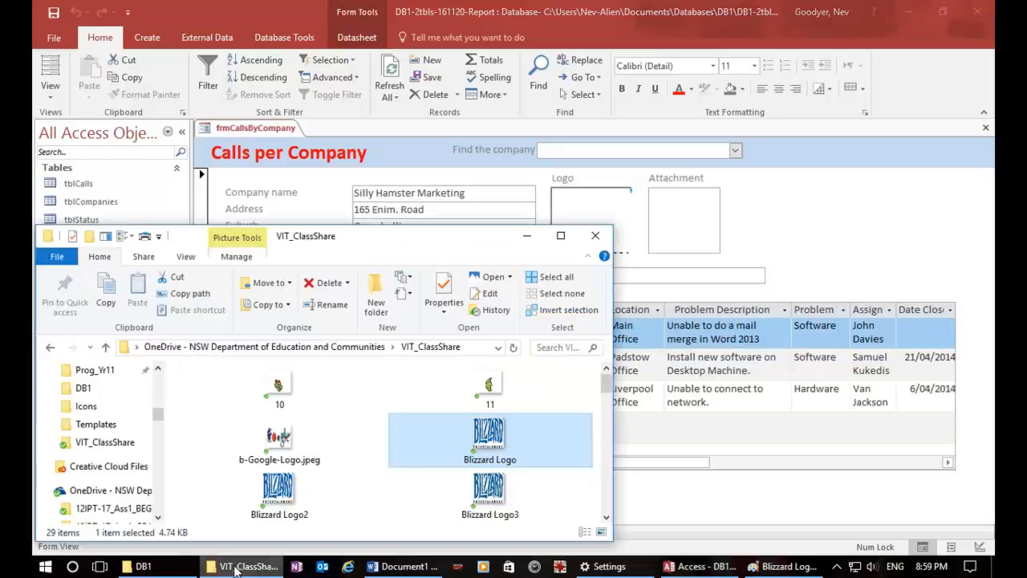
{"action": "right_click", "coordinate": [280, 448]}
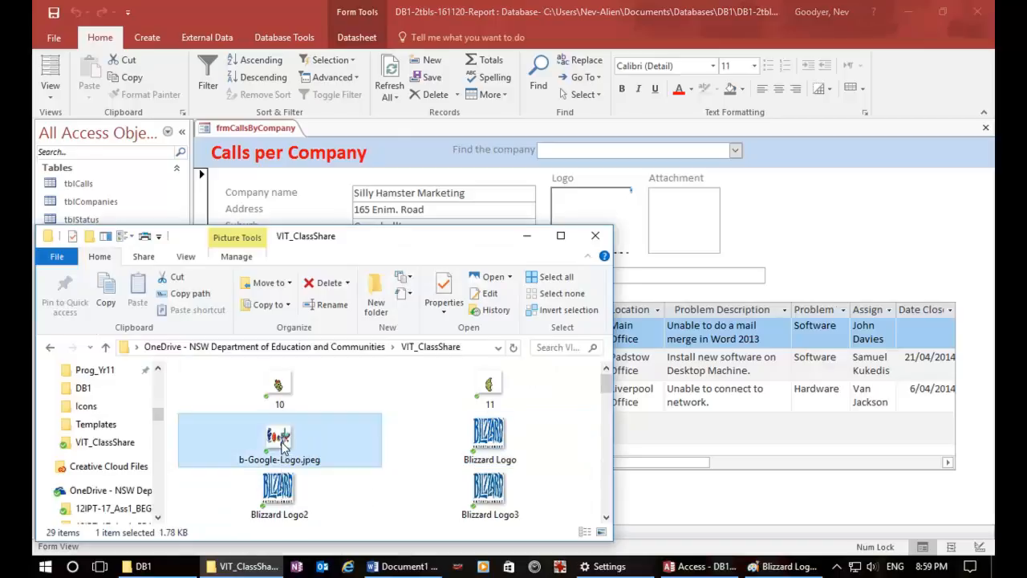
{"action": "mouse_move", "coordinate": [357, 257]}
{"action": "left_click", "coordinate": [505, 255]}
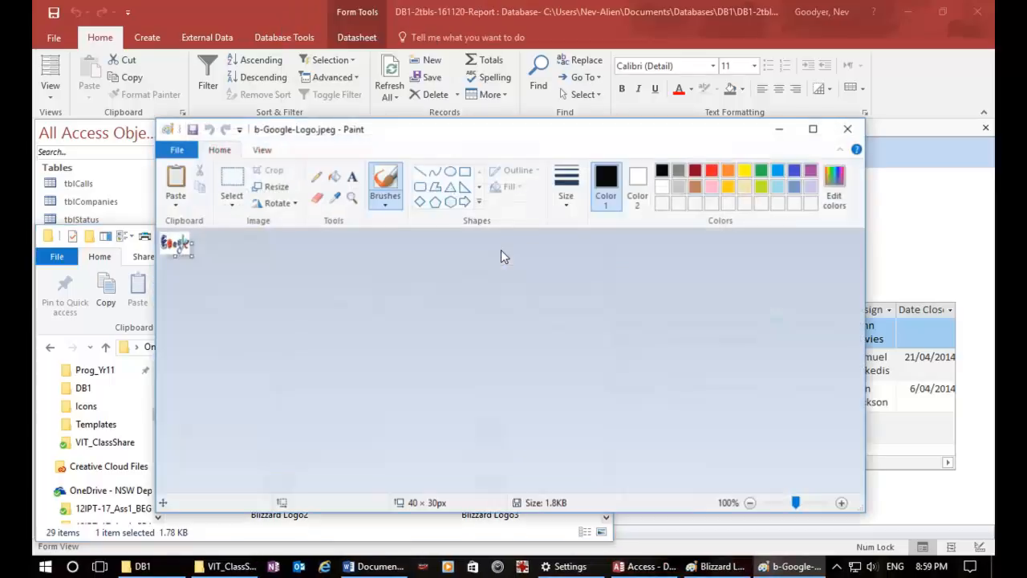
{"action": "left_click", "coordinate": [233, 204]}
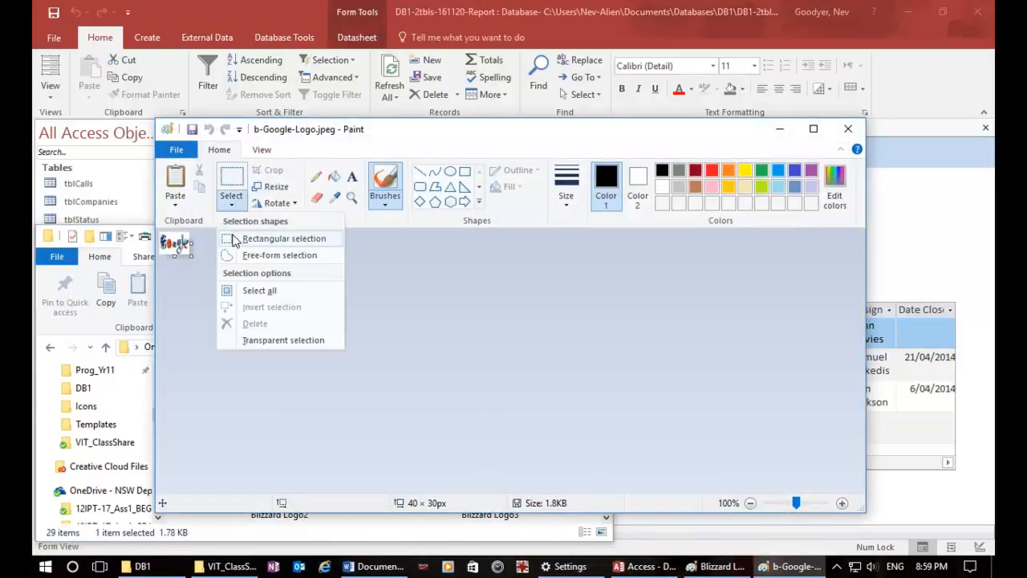
{"action": "left_click", "coordinate": [249, 292]}
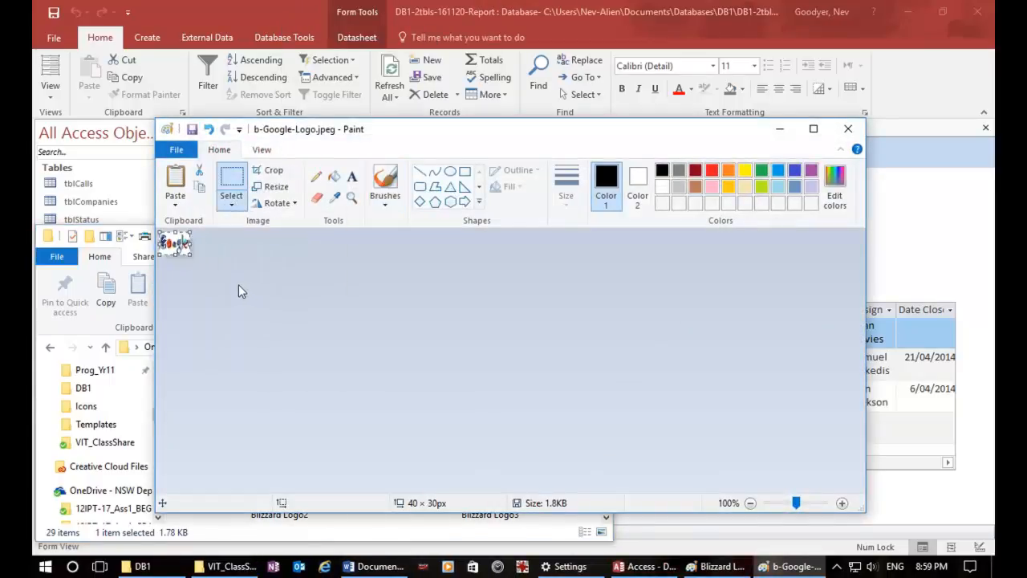
{"action": "left_click", "coordinate": [642, 565]}
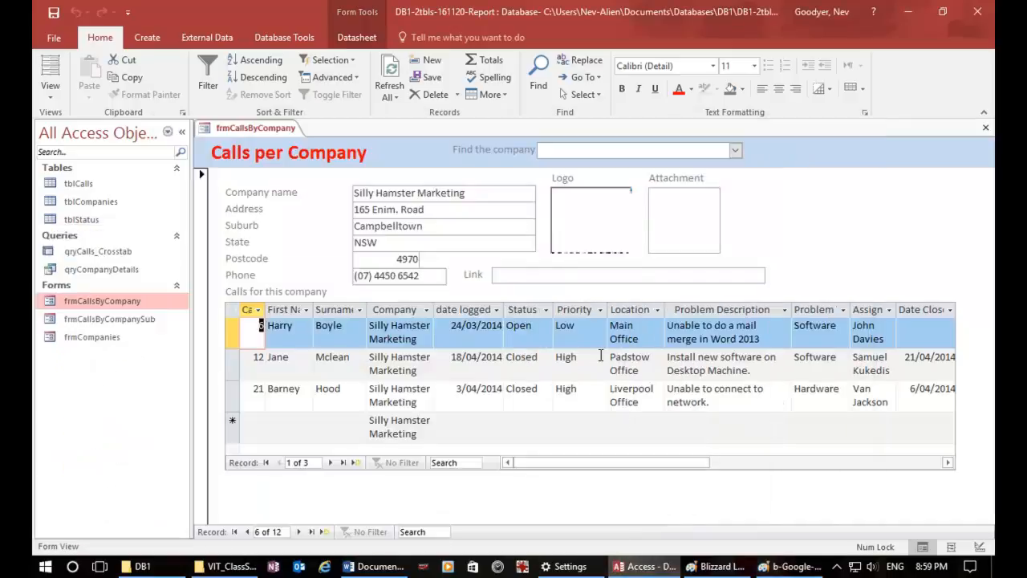
{"action": "left_click", "coordinate": [574, 224]}
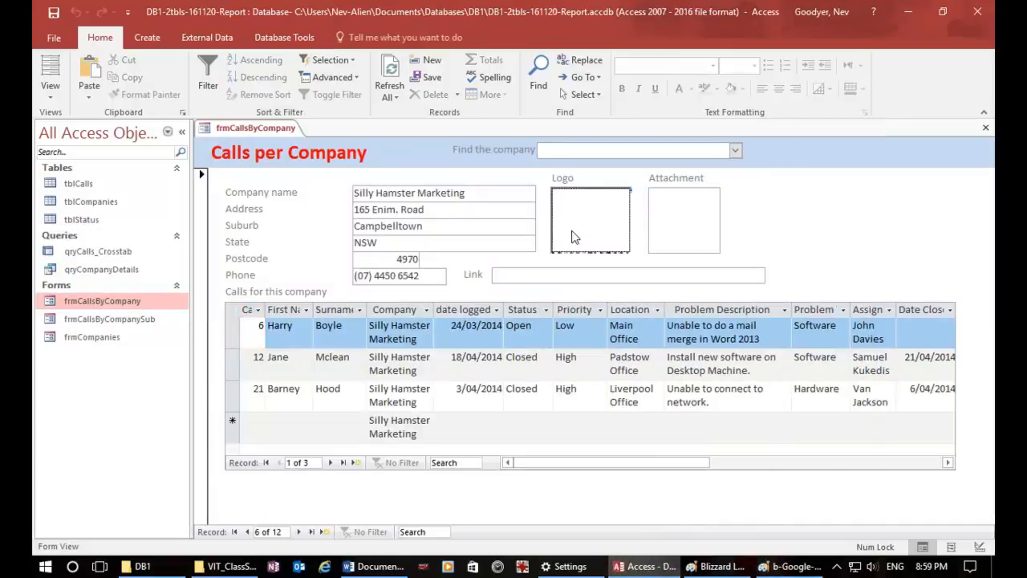
{"action": "key", "text": "ctrl+v"}
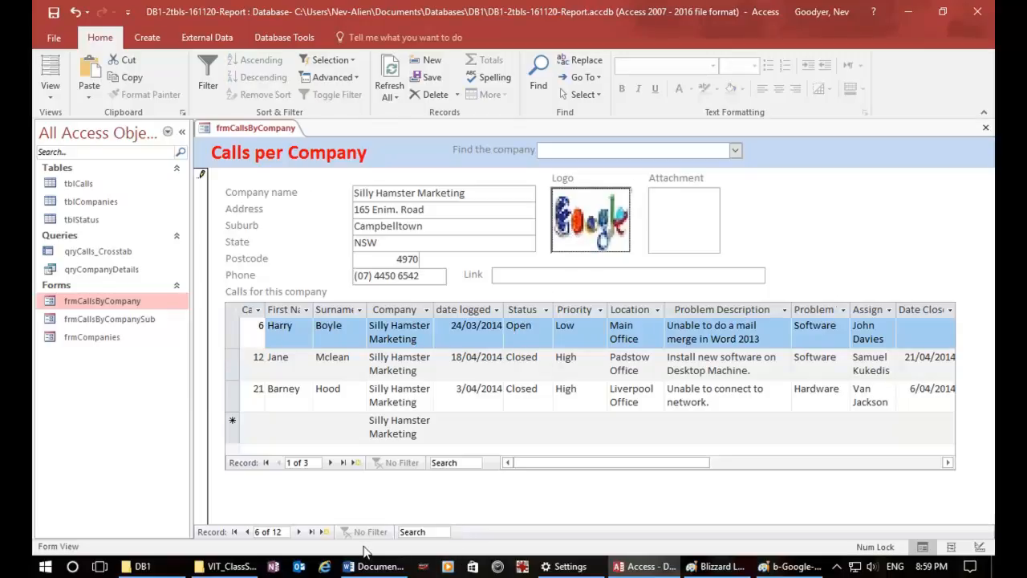
Go to the Small Apple Films record and copy the whole b-Logo-BMP-24x40 JPG picture from Paint into its Logo field.
{"action": "left_click", "coordinate": [299, 532]}
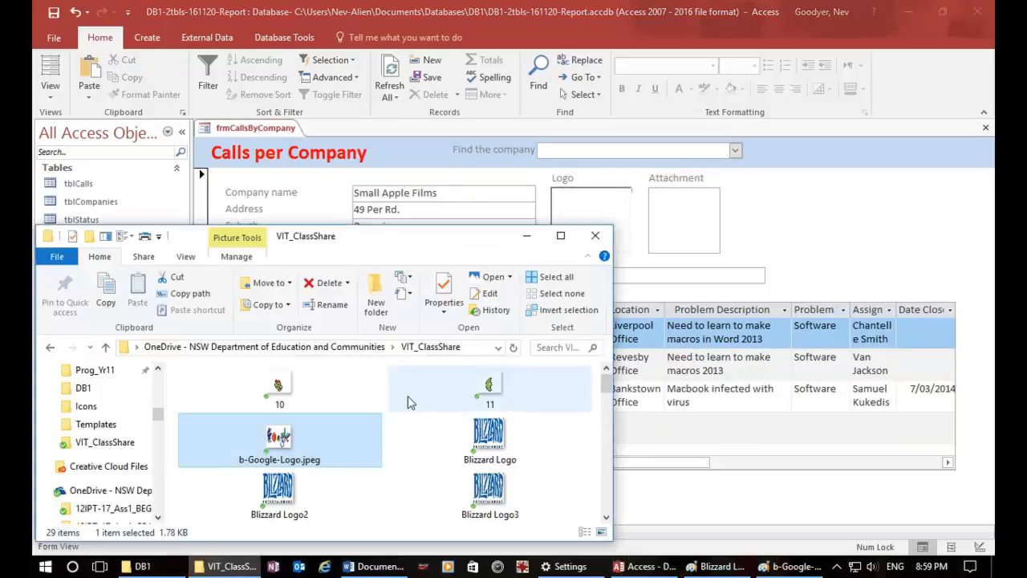
{"action": "scroll", "coordinate": [407, 401], "scroll_direction": "down", "scroll_amount": 5}
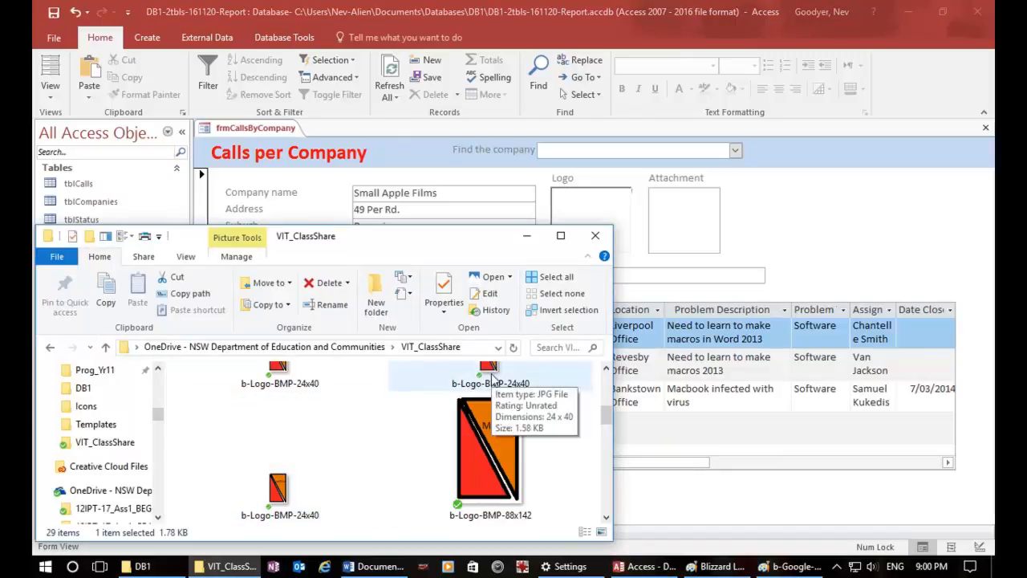
{"action": "scroll", "coordinate": [492, 376], "scroll_direction": "up", "scroll_amount": 1}
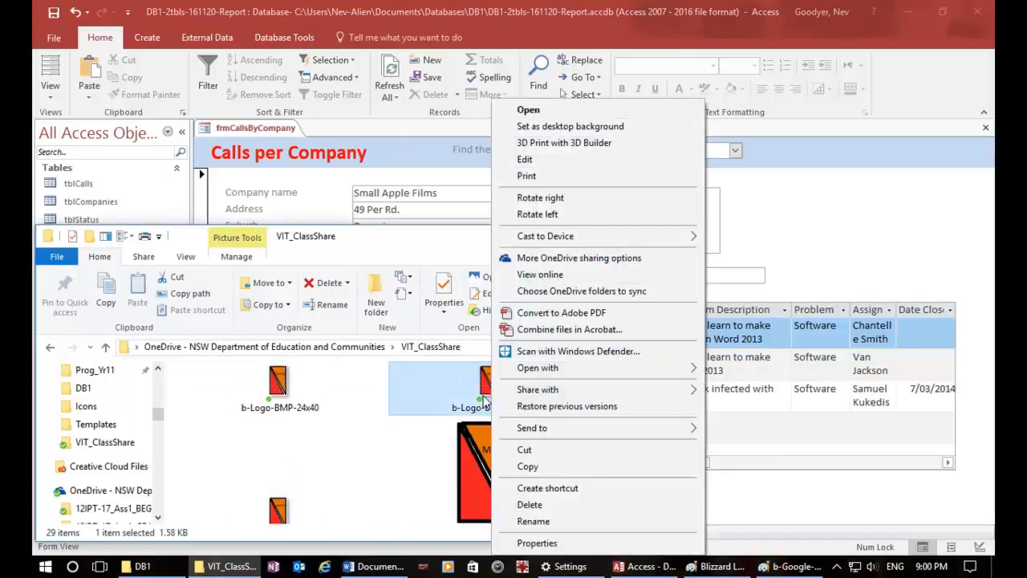
{"action": "right_click", "coordinate": [492, 377]}
{"action": "mouse_move", "coordinate": [544, 370]}
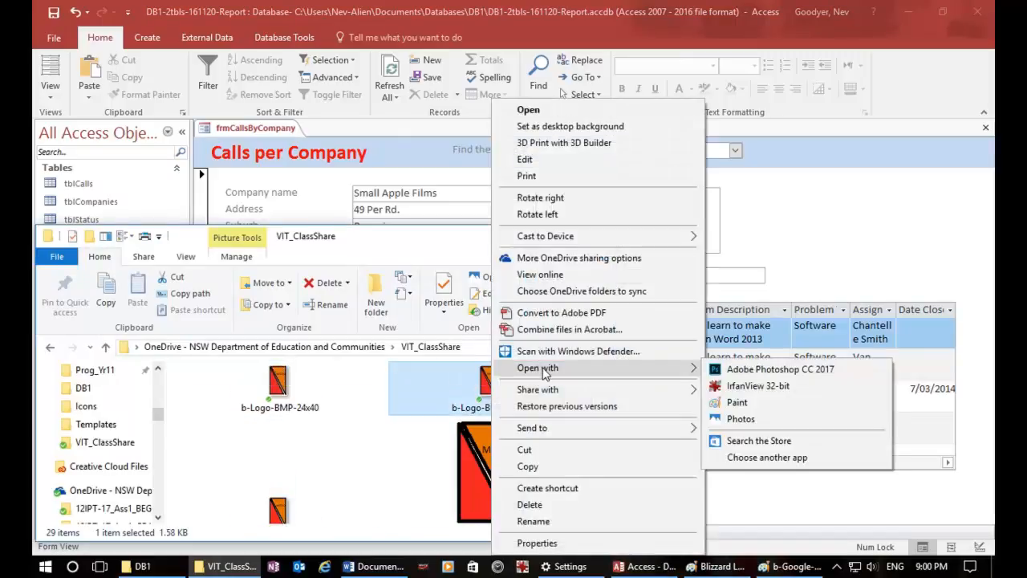
{"action": "left_click", "coordinate": [785, 403]}
{"action": "left_click", "coordinate": [175, 143]}
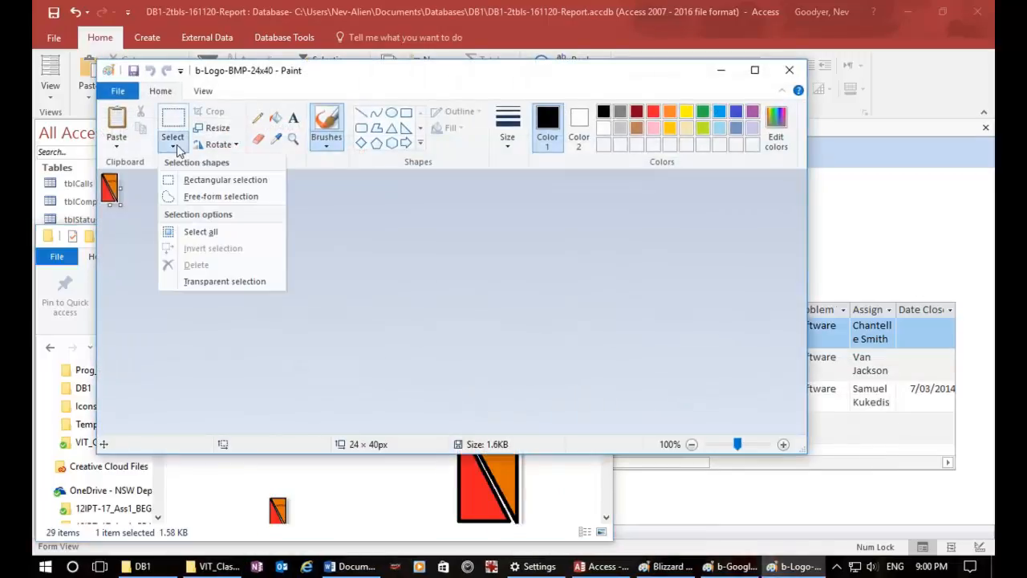
{"action": "left_click", "coordinate": [186, 231]}
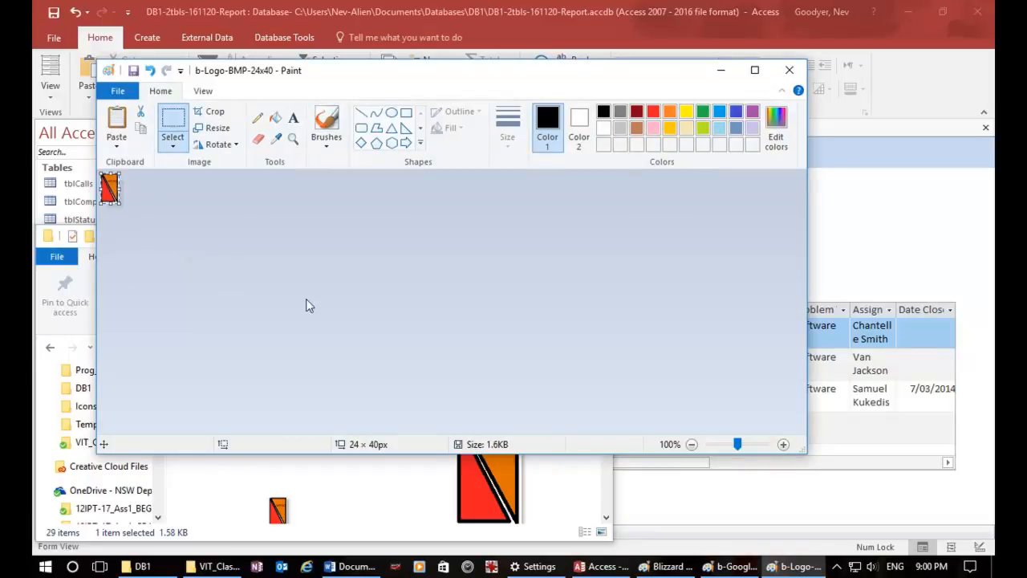
{"action": "left_click", "coordinate": [899, 284]}
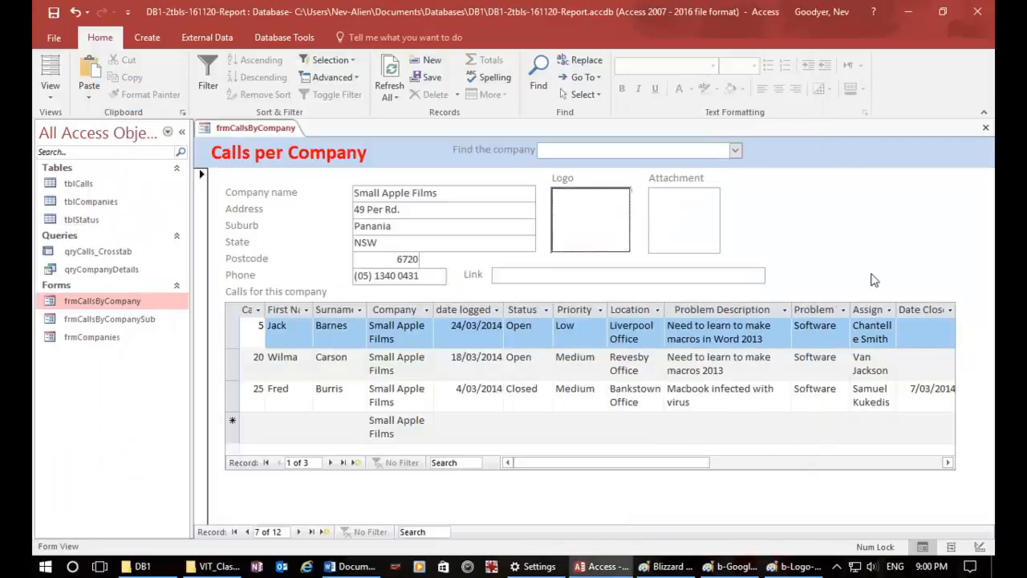
{"action": "key", "text": "ctrl+v"}
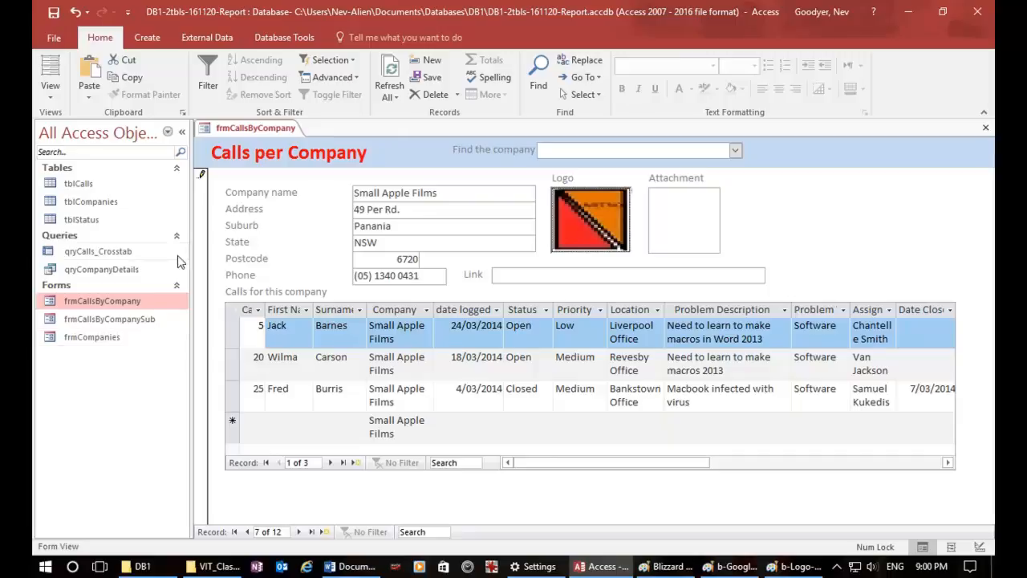
Start a new report with the Report Wizard and add the Company name field from tblCompanies.
{"action": "left_click", "coordinate": [146, 37]}
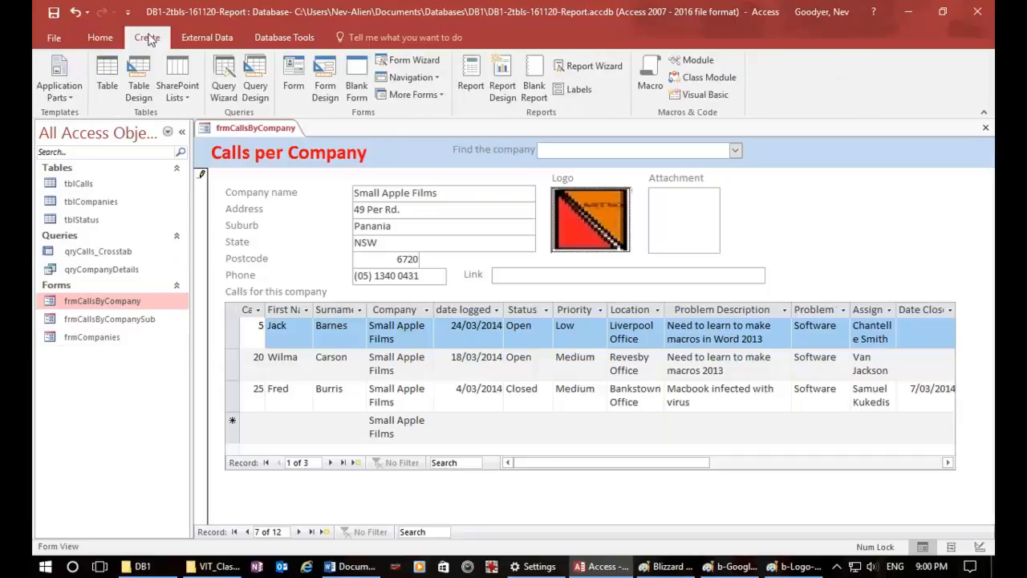
{"action": "left_click", "coordinate": [567, 69]}
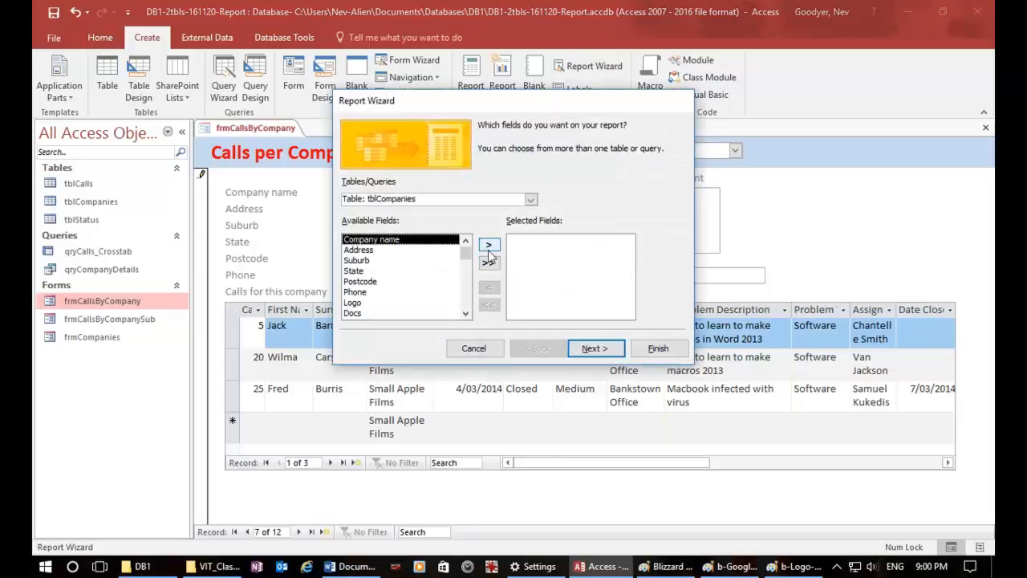
{"action": "left_click", "coordinate": [490, 245]}
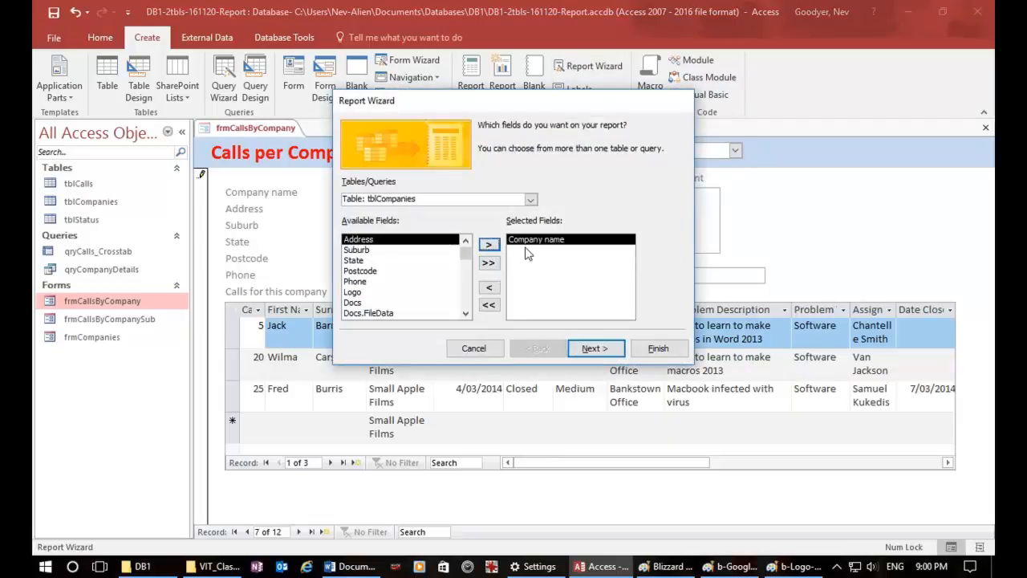
Add date logged, First Name, Surname, Date Closed and Problem Description from tblCalls to the report and continue.
{"action": "left_click", "coordinate": [531, 200]}
{"action": "left_click", "coordinate": [493, 218]}
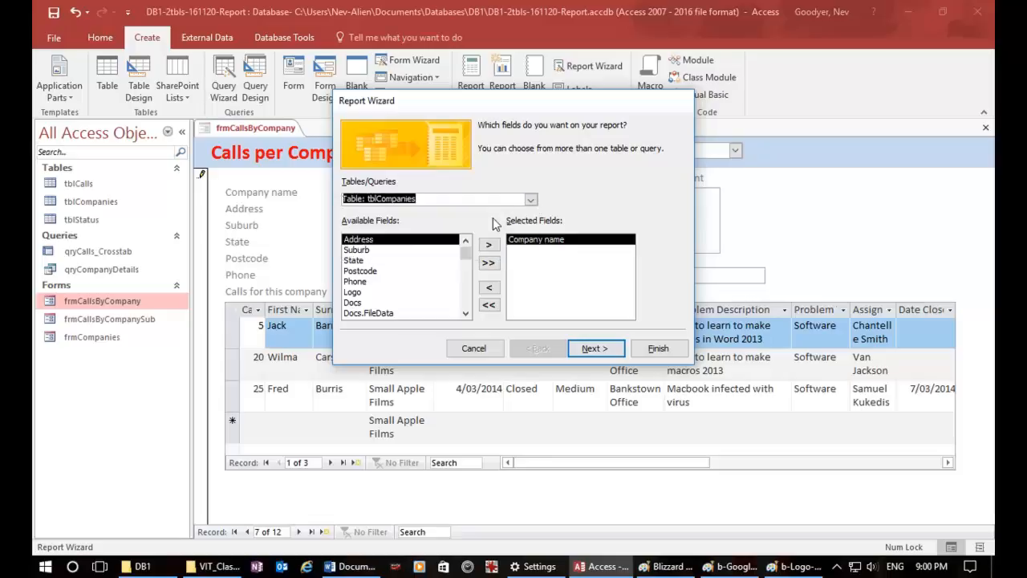
{"action": "left_click", "coordinate": [520, 201]}
{"action": "left_click", "coordinate": [517, 209]}
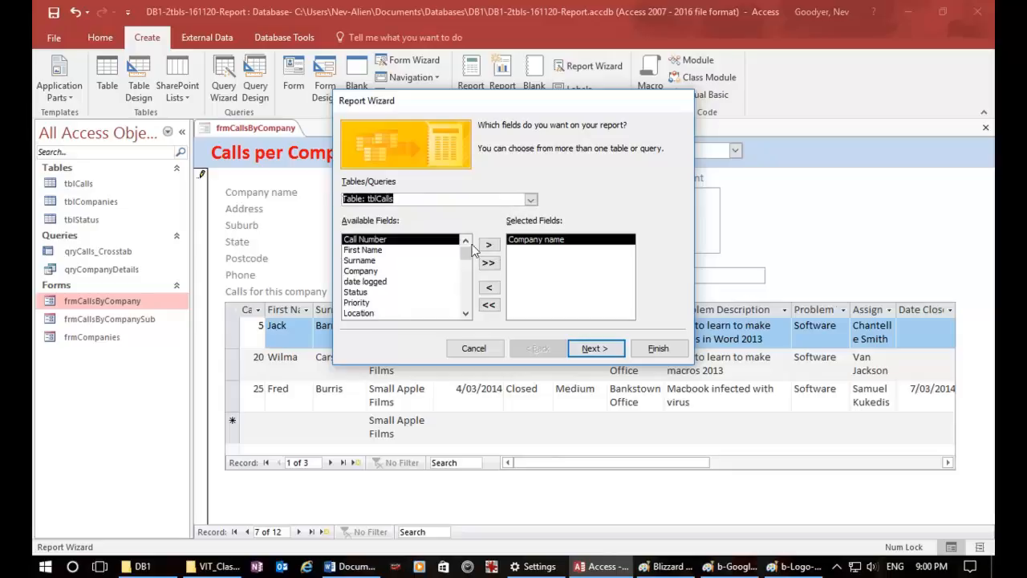
{"action": "left_click", "coordinate": [378, 283]}
{"action": "double_click", "coordinate": [379, 282]}
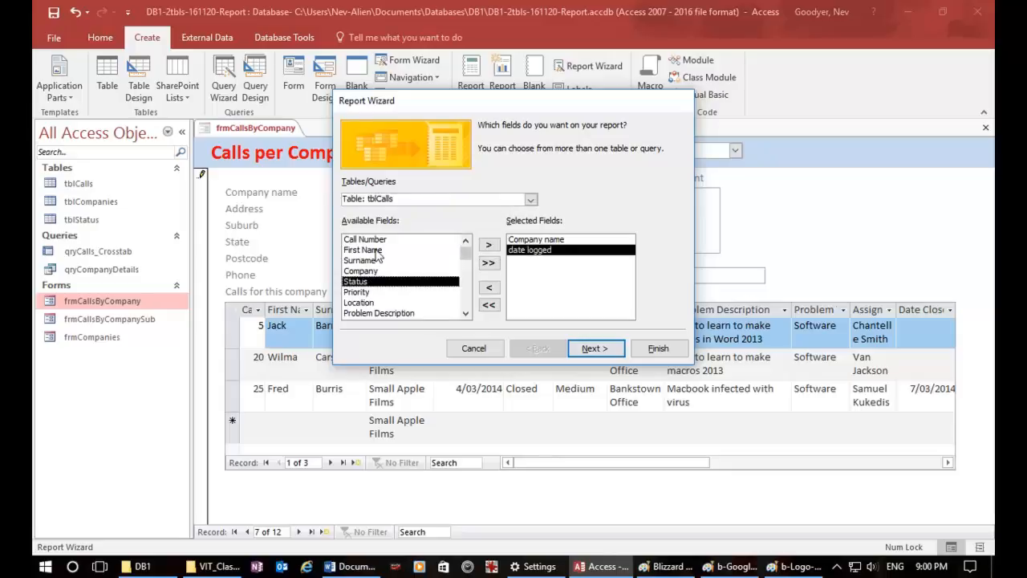
{"action": "double_click", "coordinate": [377, 253]}
{"action": "double_click", "coordinate": [377, 254]}
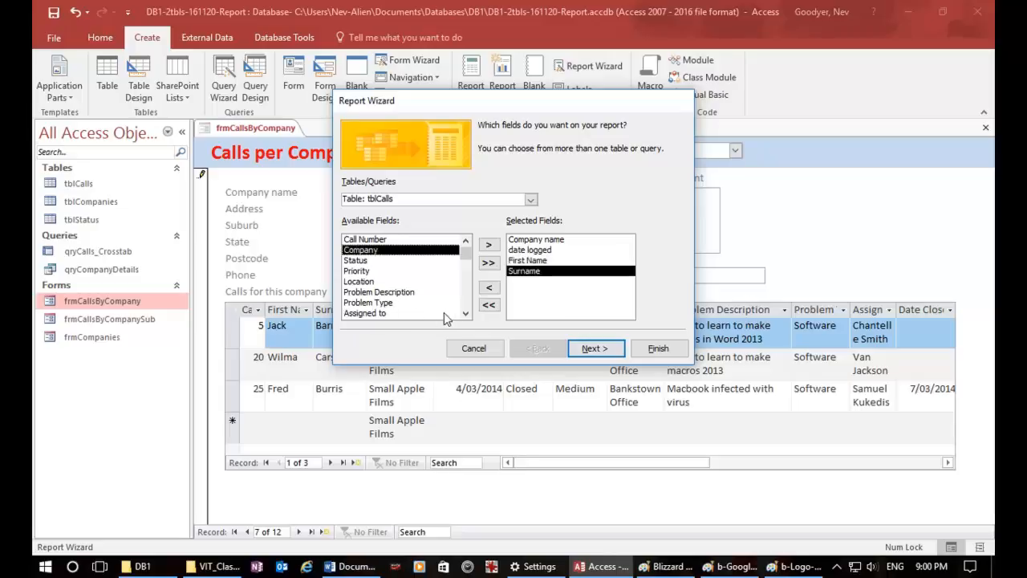
{"action": "left_click", "coordinate": [465, 314]}
{"action": "left_click", "coordinate": [465, 314]}
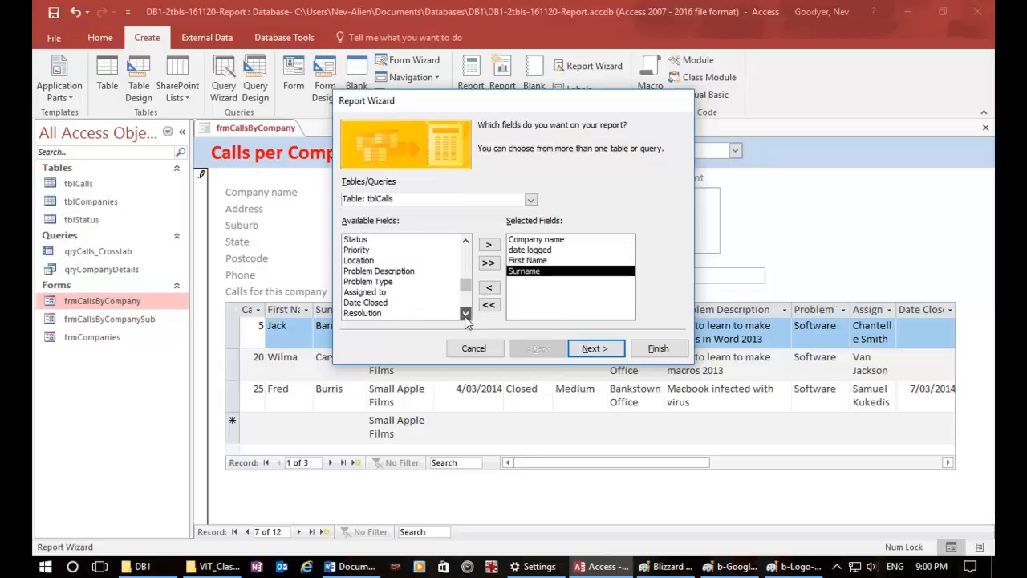
{"action": "double_click", "coordinate": [391, 303]}
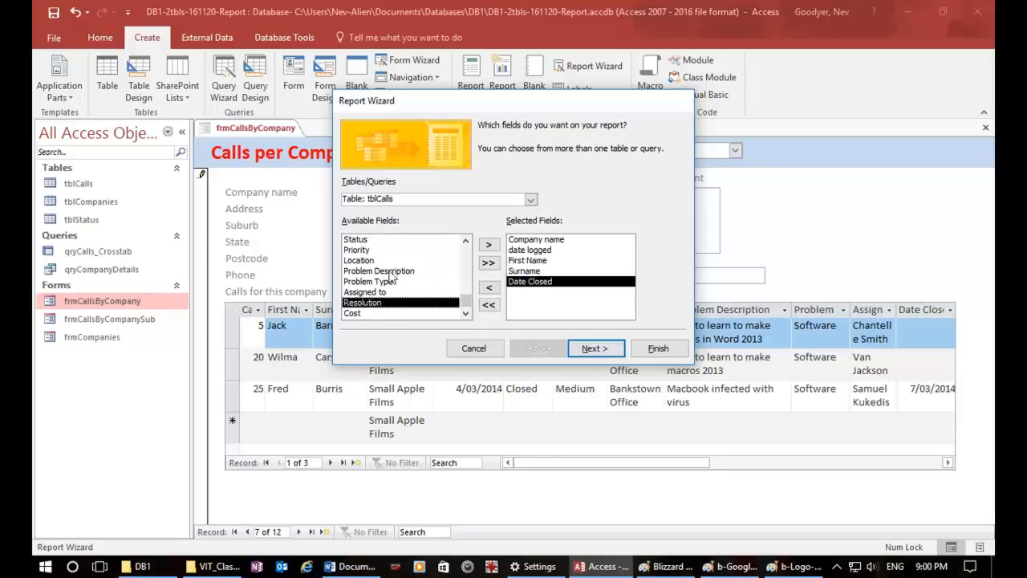
{"action": "double_click", "coordinate": [390, 273]}
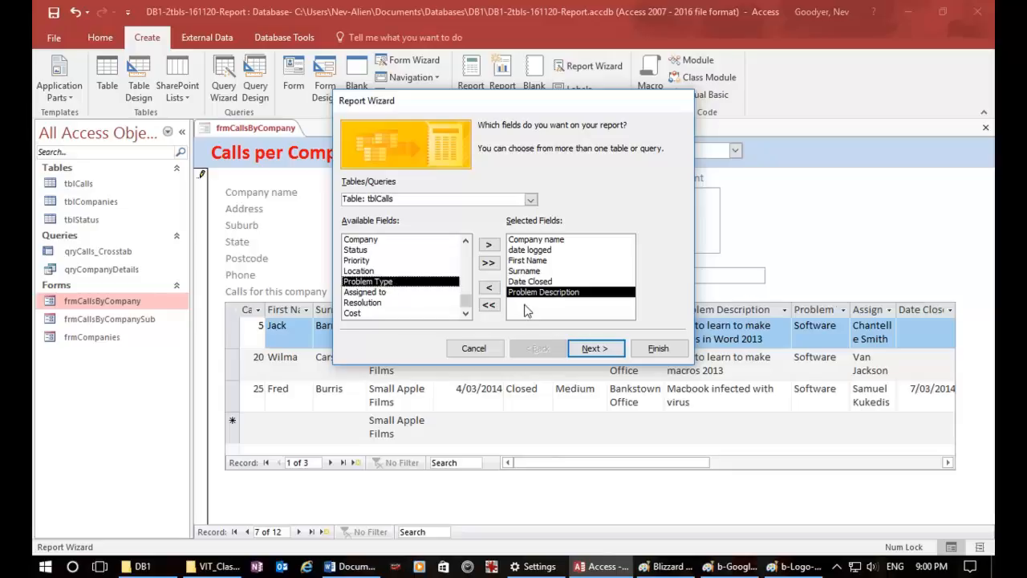
{"action": "left_click", "coordinate": [609, 350]}
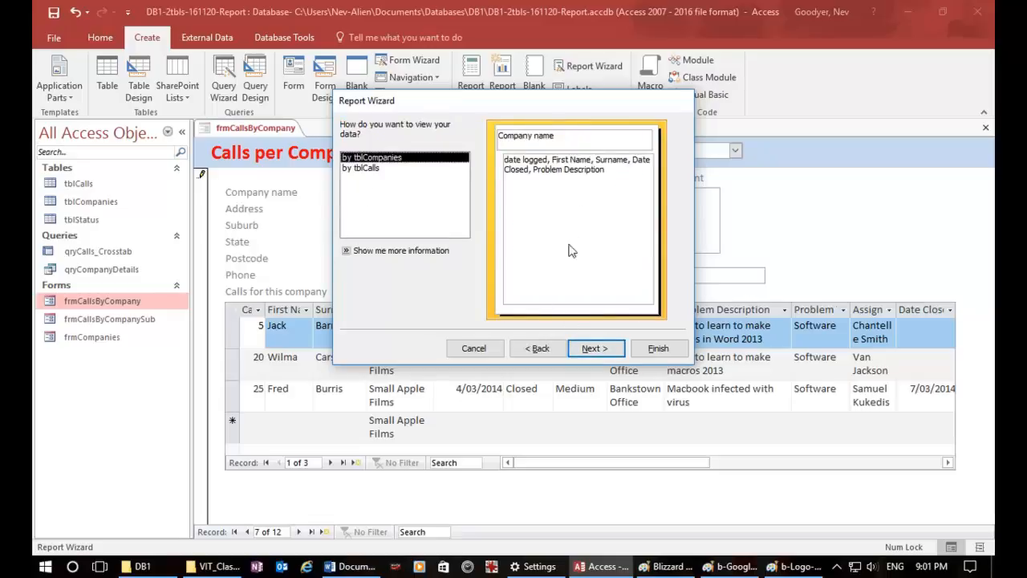
Keep the report data viewed by tblCompanies and add date logged by Month as a grouping level.
{"action": "left_click", "coordinate": [594, 348]}
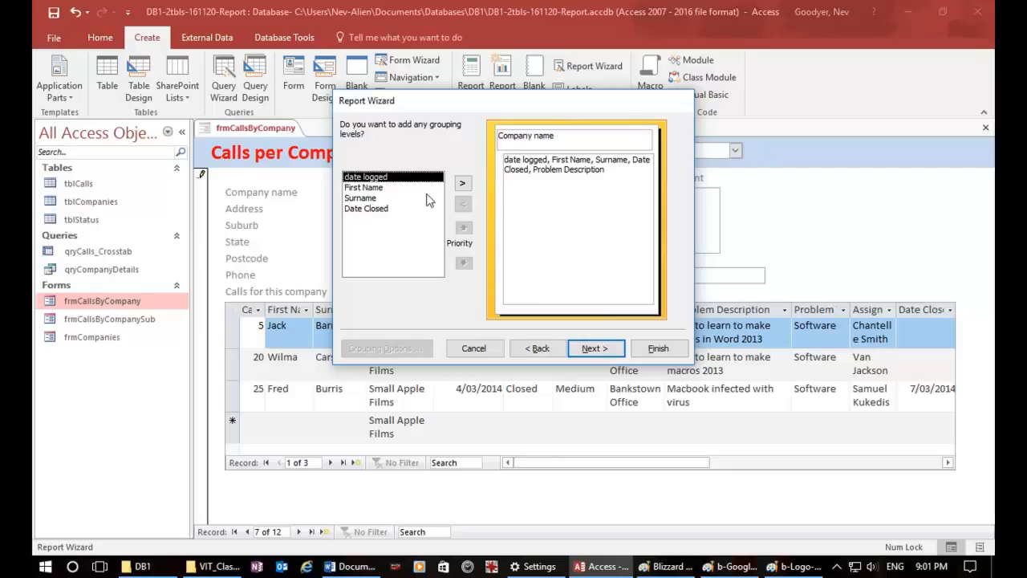
{"action": "double_click", "coordinate": [381, 180]}
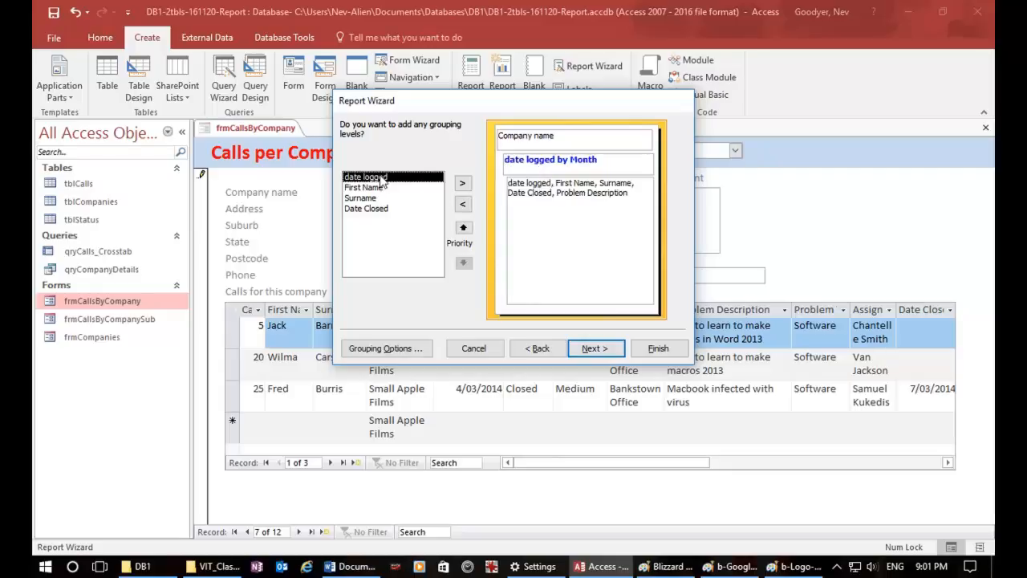
{"action": "left_click", "coordinate": [606, 351]}
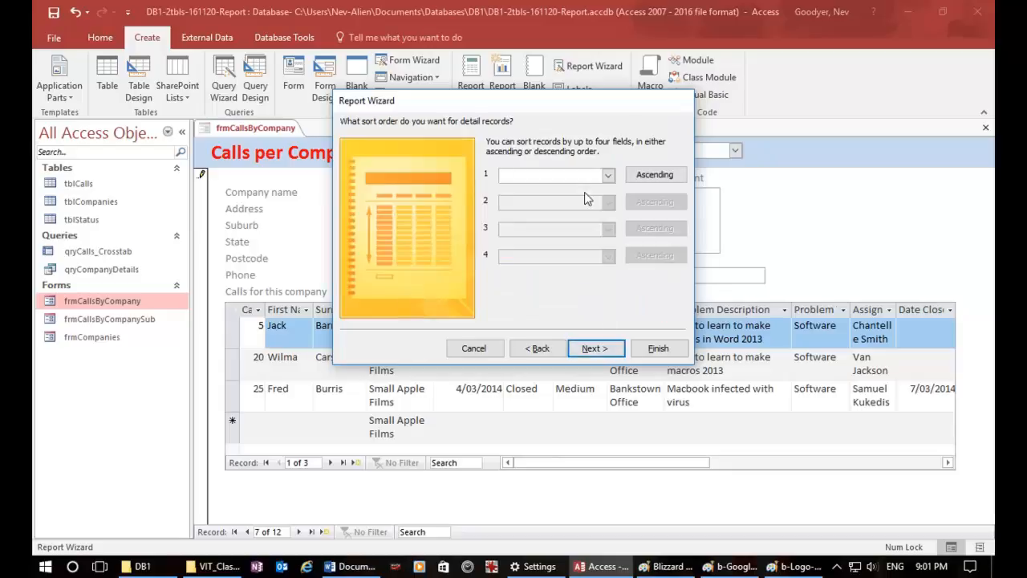
Sort the report's detail records in ascending order by date logged, Surname and First Name, and continue to the layout options.
{"action": "left_click", "coordinate": [608, 176]}
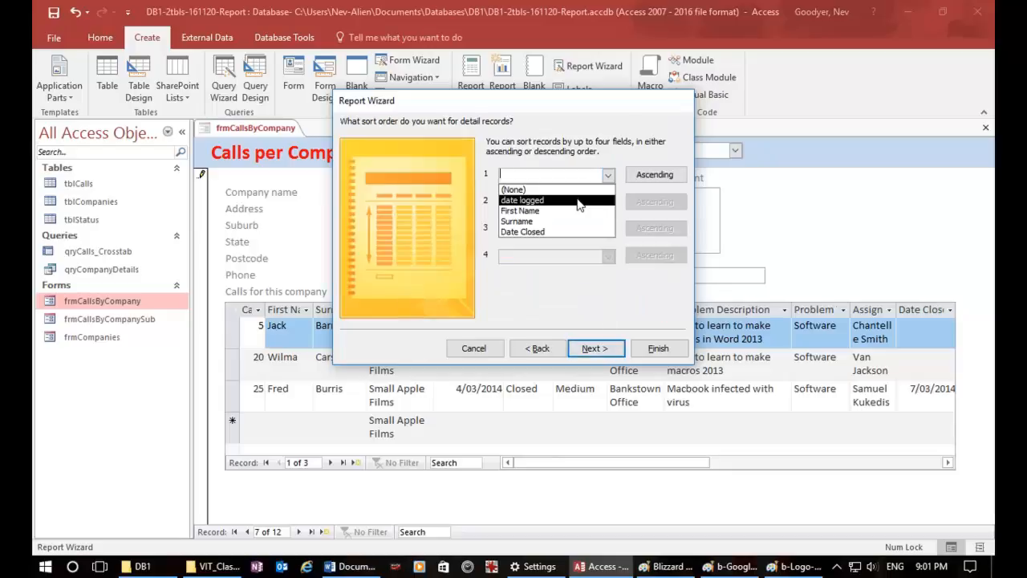
{"action": "left_click", "coordinate": [579, 202]}
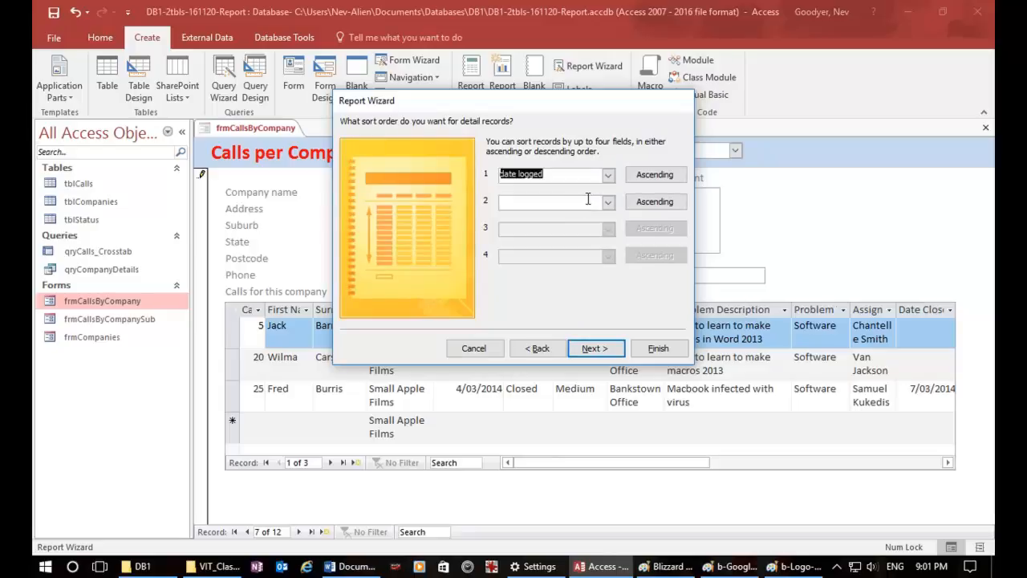
{"action": "left_click", "coordinate": [611, 203]}
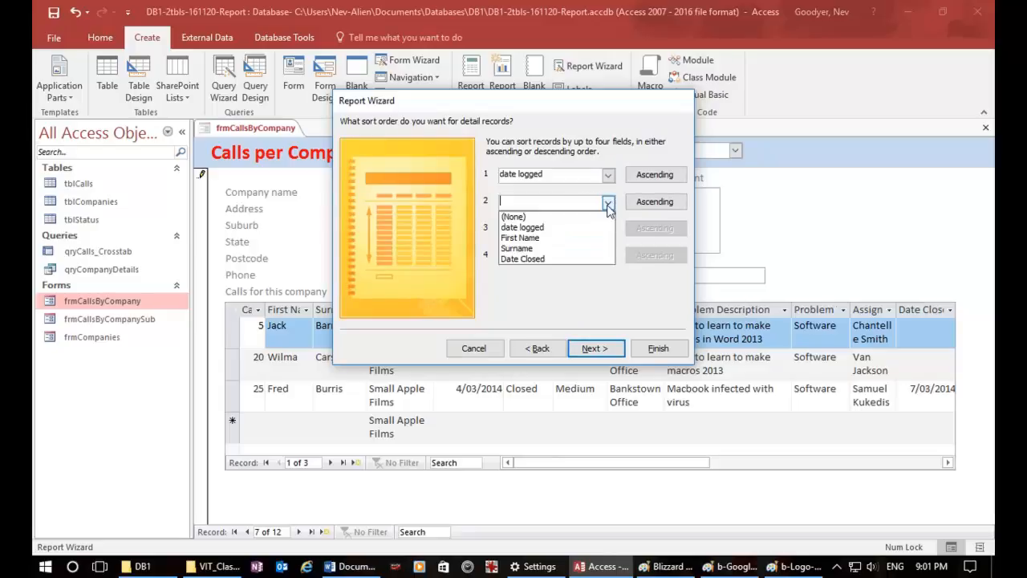
{"action": "left_click", "coordinate": [575, 249]}
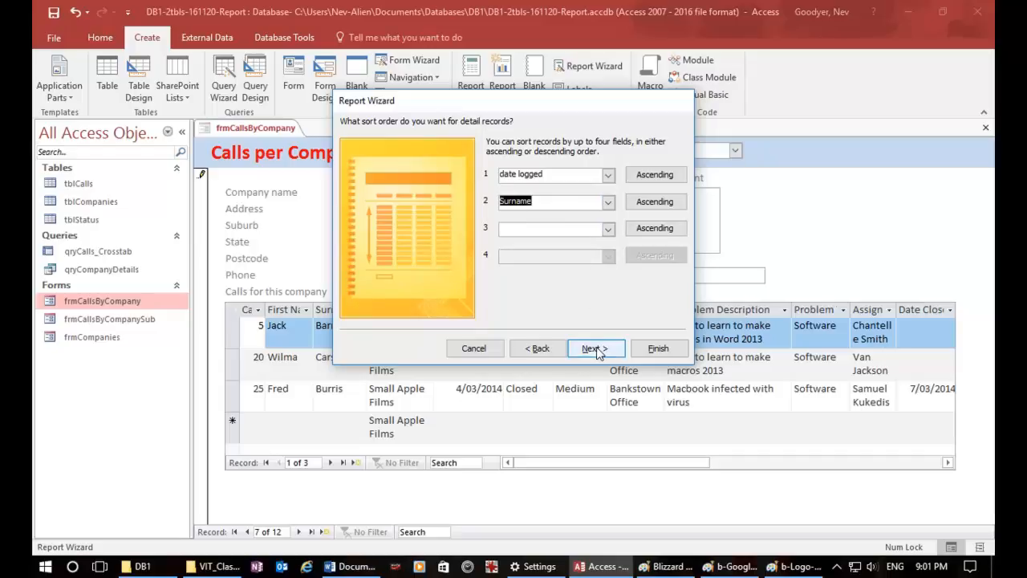
{"action": "left_click", "coordinate": [610, 230]}
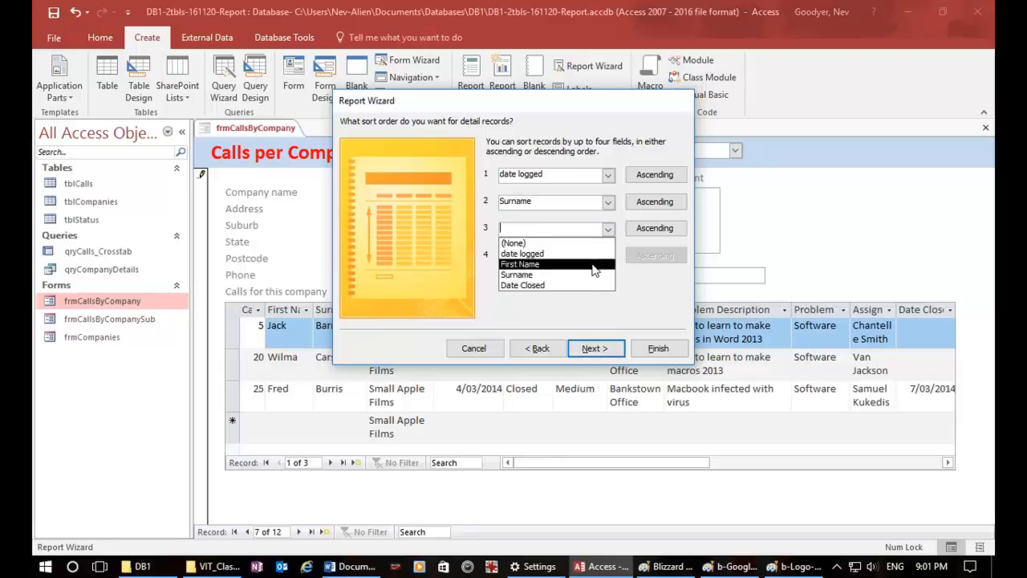
{"action": "left_click", "coordinate": [592, 265]}
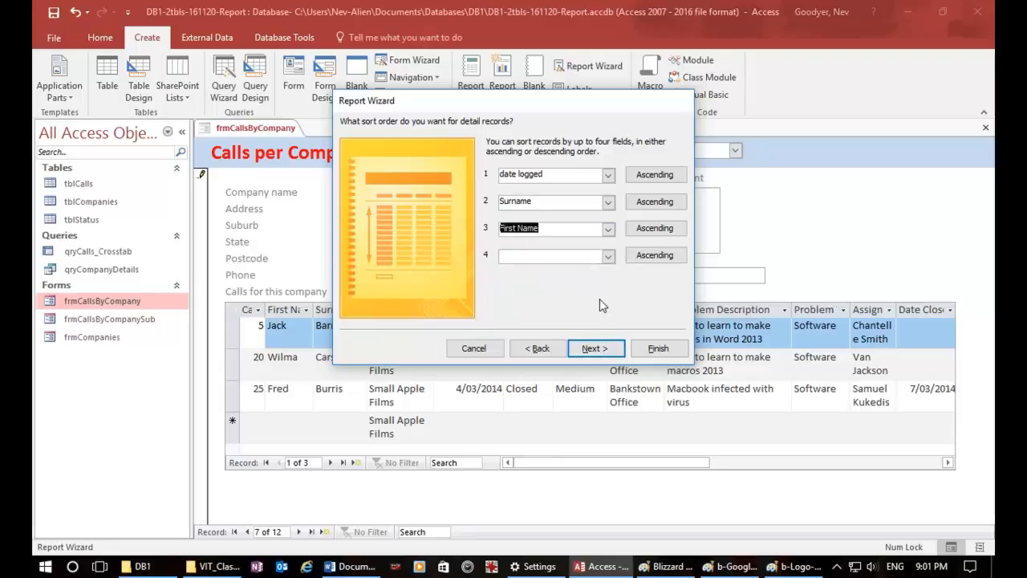
{"action": "left_click", "coordinate": [597, 347]}
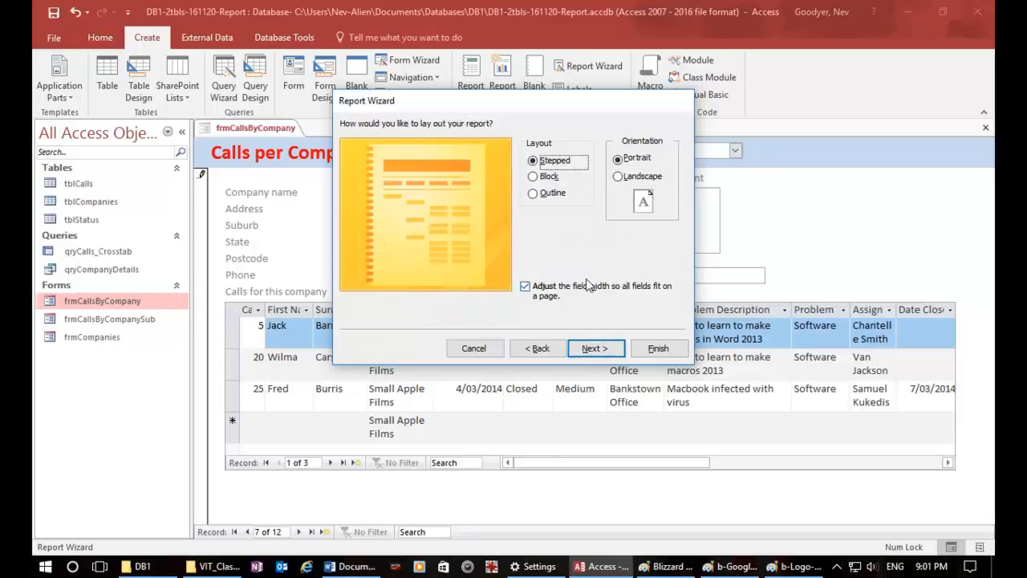
Compare the Block and Outline layouts, choose Block in portrait orientation, and continue to the report title.
{"action": "left_click", "coordinate": [534, 176]}
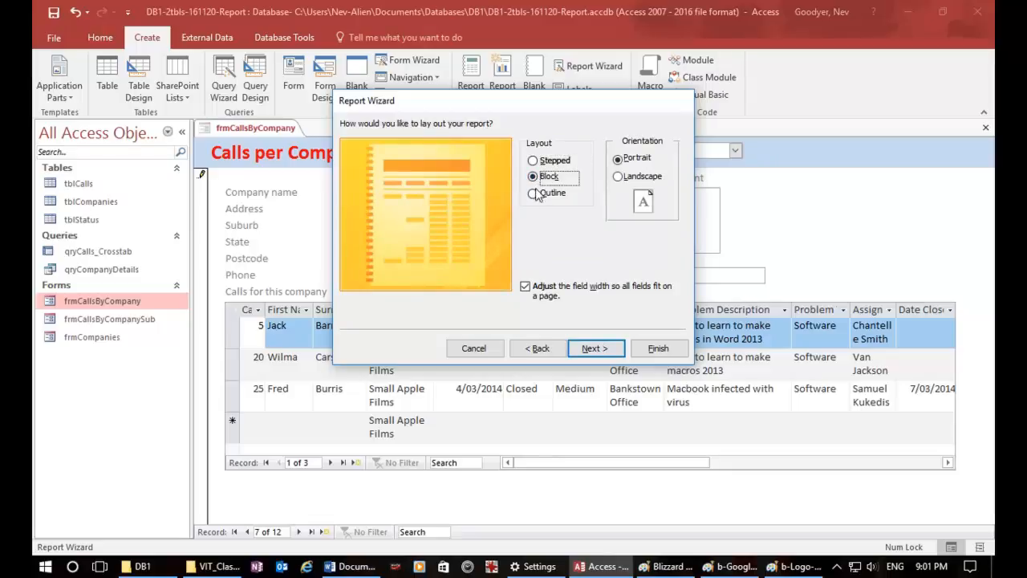
{"action": "left_click", "coordinate": [534, 194]}
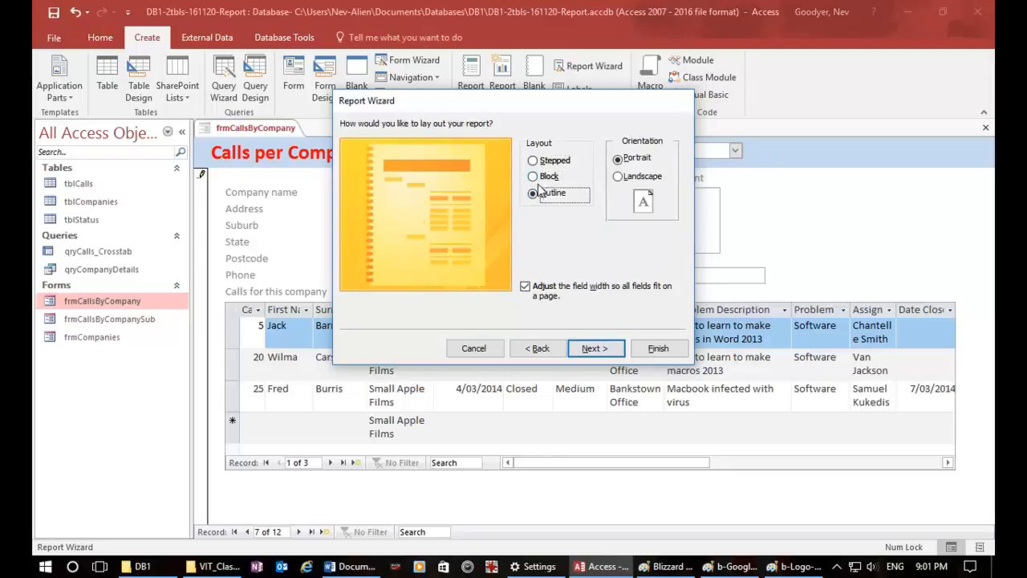
{"action": "left_click", "coordinate": [533, 177]}
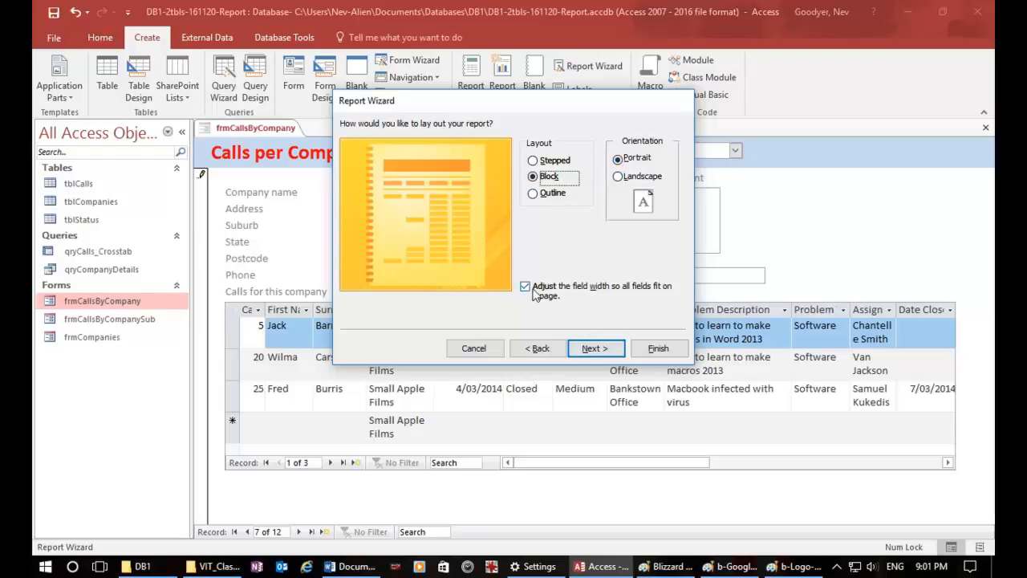
{"action": "left_click", "coordinate": [610, 349]}
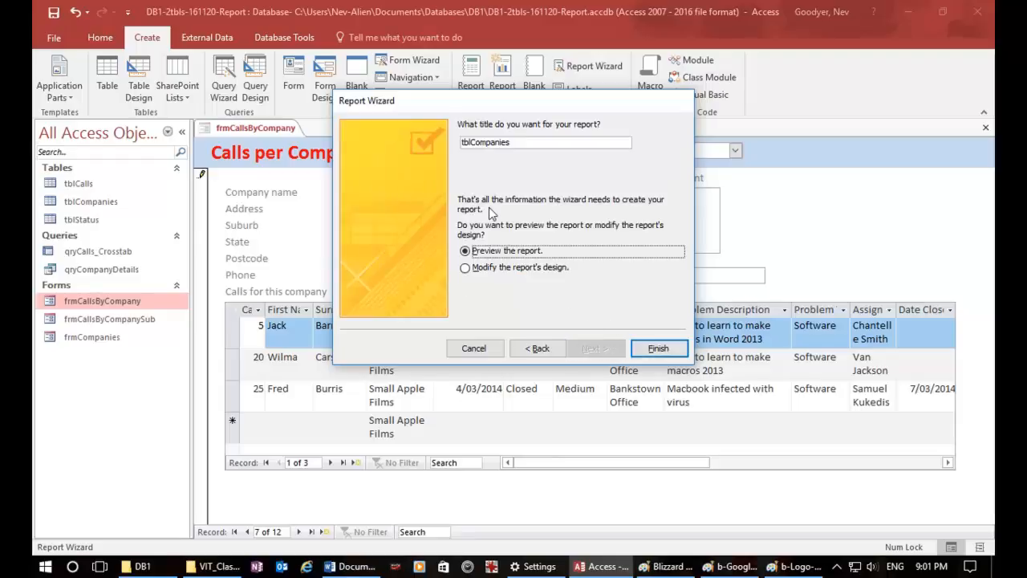
Replace the tbl prefix of the report title with rptCallsPer.
{"action": "left_click", "coordinate": [473, 142]}
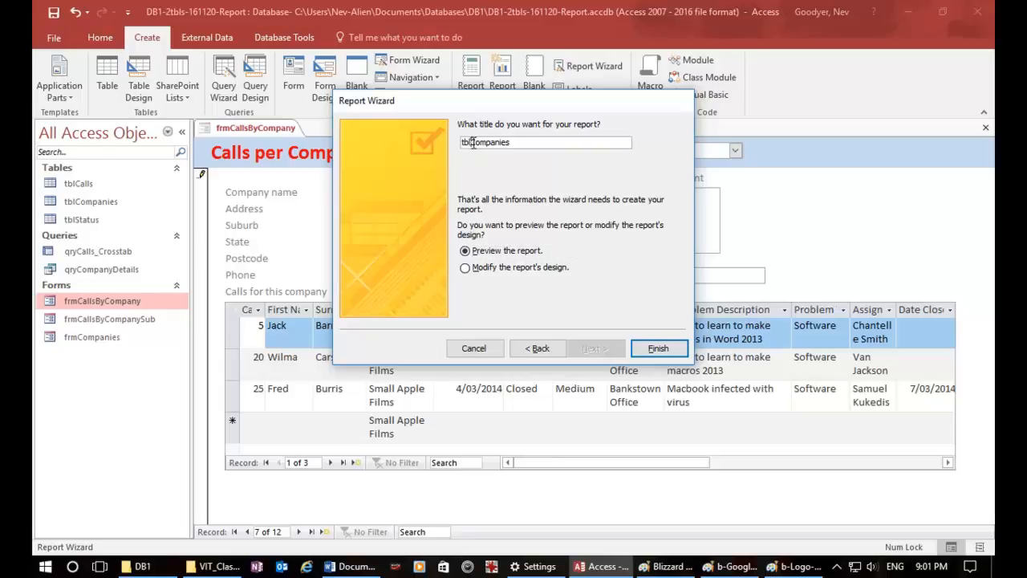
{"action": "key", "text": "BackSpace"}
{"action": "key", "text": "BackSpace"}
{"action": "key", "text": "BackSpace"}
{"action": "type", "text": "rptCallsPer"}
Return to the wizard's field selection and list the available fields of tblCompanies.
{"action": "left_click", "coordinate": [539, 350]}
{"action": "left_click", "coordinate": [539, 350]}
{"action": "left_click", "coordinate": [539, 351]}
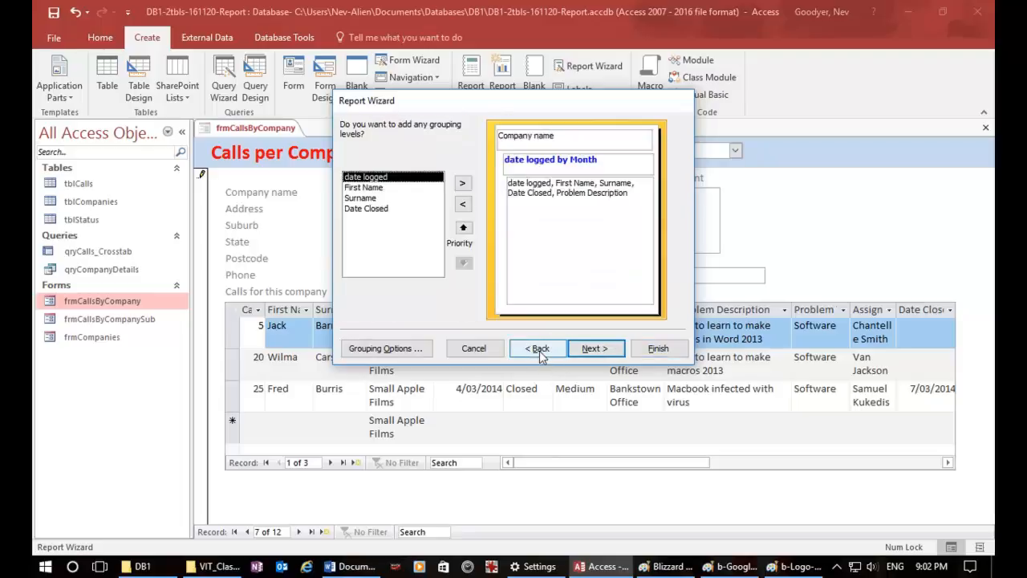
{"action": "left_click", "coordinate": [539, 351]}
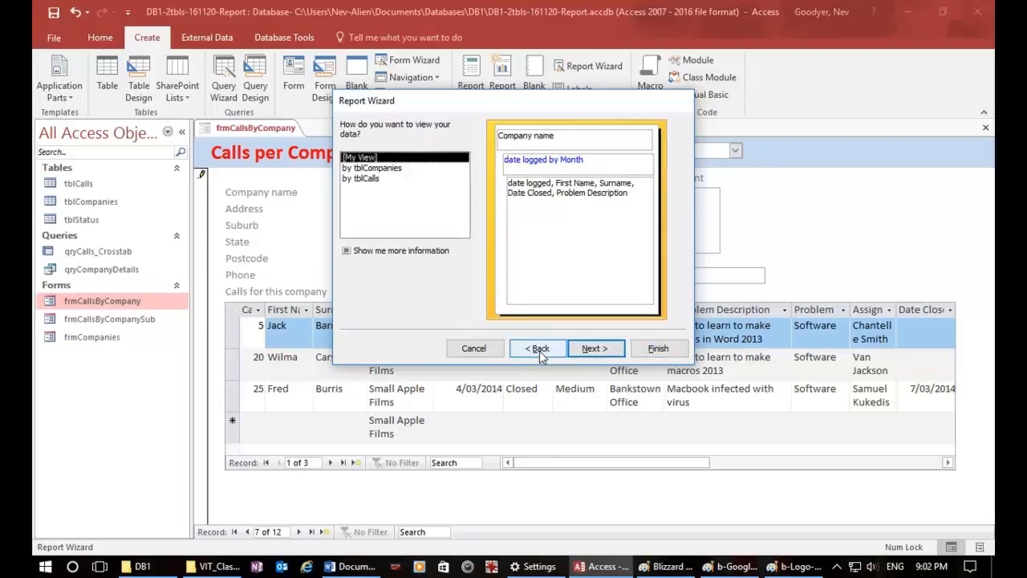
{"action": "left_click", "coordinate": [539, 351]}
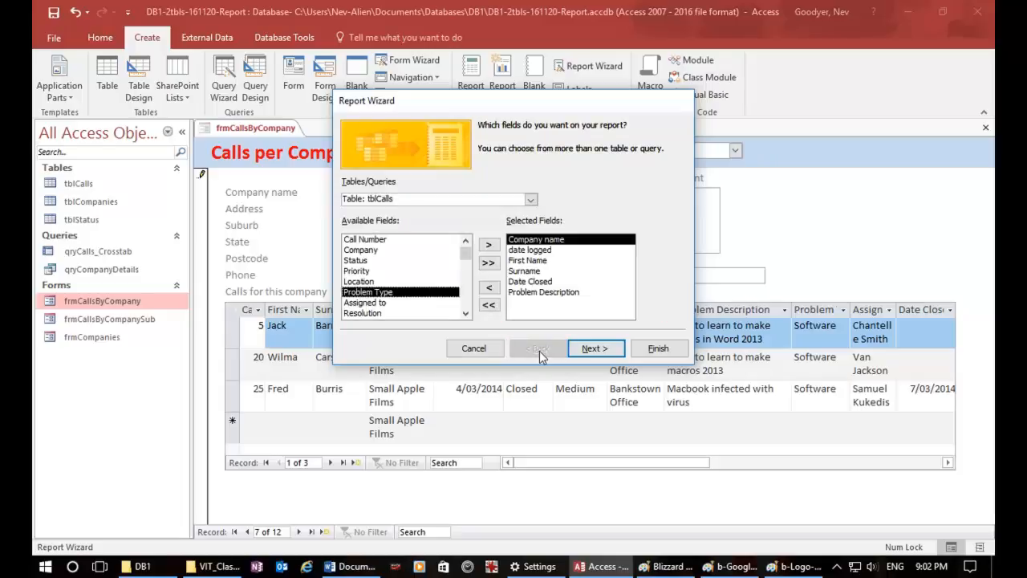
{"action": "left_click", "coordinate": [532, 198]}
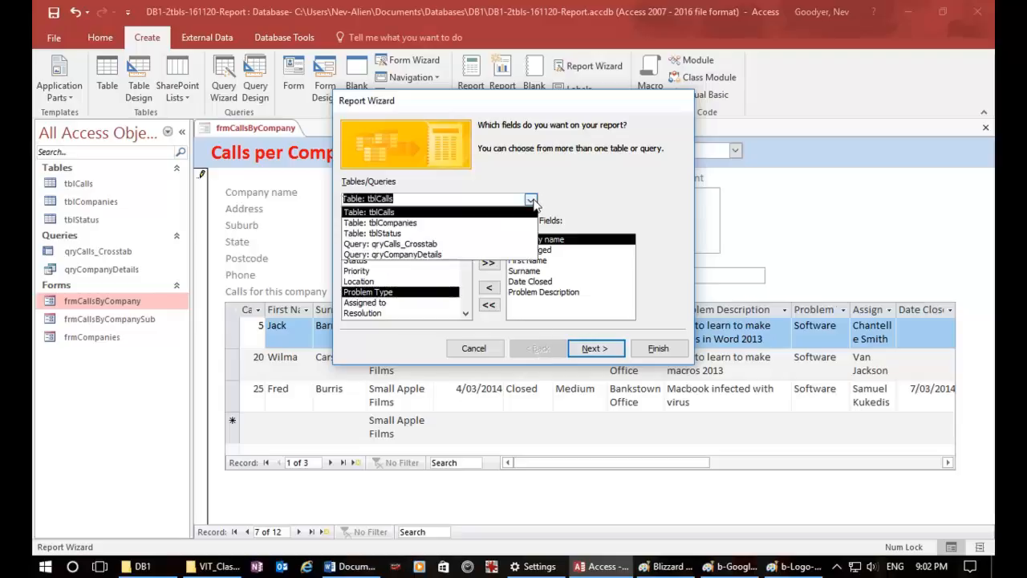
{"action": "left_click", "coordinate": [491, 224]}
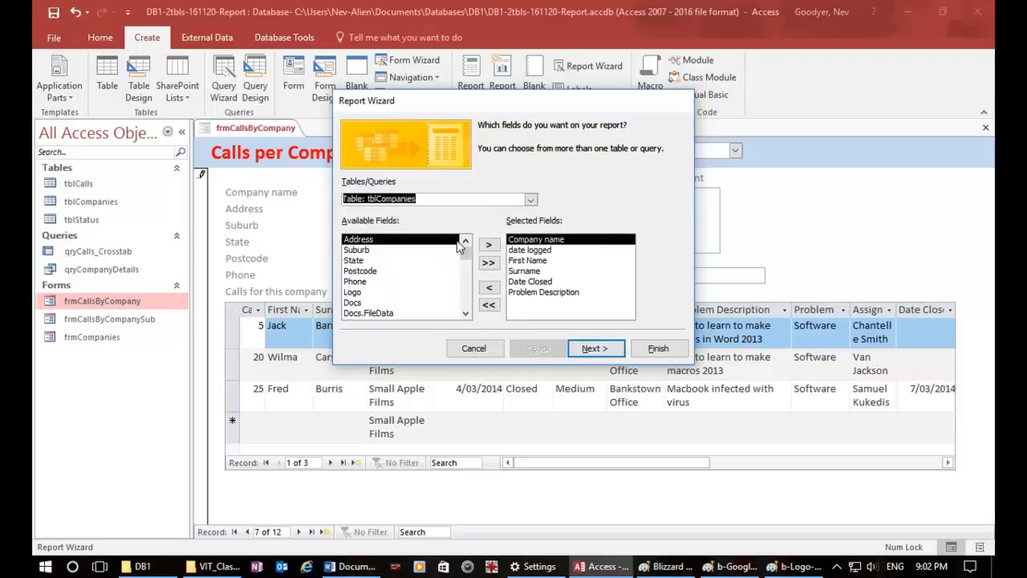
{"action": "left_click", "coordinate": [357, 292]}
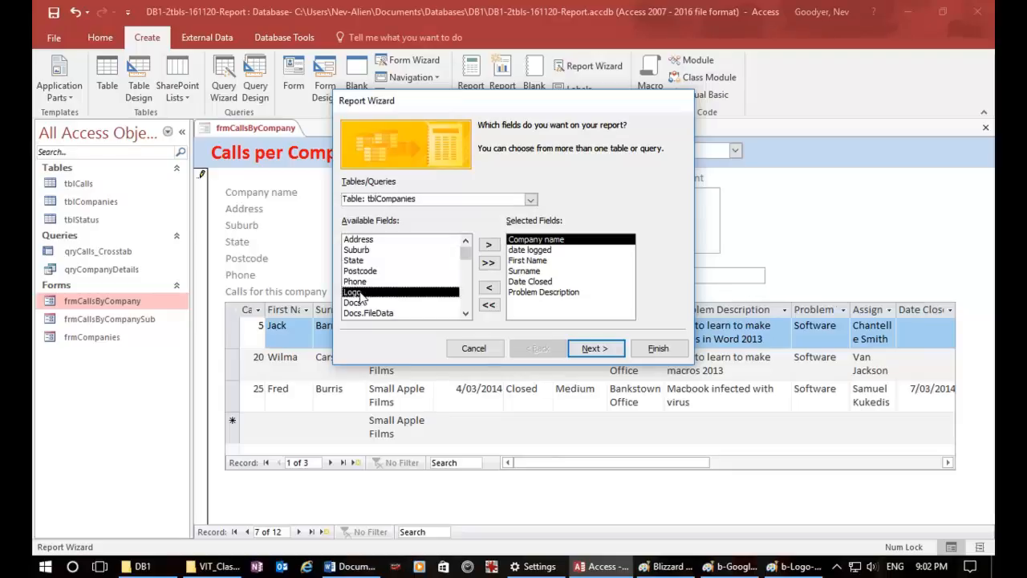
{"action": "left_click", "coordinate": [488, 263]}
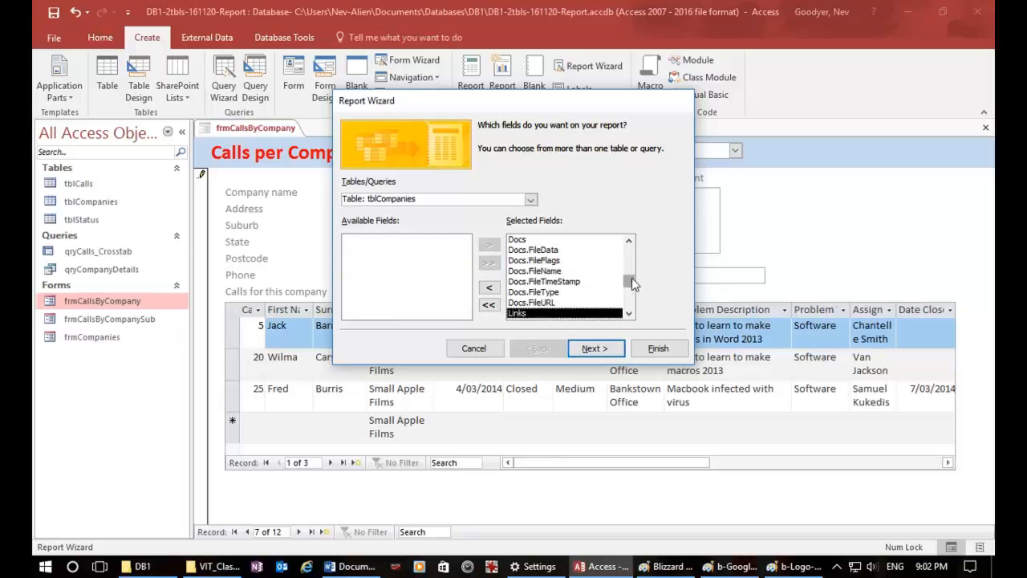
{"action": "left_click_drag", "start_coordinate": [634, 278], "coordinate": [632, 235]}
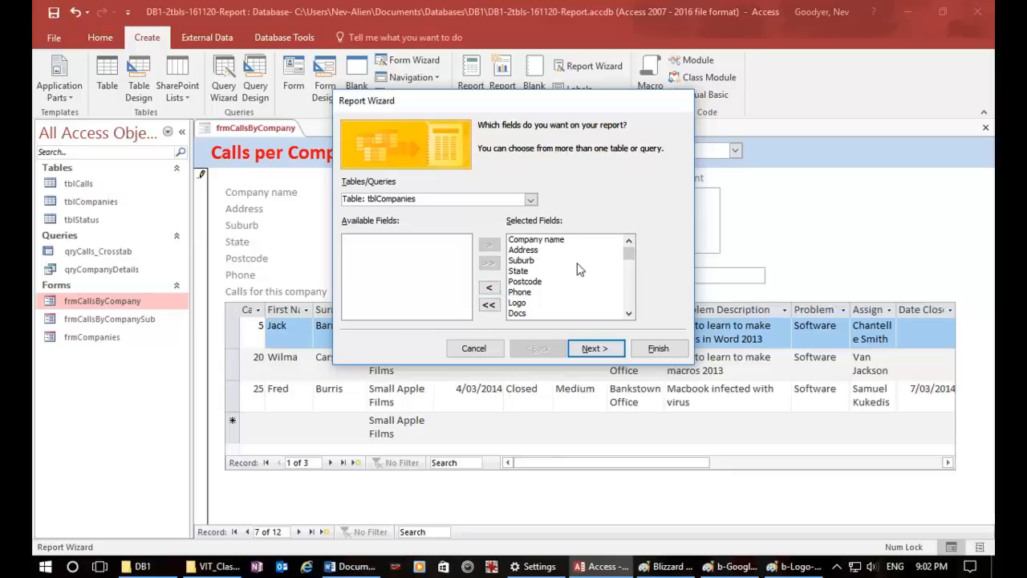
Remove all selected fields and add Company name and Logo from tblCompanies to the report.
{"action": "left_click", "coordinate": [489, 304]}
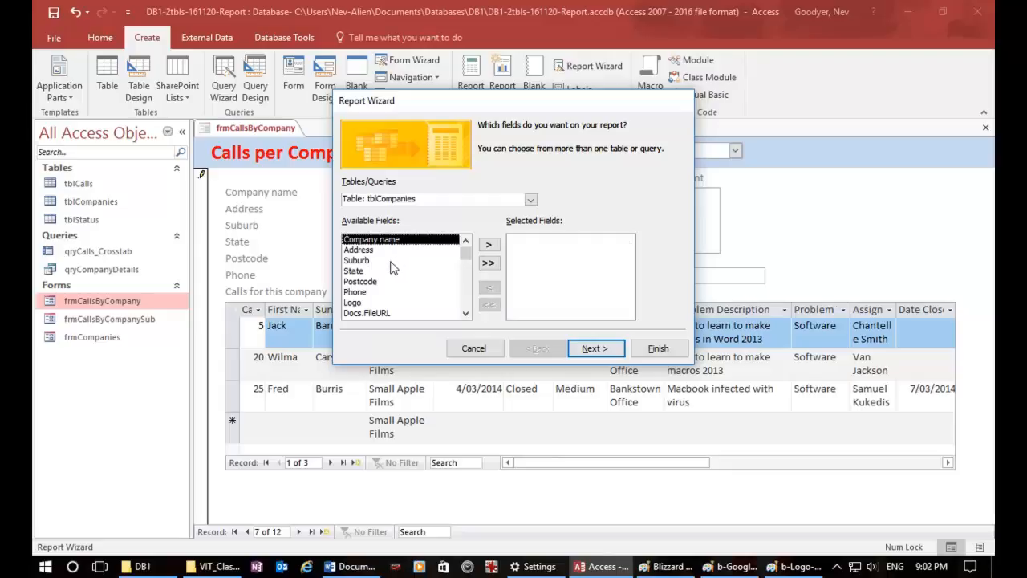
{"action": "double_click", "coordinate": [405, 241]}
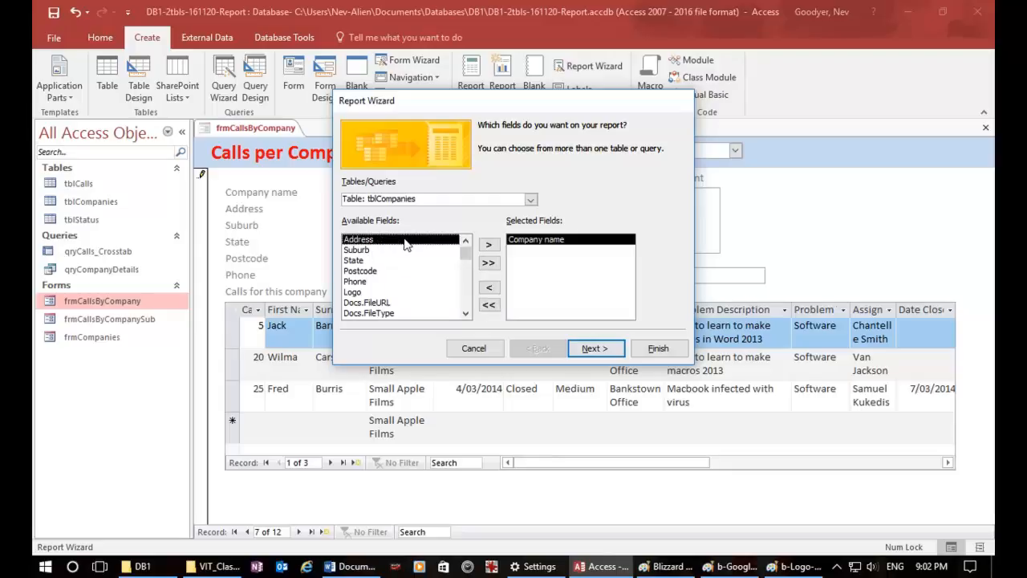
{"action": "double_click", "coordinate": [357, 292]}
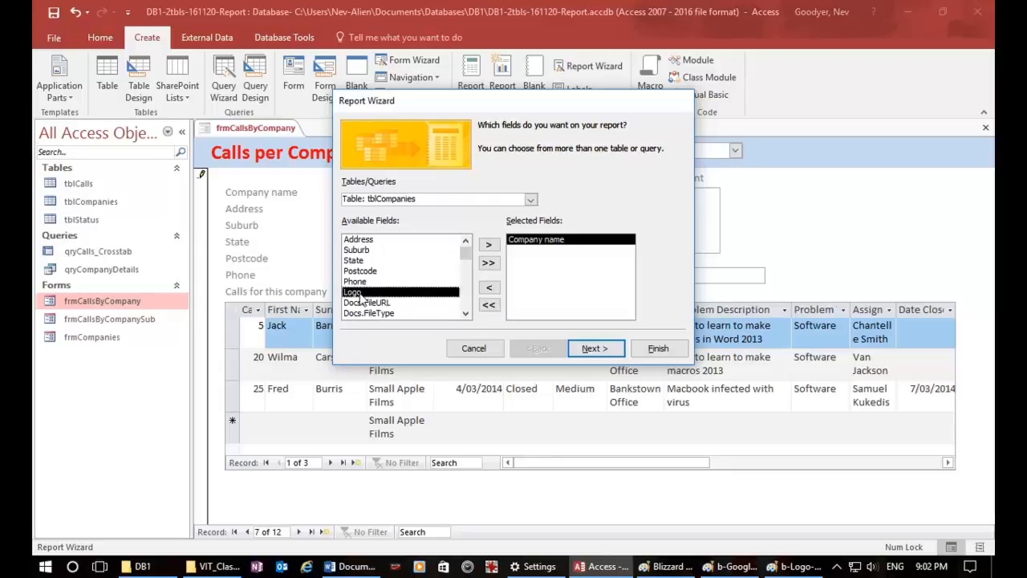
Add date logged, First Name, Surname, Problem Description and Date Closed from tblCalls to the report and continue.
{"action": "left_click", "coordinate": [530, 199]}
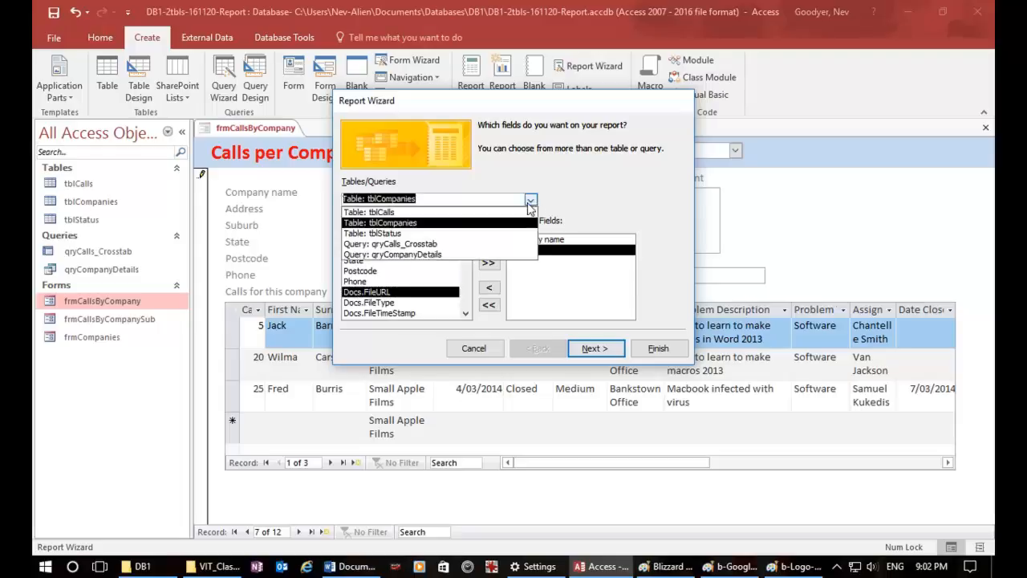
{"action": "left_click", "coordinate": [462, 212]}
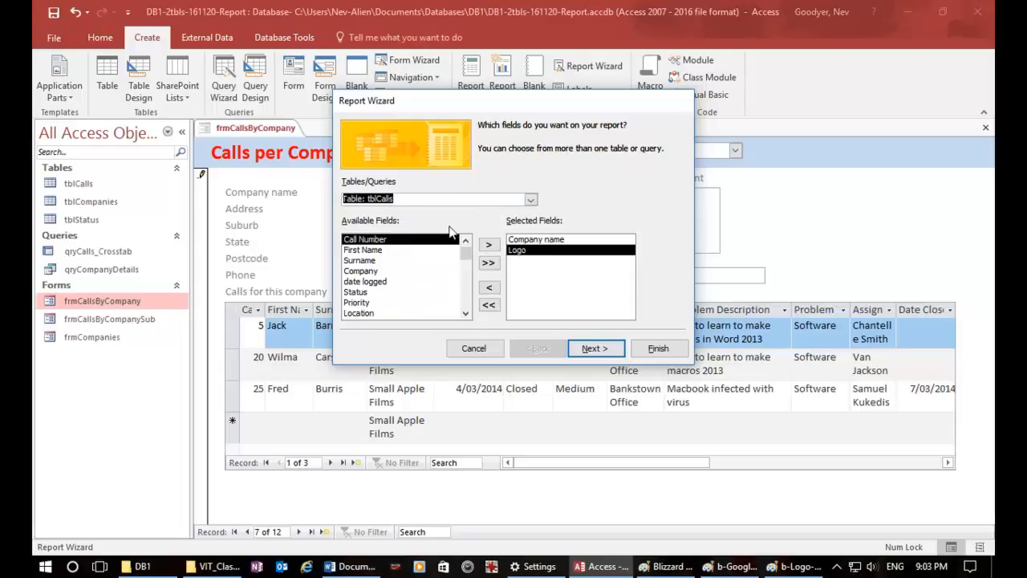
{"action": "double_click", "coordinate": [372, 282]}
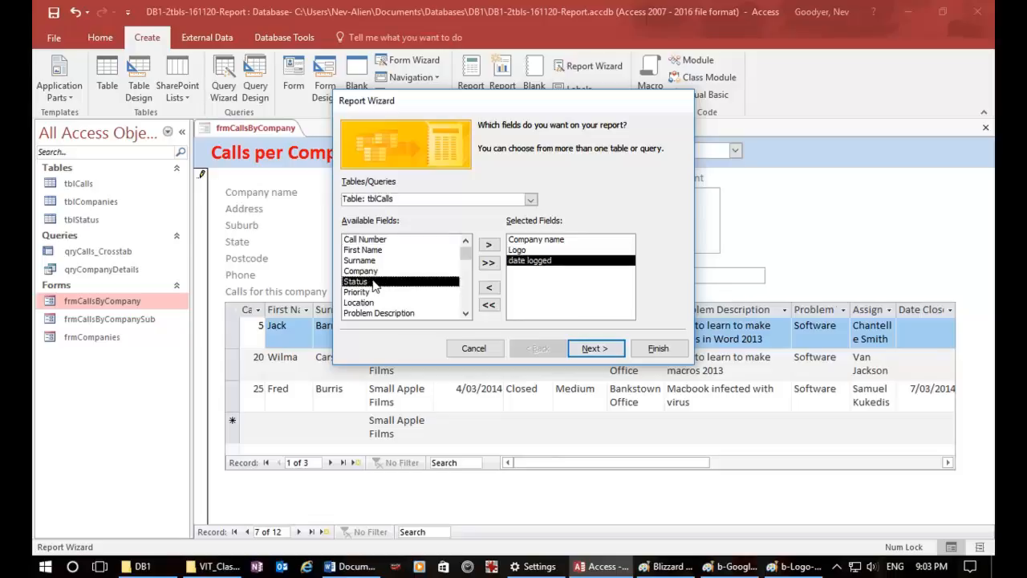
{"action": "double_click", "coordinate": [370, 251]}
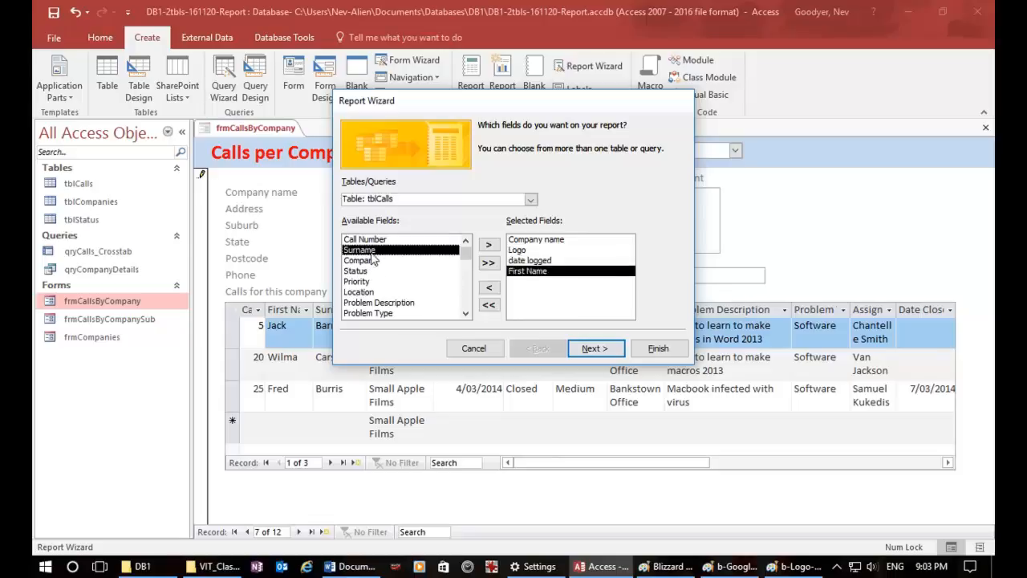
{"action": "double_click", "coordinate": [371, 251]}
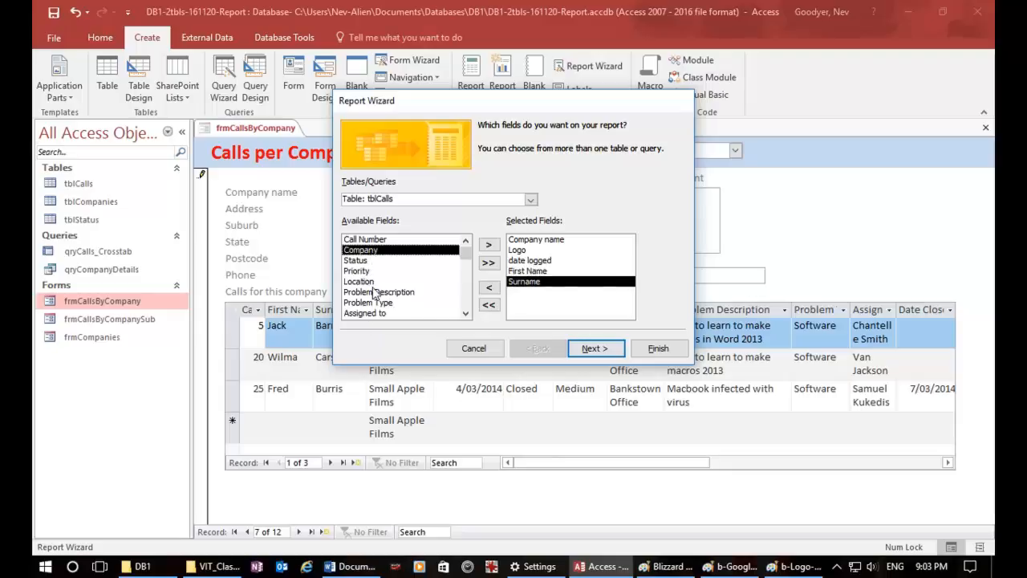
{"action": "double_click", "coordinate": [373, 294]}
{"action": "double_click", "coordinate": [365, 314]}
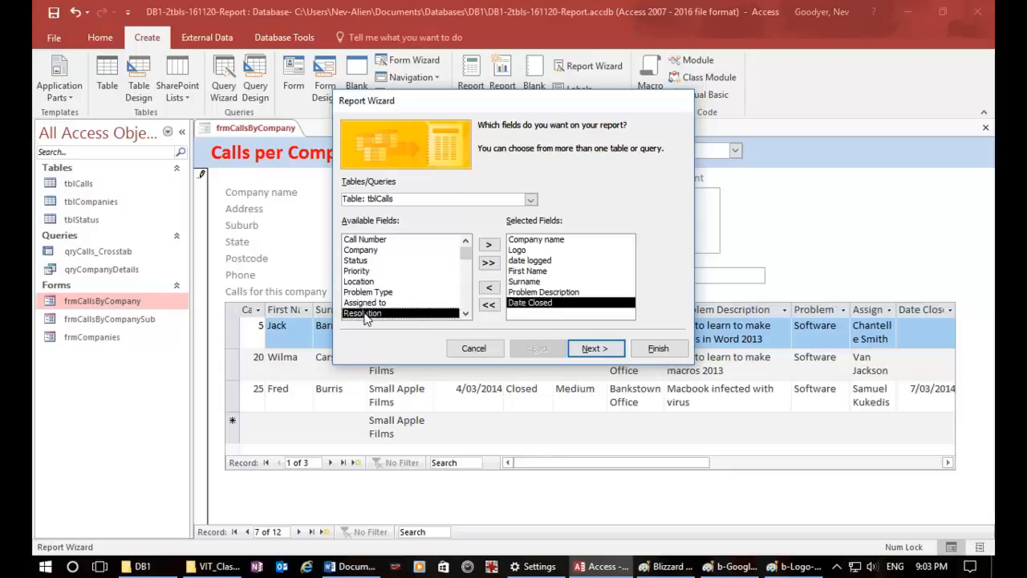
{"action": "left_click", "coordinate": [592, 348]}
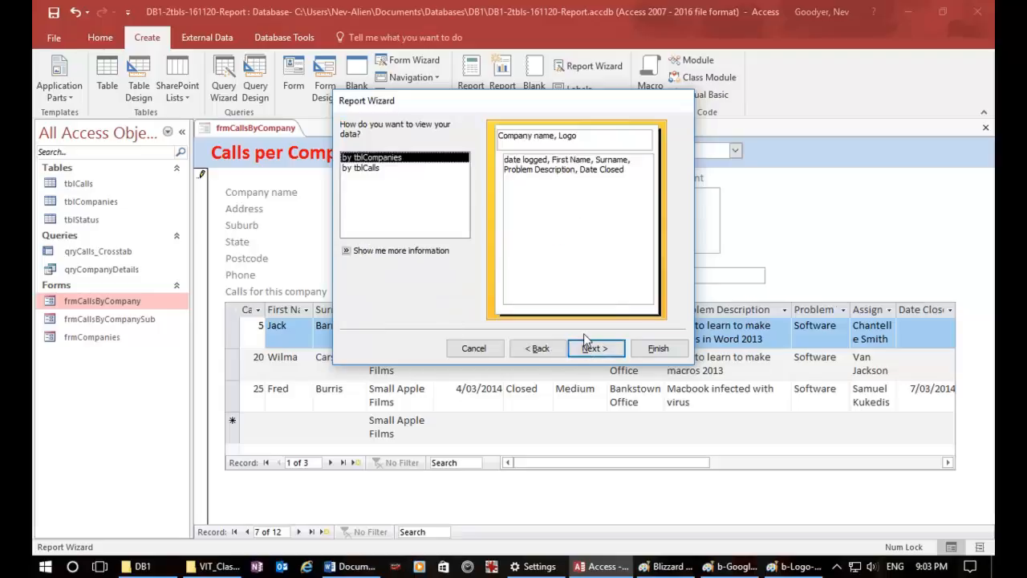
Keep the data viewed by tblCompanies, group the records by date logged by Month, and continue to the sort order.
{"action": "left_click", "coordinate": [594, 348]}
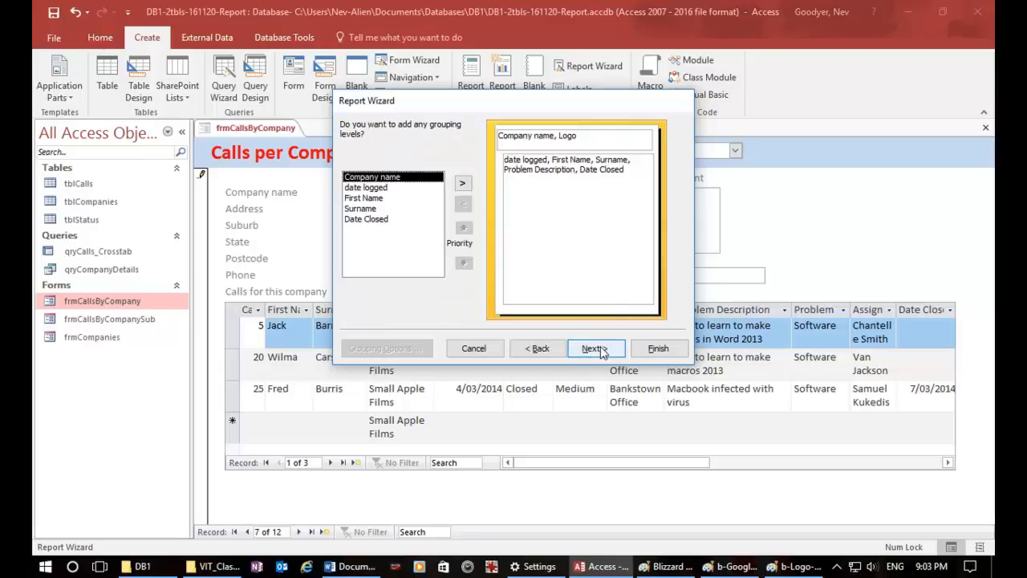
{"action": "double_click", "coordinate": [394, 190]}
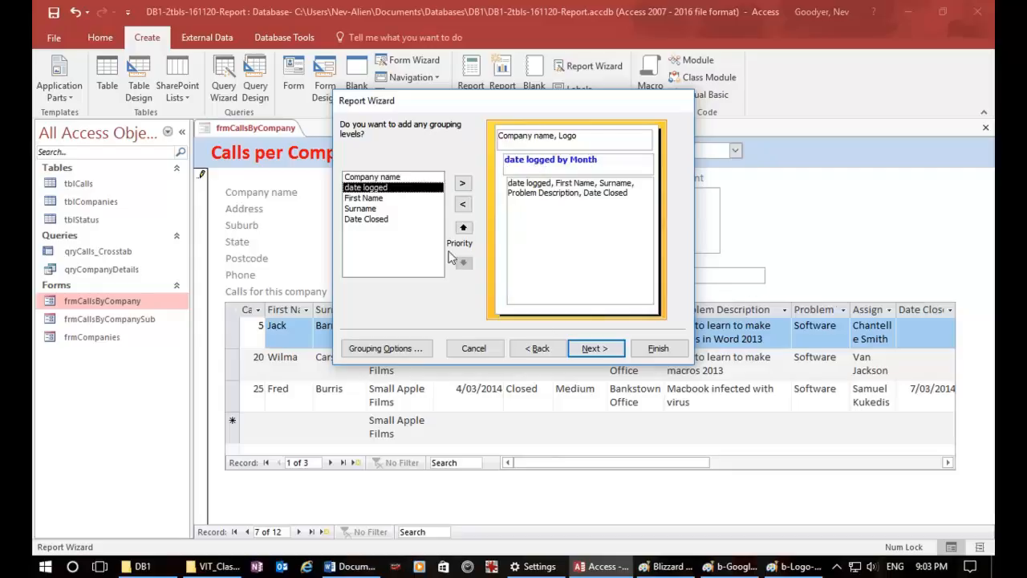
{"action": "left_click", "coordinate": [594, 348]}
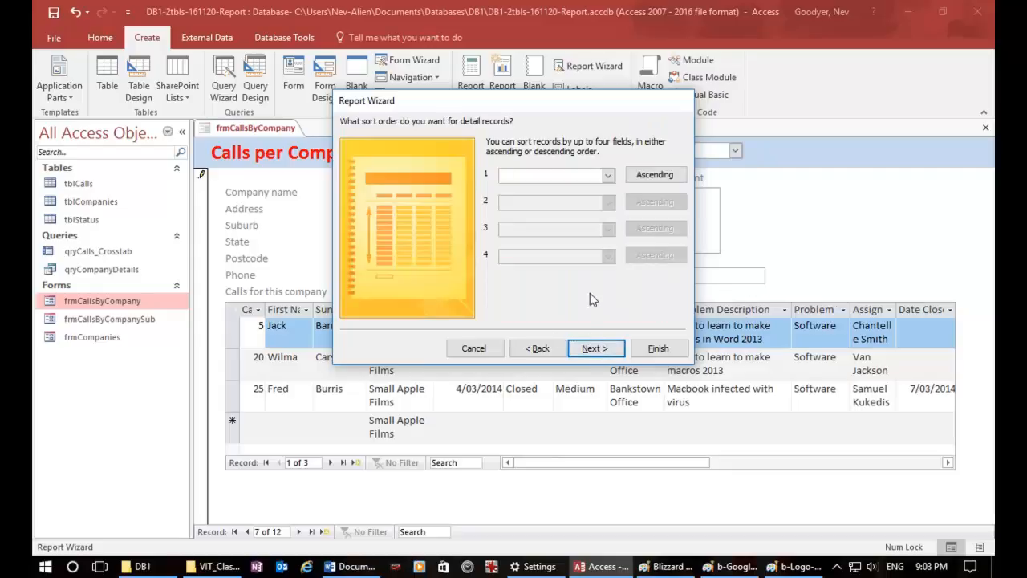
Sort the detail records ascending by date logged, Surname and First Name, and continue to the layout choice.
{"action": "left_click", "coordinate": [610, 177]}
{"action": "left_click", "coordinate": [601, 200]}
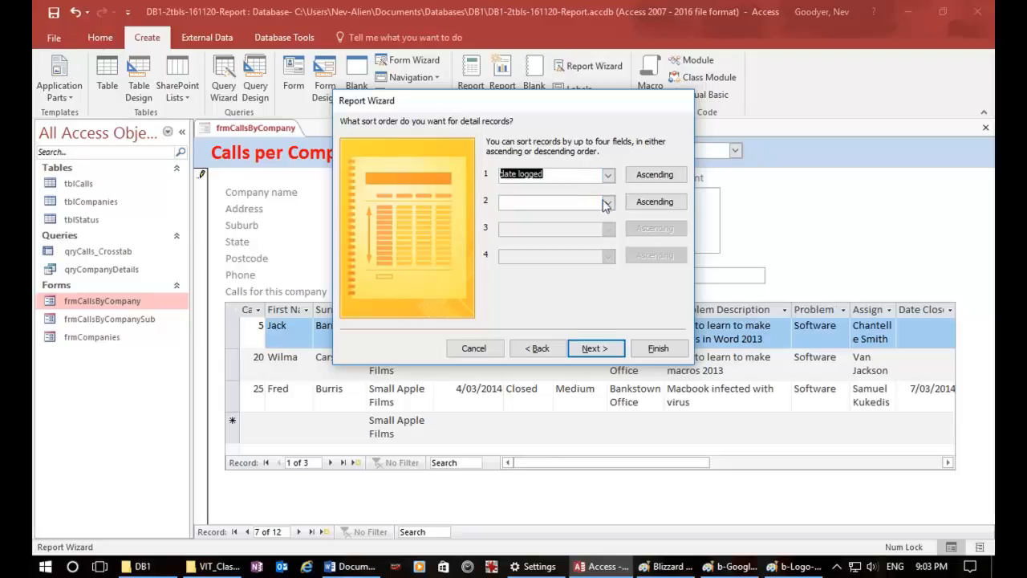
{"action": "left_click", "coordinate": [603, 201]}
{"action": "left_click", "coordinate": [586, 250]}
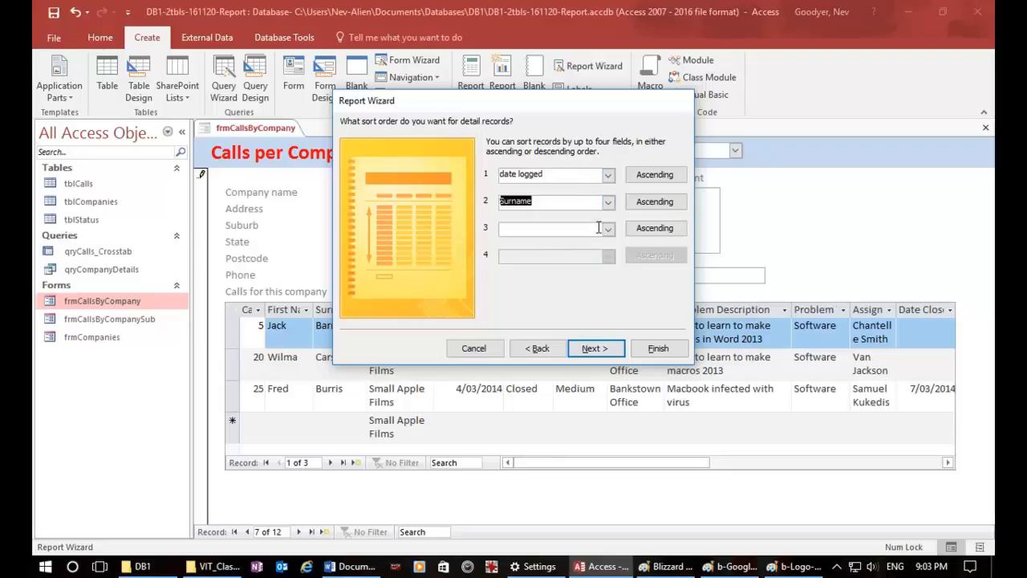
{"action": "left_click", "coordinate": [607, 228]}
{"action": "left_click", "coordinate": [573, 262]}
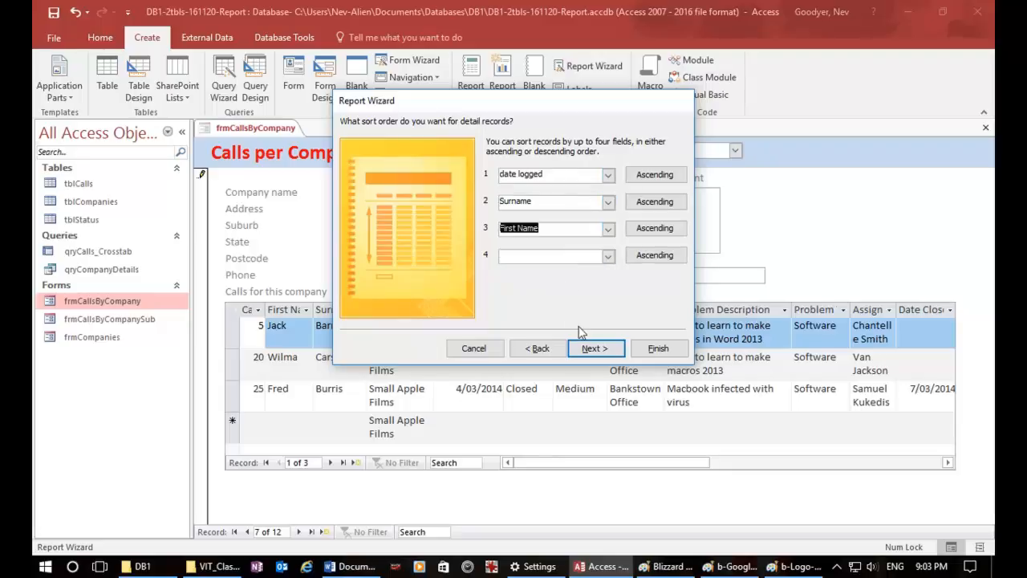
{"action": "left_click", "coordinate": [593, 348]}
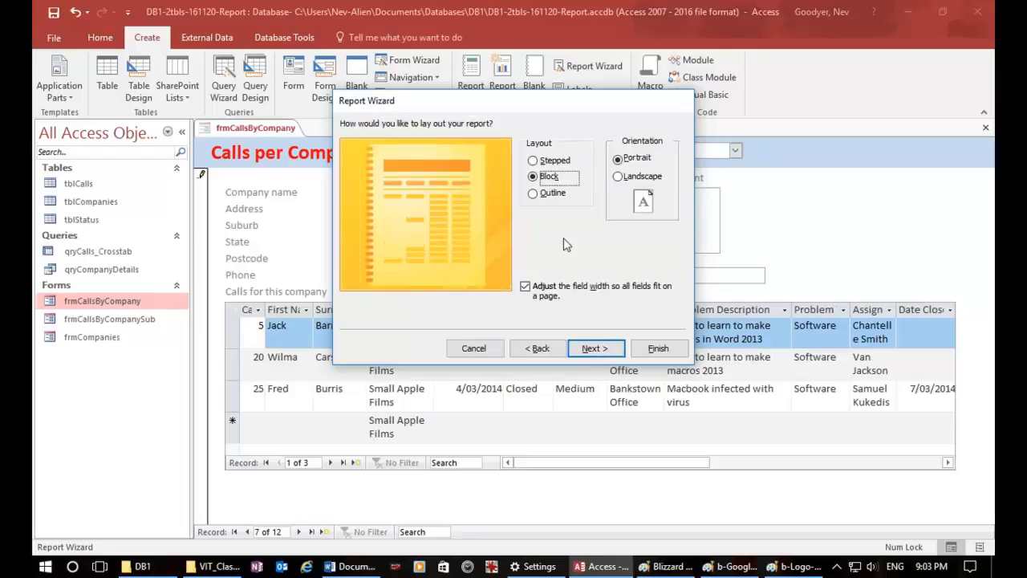
Keep the Block layout in Portrait orientation, title the report rptCallsByCompany, and finish the wizard with a preview.
{"action": "left_click", "coordinate": [596, 350]}
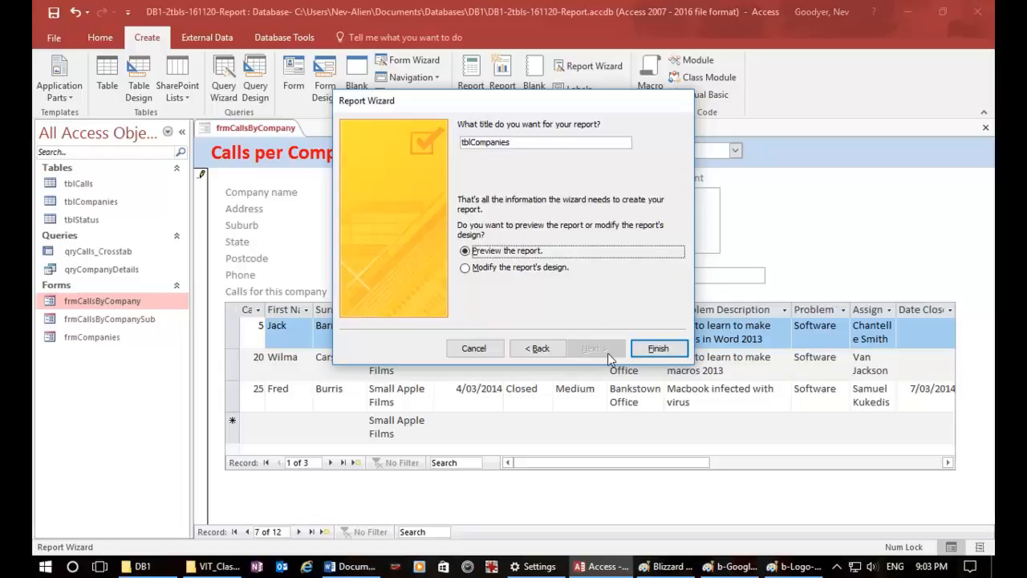
{"action": "left_click", "coordinate": [473, 147]}
{"action": "key", "text": "BackSpace"}
{"action": "key", "text": "BackSpace"}
{"action": "key", "text": "BackSpace"}
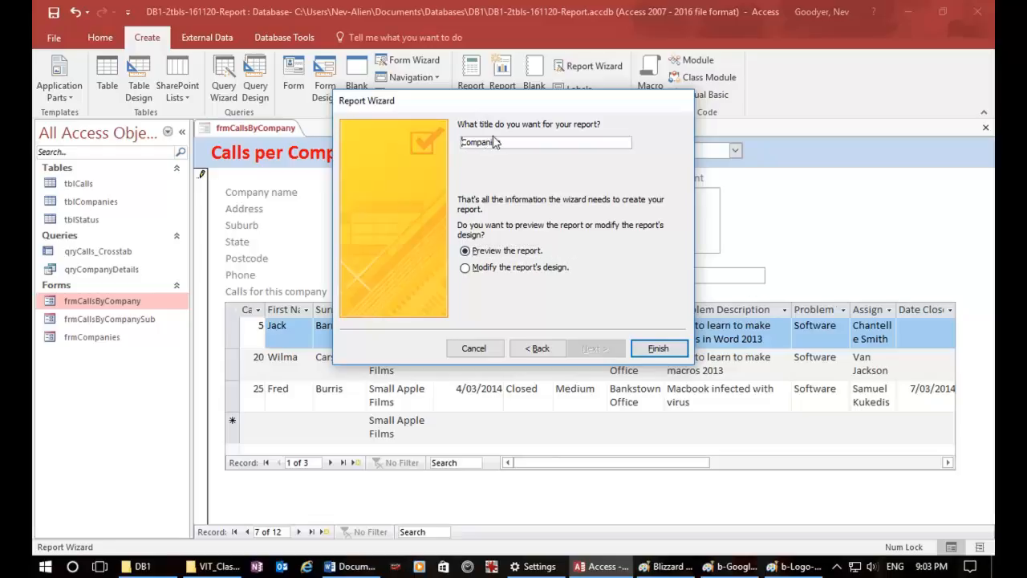
{"action": "type", "text": "rptCallsBy"}
{"action": "type", "text": "y"}
{"action": "left_click", "coordinate": [654, 348]}
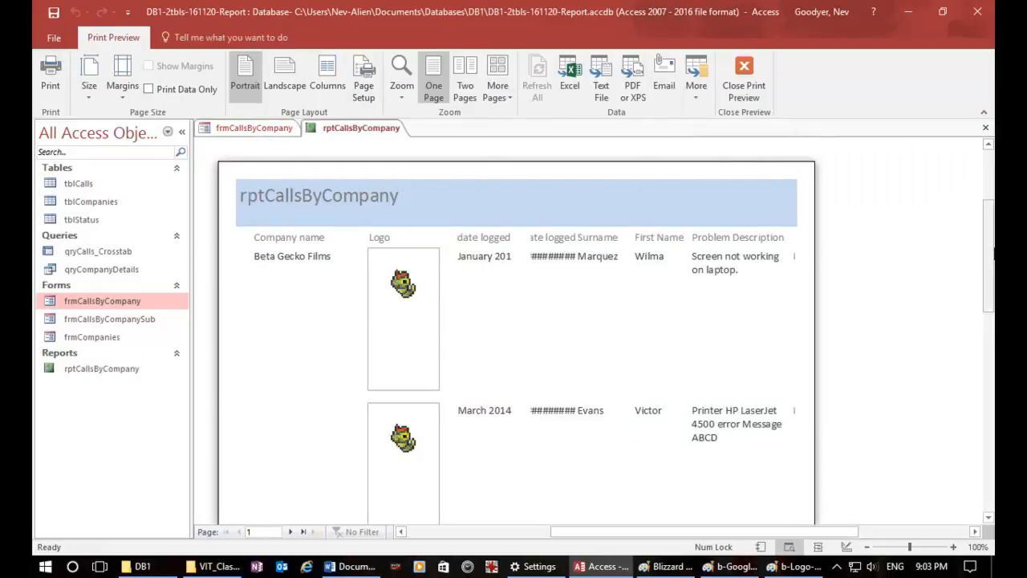
Close the print preview, open up the Company name Header section, and move the Company name and Logo fields into it from Detail.
{"action": "mouse_move", "coordinate": [990, 253]}
{"action": "left_mouse_down"}
{"action": "mouse_move", "coordinate": [986, 389]}
{"action": "mouse_move", "coordinate": [991, 255]}
{"action": "left_mouse_up"}
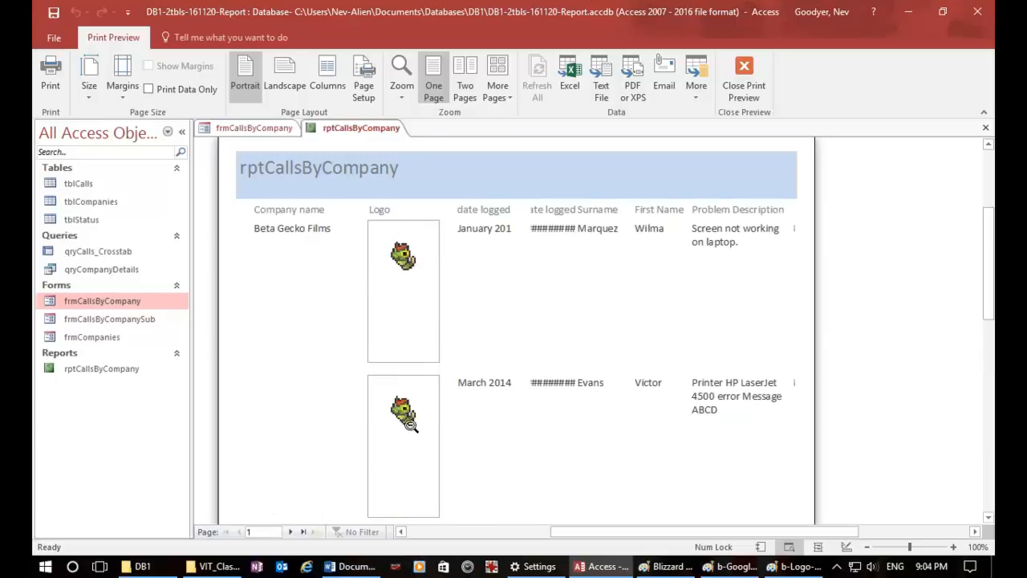
{"action": "left_click", "coordinate": [743, 85]}
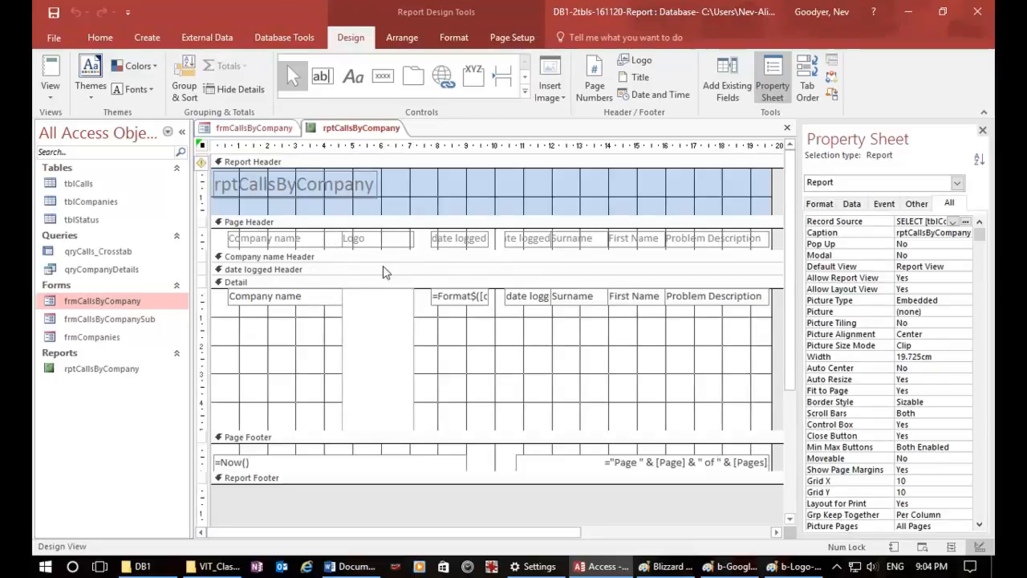
{"action": "left_click_drag", "start_coordinate": [381, 263], "coordinate": [377, 314]}
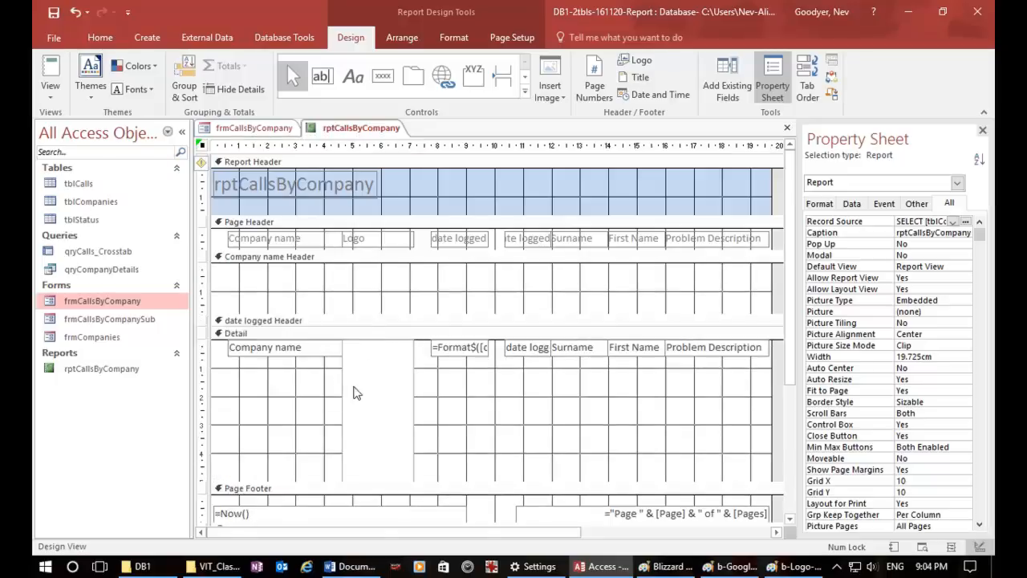
{"action": "left_click_drag", "start_coordinate": [292, 373], "coordinate": [329, 269]}
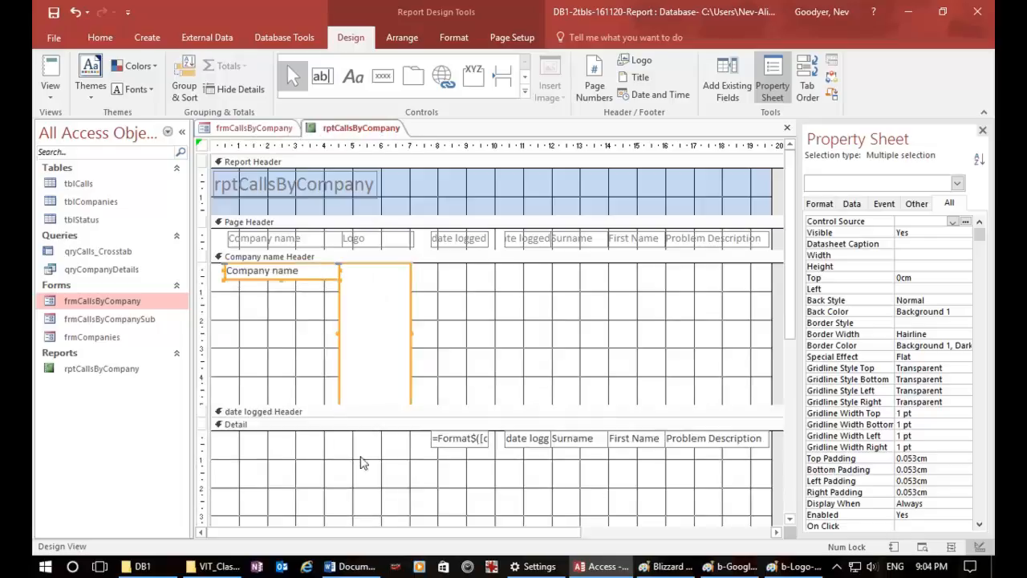
Shrink the Detail section to the height of its single row of fields.
{"action": "scroll", "coordinate": [411, 487], "scroll_direction": "down", "scroll_amount": 3}
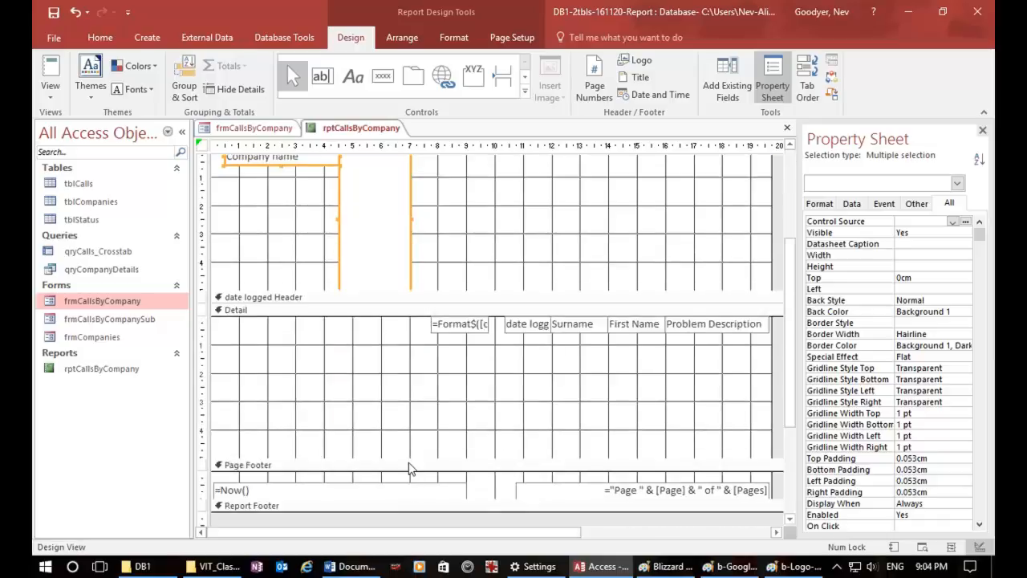
{"action": "left_click_drag", "start_coordinate": [407, 457], "coordinate": [438, 306]}
{"action": "left_click", "coordinate": [437, 271]}
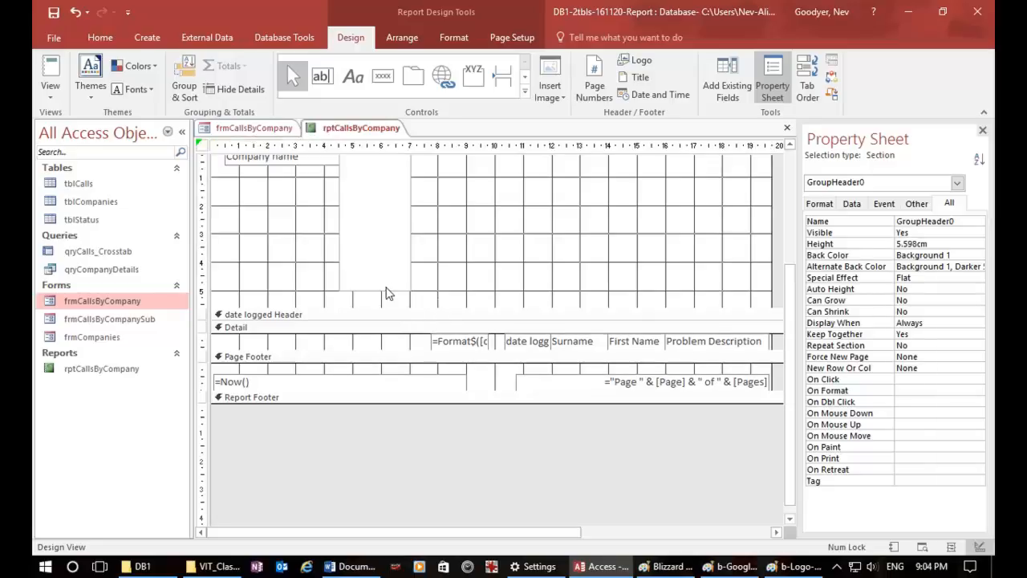
Reduce the Logo frame to about 1.69 cm high and shrink the Company name Header section to fit it.
{"action": "left_click", "coordinate": [384, 295]}
{"action": "left_click_drag", "start_coordinate": [376, 290], "coordinate": [385, 197]}
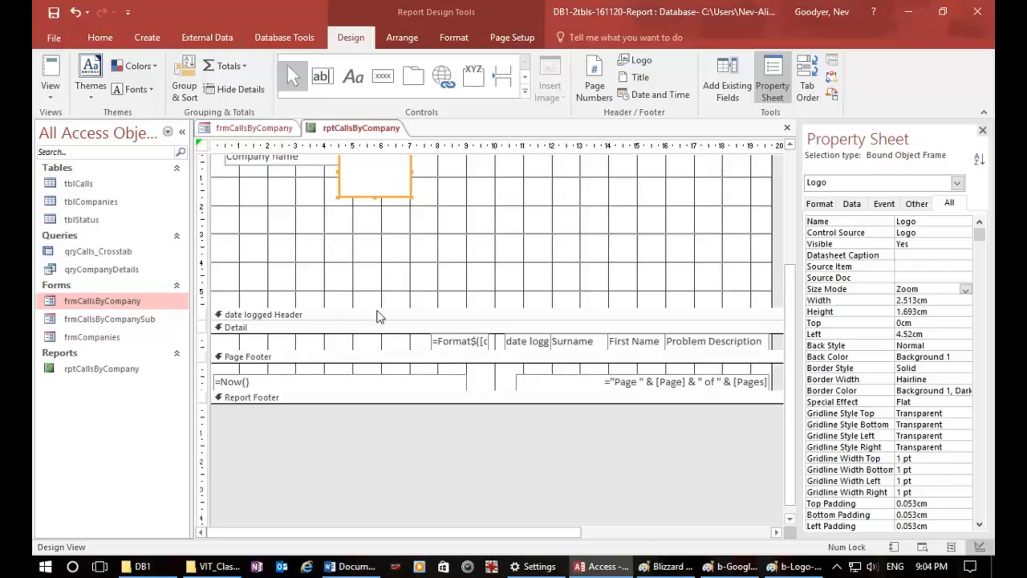
{"action": "left_click_drag", "start_coordinate": [376, 309], "coordinate": [377, 197]}
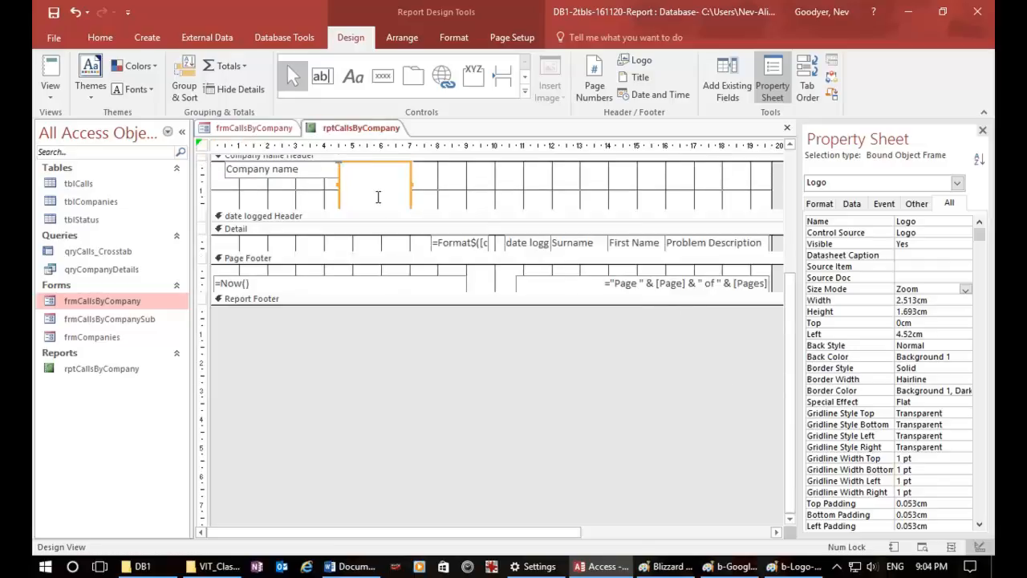
Check the company grouping and logos in Report View, and return to Design View.
{"action": "scroll", "coordinate": [428, 320], "scroll_direction": "up", "scroll_amount": 3}
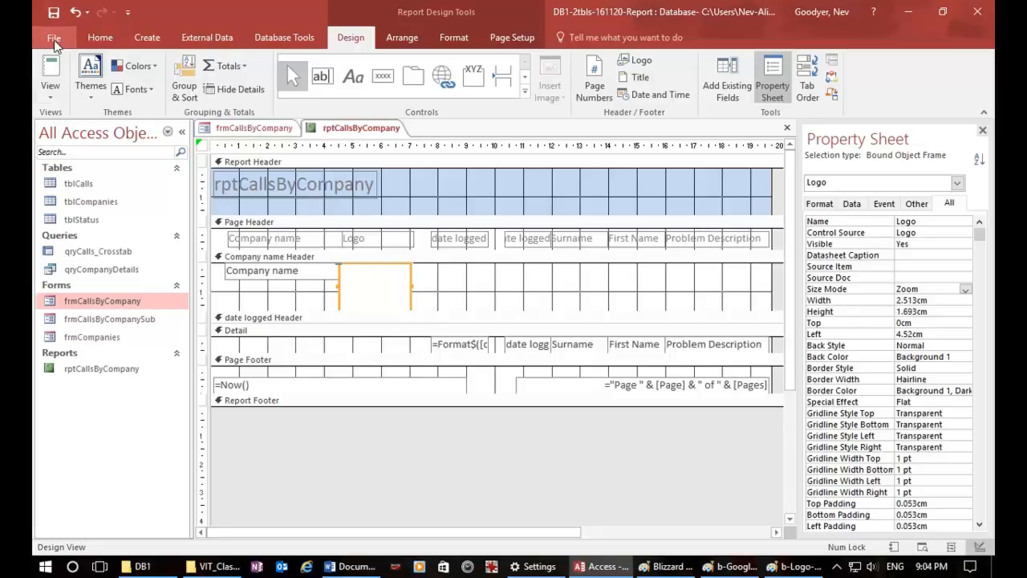
{"action": "left_click", "coordinate": [51, 74]}
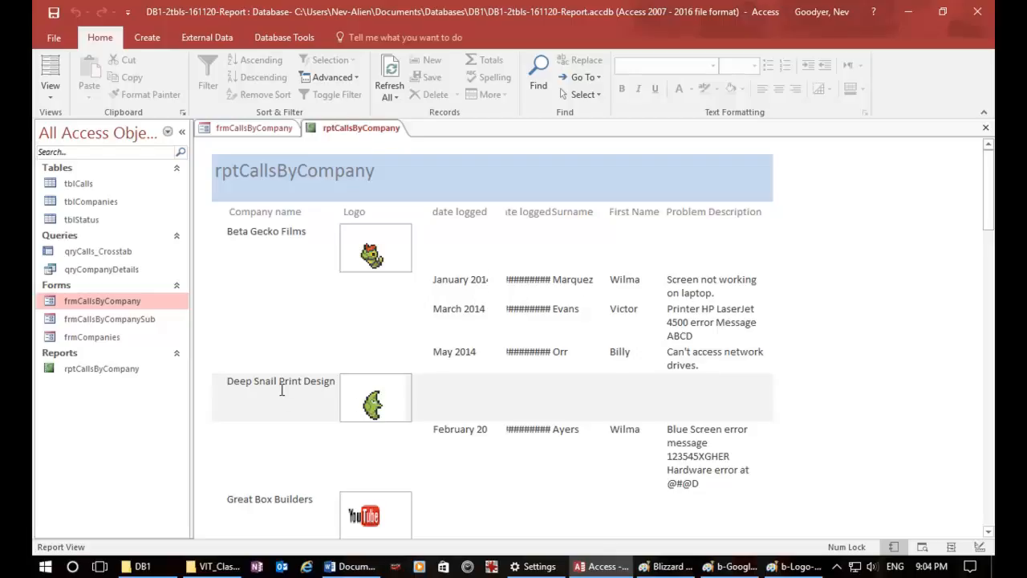
{"action": "scroll", "coordinate": [402, 423], "scroll_direction": "down", "scroll_amount": 5}
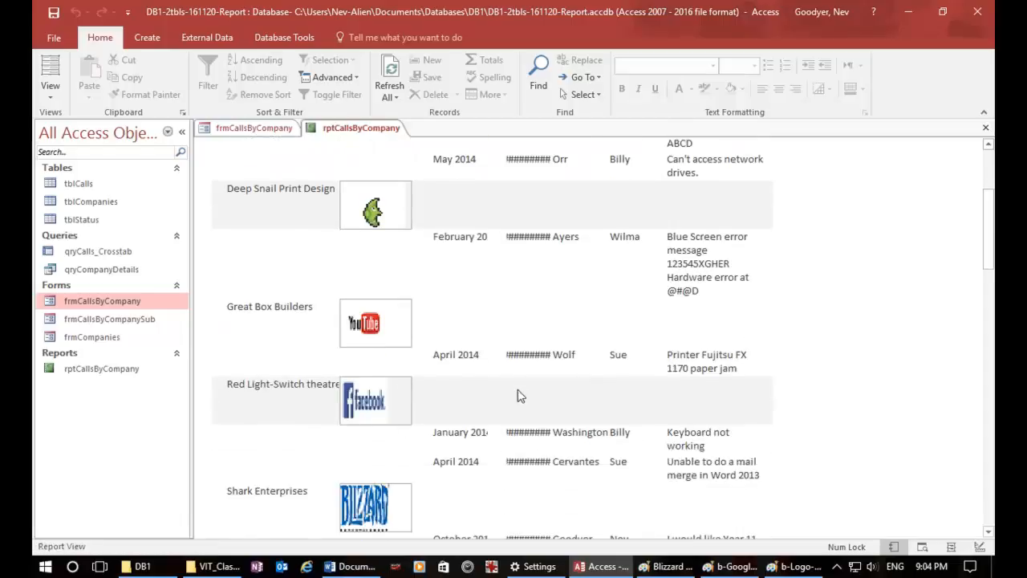
{"action": "scroll", "coordinate": [517, 393], "scroll_direction": "up", "scroll_amount": 5}
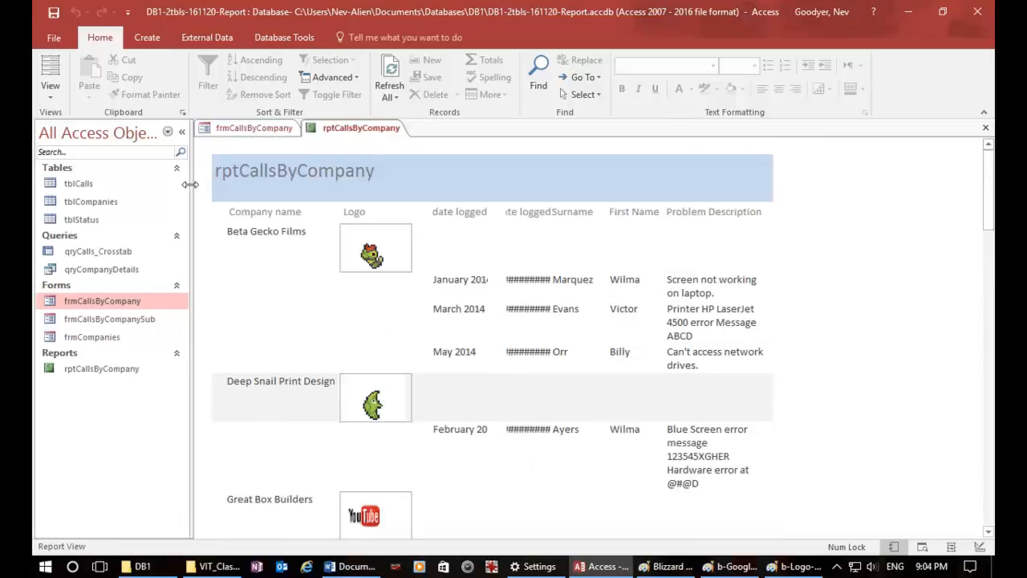
{"action": "left_click", "coordinate": [50, 91]}
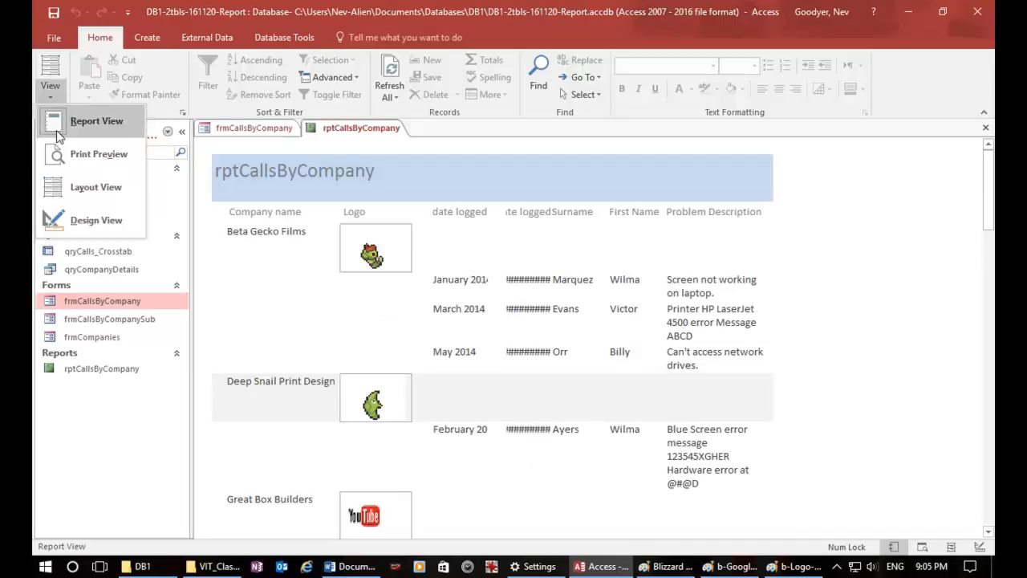
{"action": "left_click", "coordinate": [64, 221]}
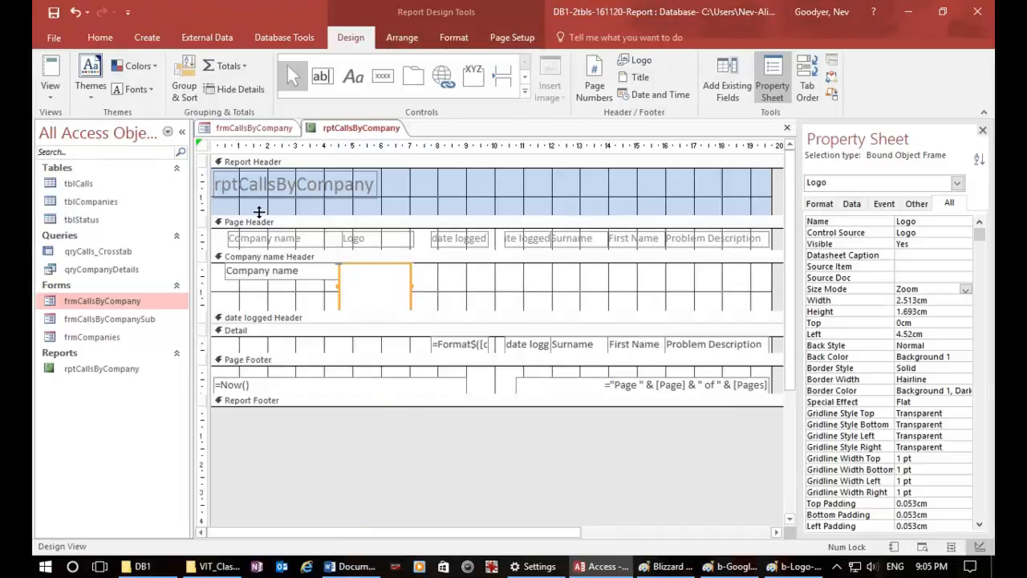
Change the title label in the Report Header to "Calls By Company".
{"action": "left_click", "coordinate": [243, 188]}
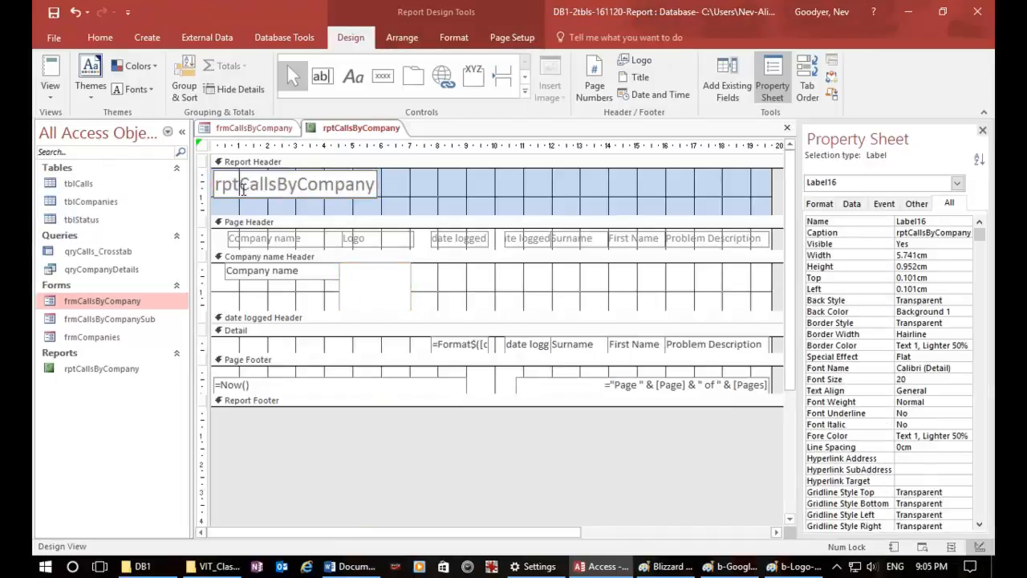
{"action": "key", "text": "BackSpace"}
{"action": "key", "text": "BackSpace"}
{"action": "key", "text": "BackSpace"}
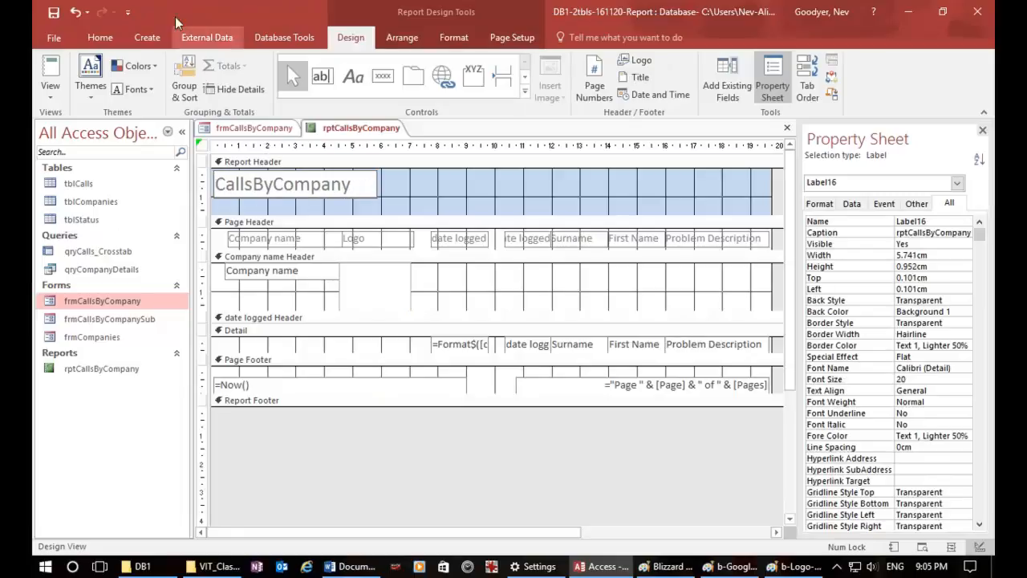
{"action": "left_click", "coordinate": [260, 185]}
{"action": "left_click", "coordinate": [281, 186]}
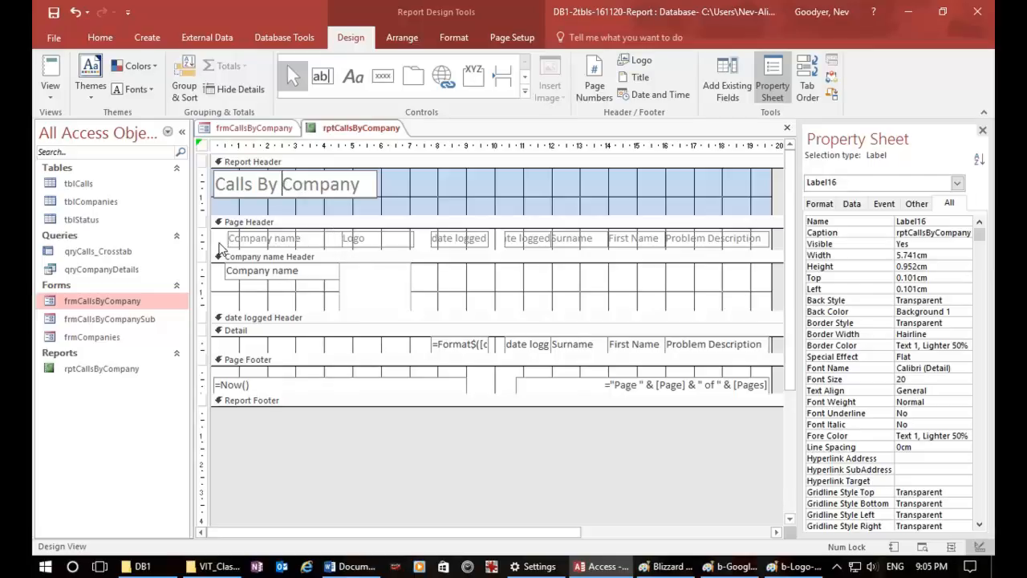
Delete the Company name and Logo labels from the Page Header and shift the remaining labels and Detail fields toward the report's left margin.
{"action": "left_click_drag", "start_coordinate": [220, 248], "coordinate": [368, 245]}
{"action": "key", "text": "Delete"}
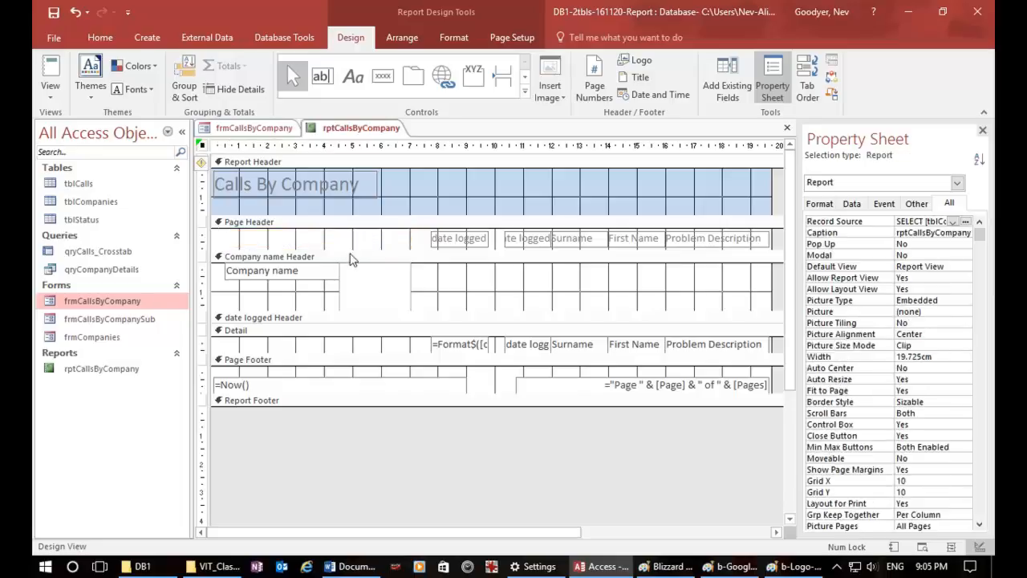
{"action": "left_click", "coordinate": [207, 238]}
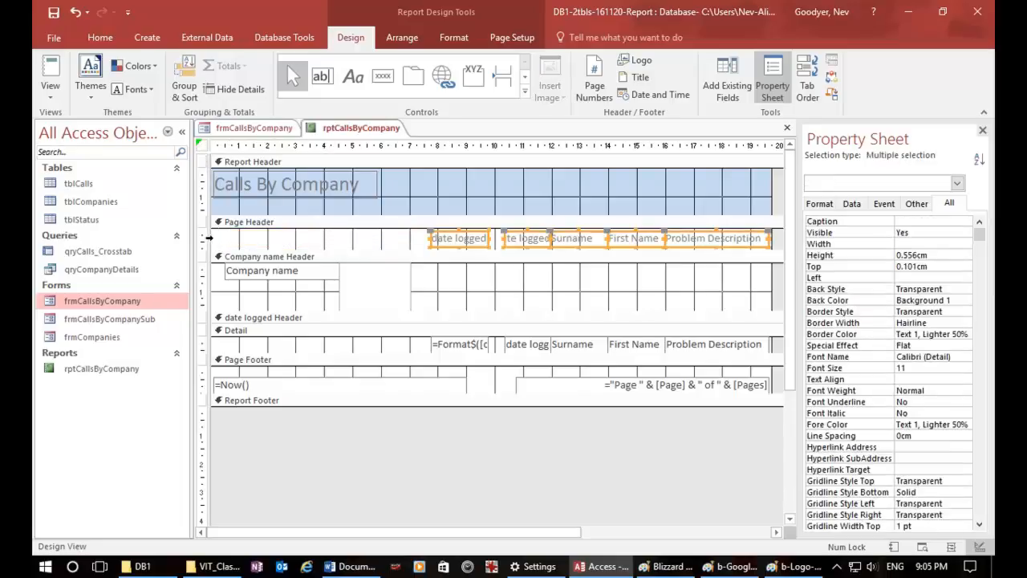
{"action": "left_click", "coordinate": [201, 346], "text": "shift"}
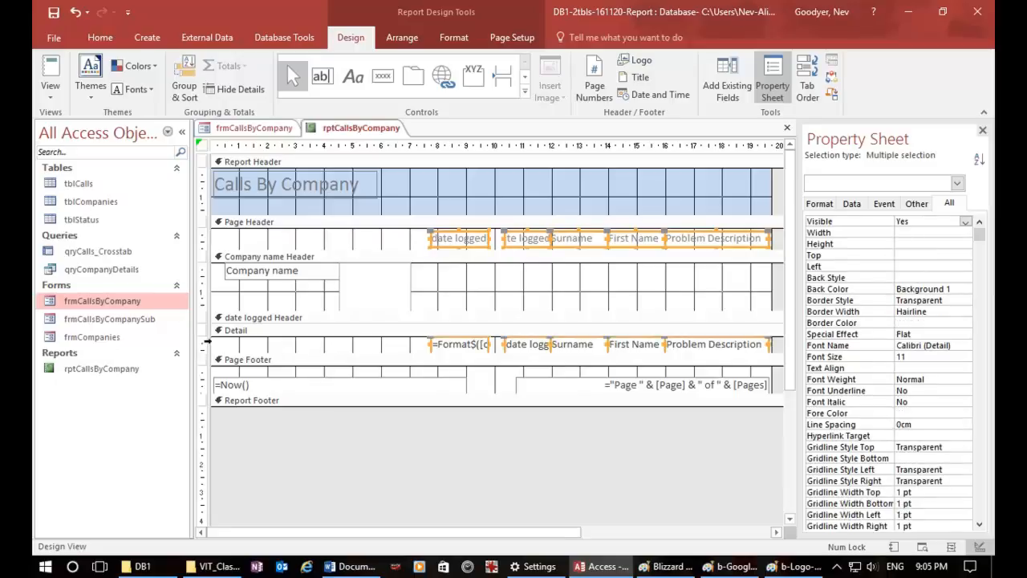
{"action": "left_click_drag", "start_coordinate": [446, 344], "coordinate": [249, 340]}
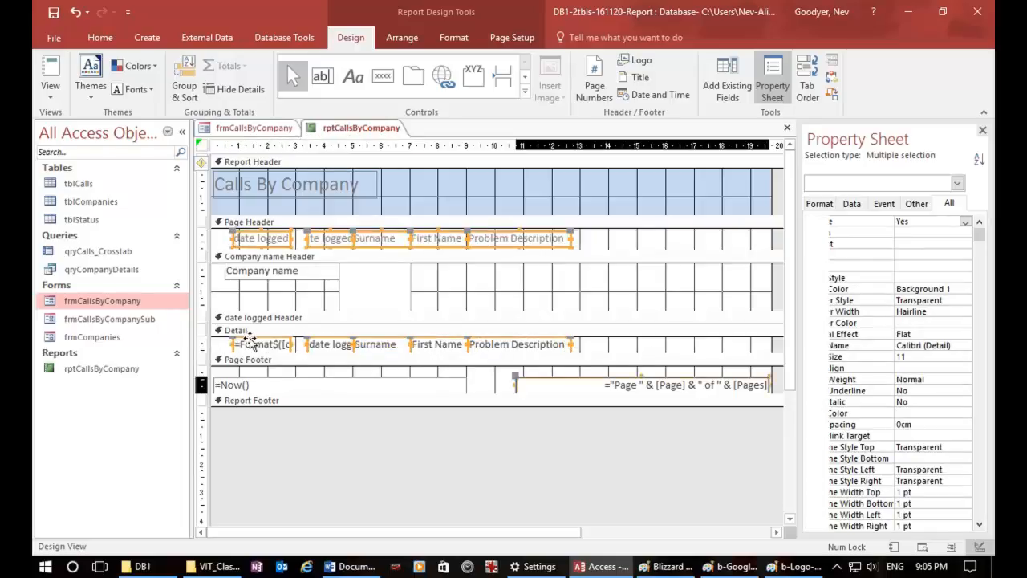
Move the Problem Description label and its Detail fields toward the report's right margin, and widen them back to the First Name column.
{"action": "left_click", "coordinate": [576, 393]}
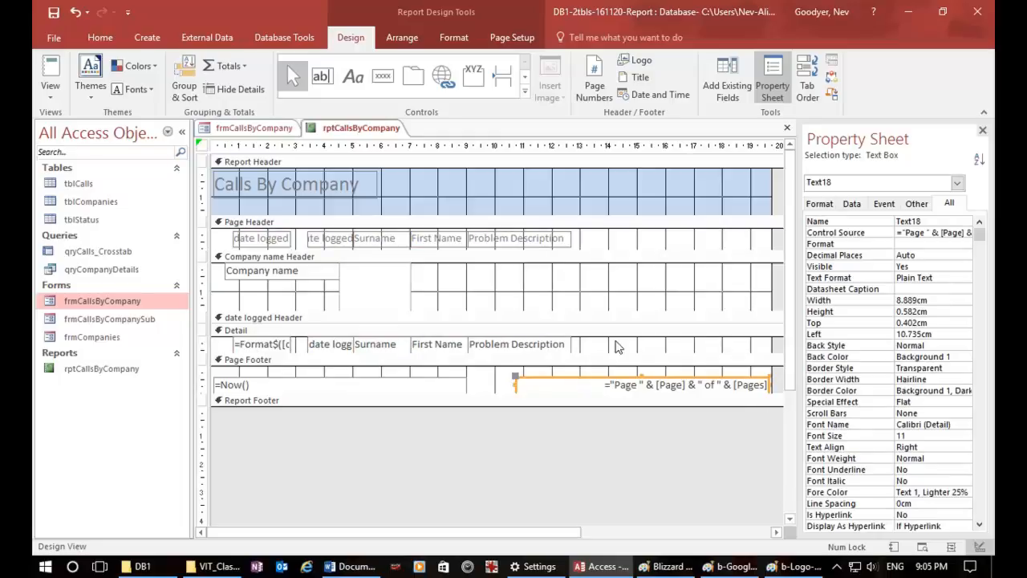
{"action": "left_click_drag", "start_coordinate": [610, 351], "coordinate": [757, 238]}
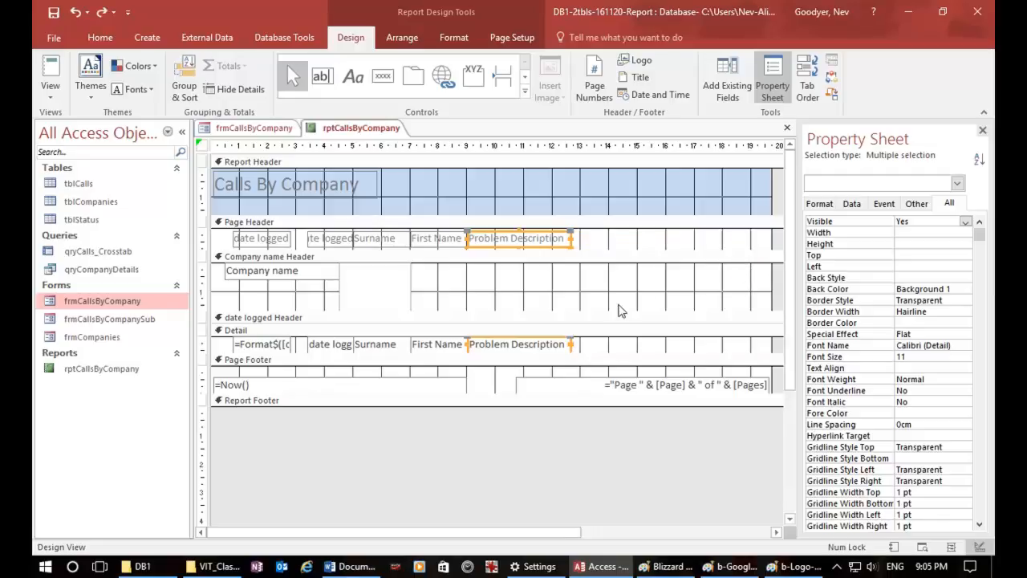
{"action": "left_click", "coordinate": [607, 350]}
{"action": "left_click_drag", "start_coordinate": [620, 345], "coordinate": [564, 337]}
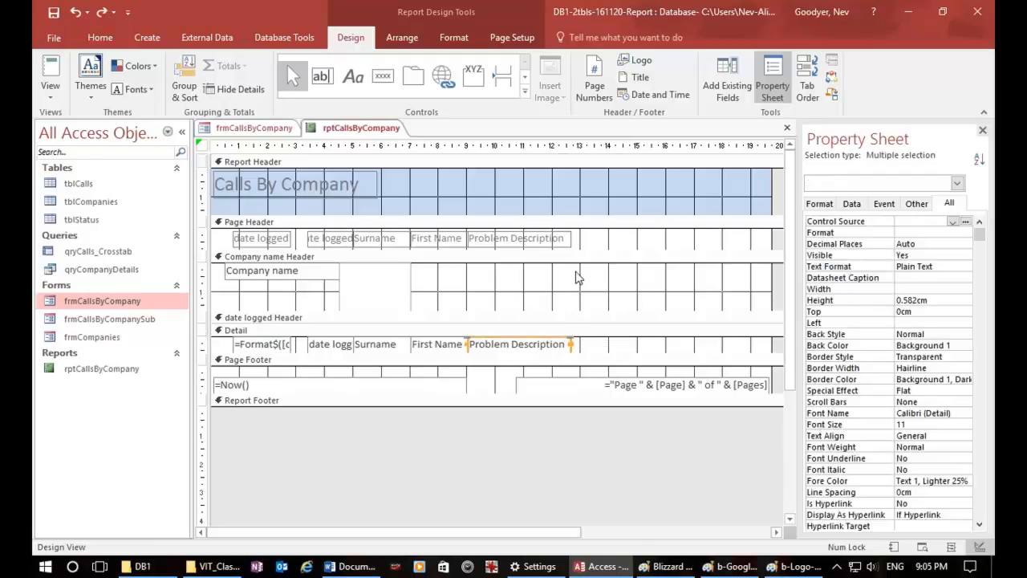
{"action": "left_click", "coordinate": [564, 238], "text": "shift"}
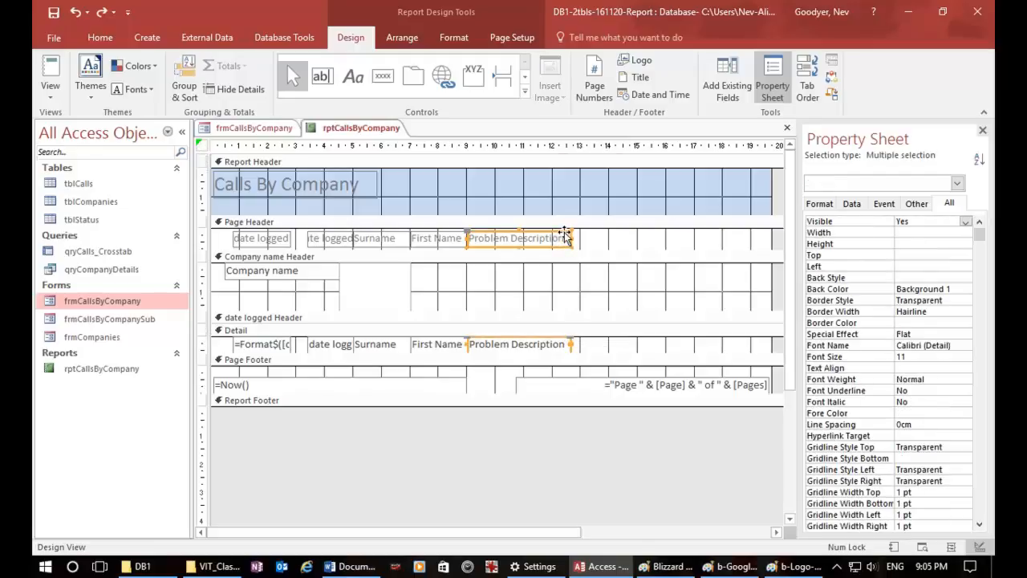
{"action": "left_click_drag", "start_coordinate": [567, 234], "coordinate": [610, 233]}
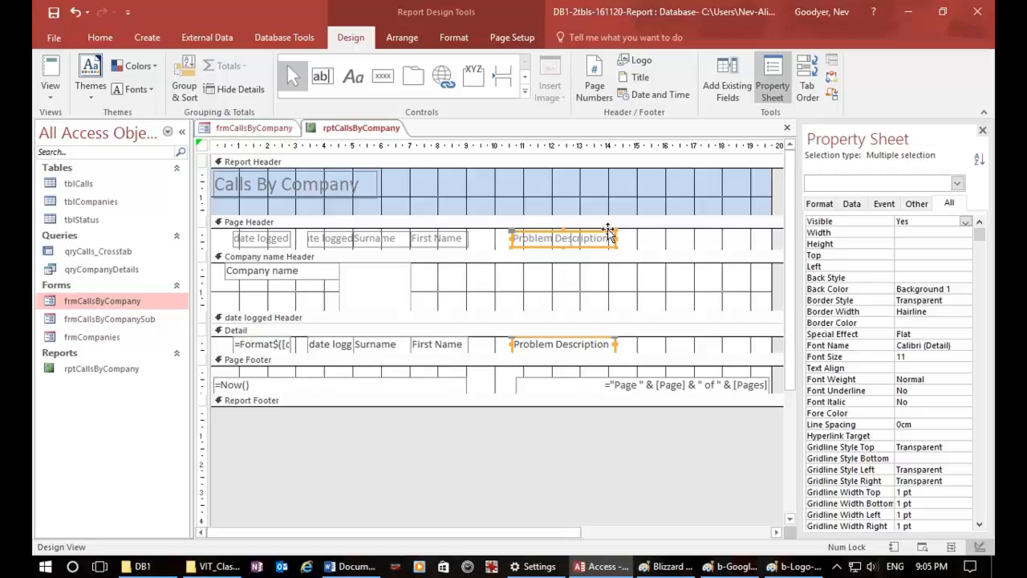
{"action": "left_click_drag", "start_coordinate": [604, 234], "coordinate": [699, 244]}
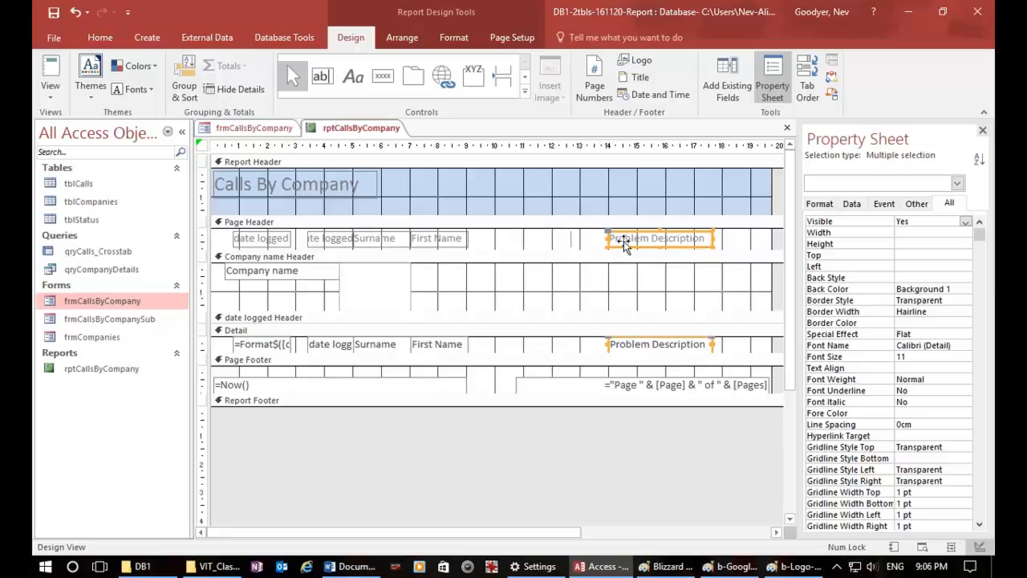
{"action": "left_click_drag", "start_coordinate": [608, 239], "coordinate": [472, 240]}
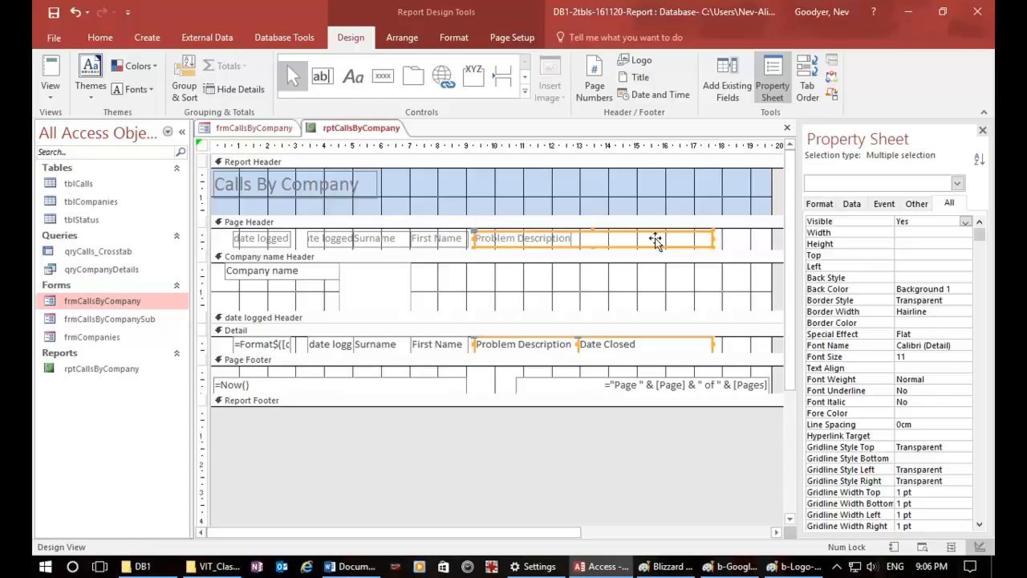
Narrow the Problem Description label and overlapping Detail fields, and widen the Date Closed Detail field to about 1.85 cm.
{"action": "left_click_drag", "start_coordinate": [712, 238], "coordinate": [594, 240]}
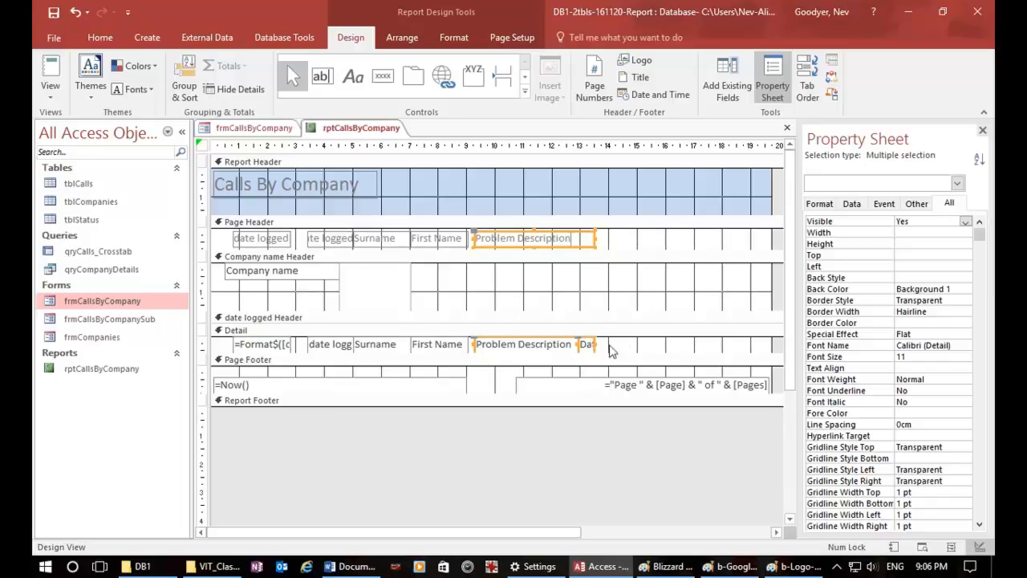
{"action": "left_click", "coordinate": [662, 349]}
{"action": "left_click", "coordinate": [588, 345]}
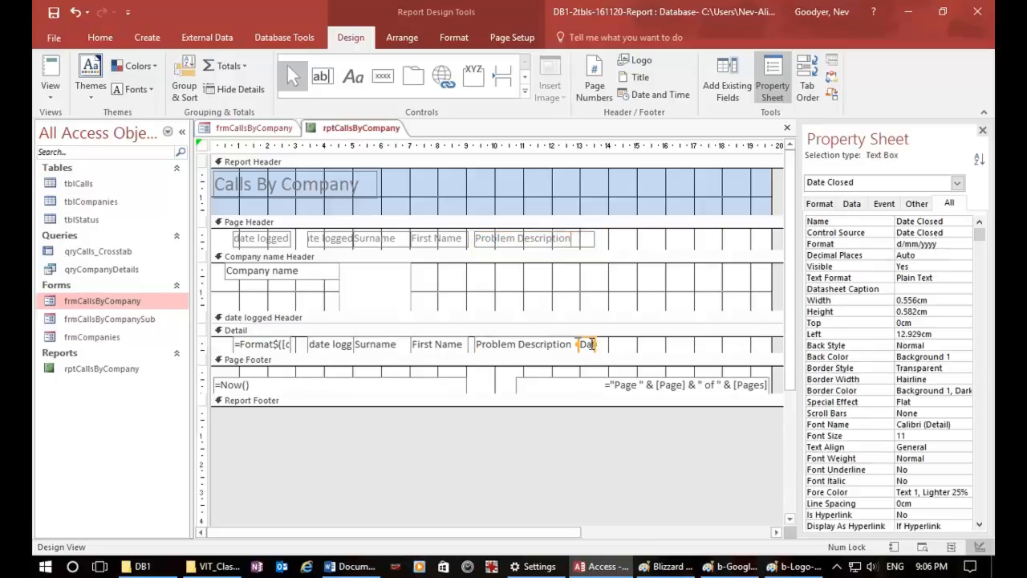
{"action": "left_click_drag", "start_coordinate": [593, 343], "coordinate": [633, 343]}
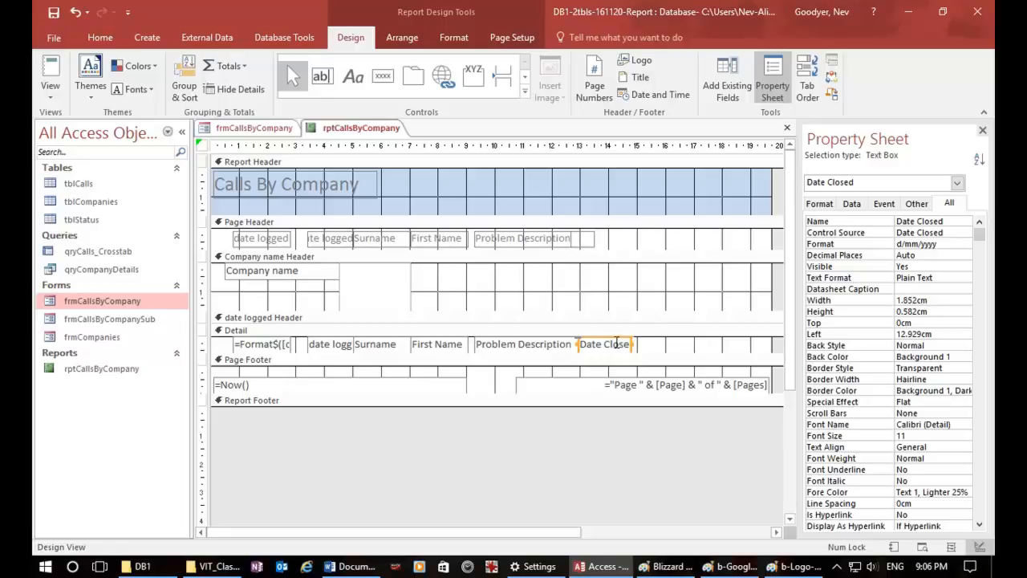
Shorten the Problem Description label in the Page Header and size the Date Closed label beside it to about 2 cm wide.
{"action": "left_click", "coordinate": [587, 242]}
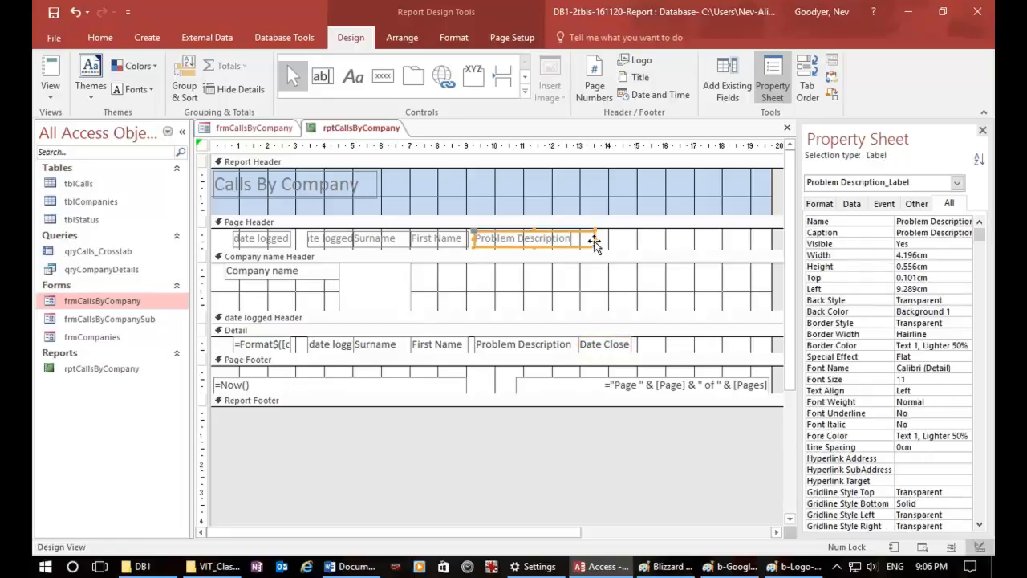
{"action": "left_click", "coordinate": [611, 245]}
{"action": "left_click", "coordinate": [586, 242]}
{"action": "left_click_drag", "start_coordinate": [594, 238], "coordinate": [630, 244]}
{"action": "left_click", "coordinate": [571, 240]}
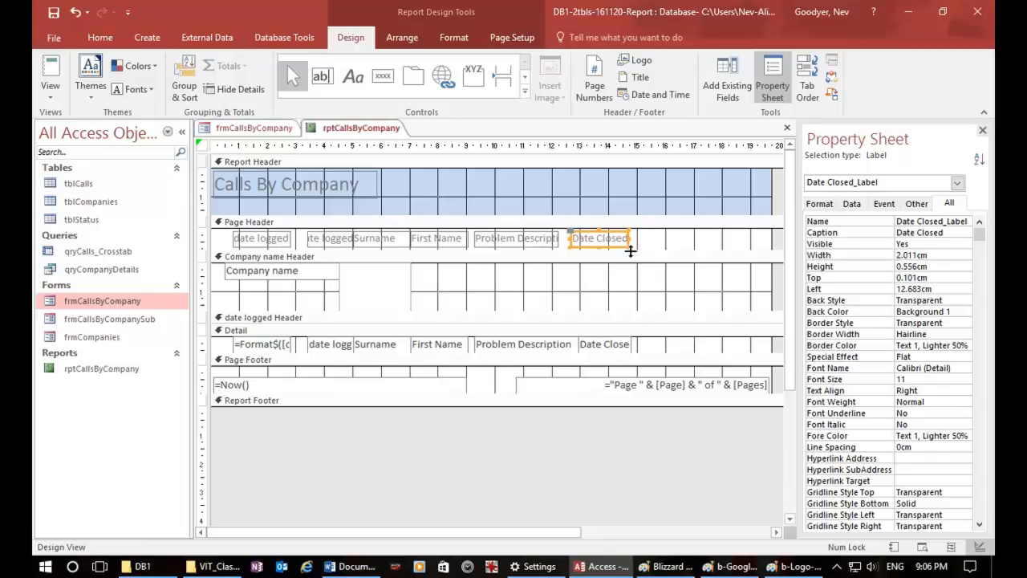
Align the left edges of the Date Closed label and Detail field, and move both to the report's right margin.
{"action": "left_click", "coordinate": [622, 345], "text": "shift"}
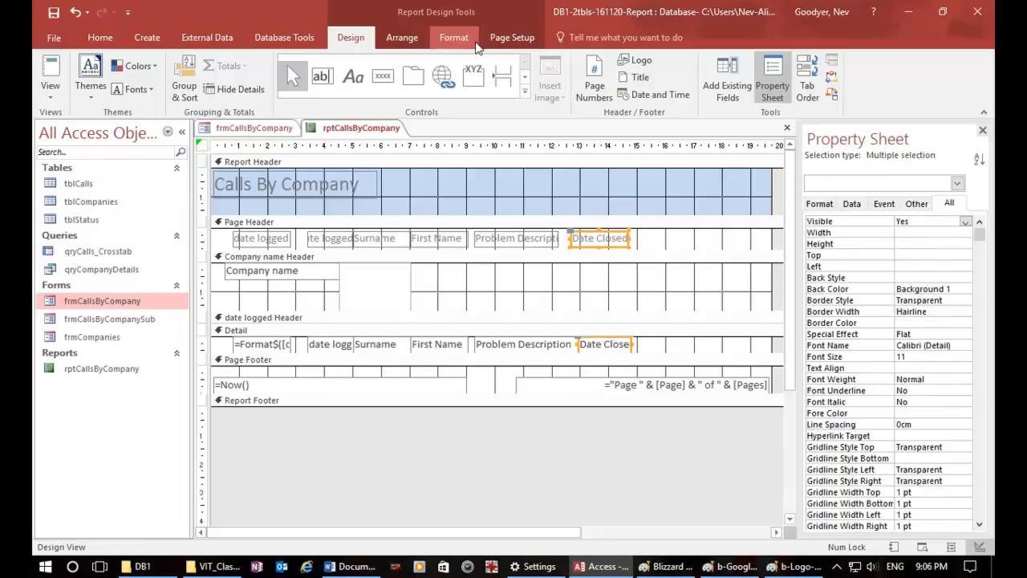
{"action": "left_click", "coordinate": [402, 38]}
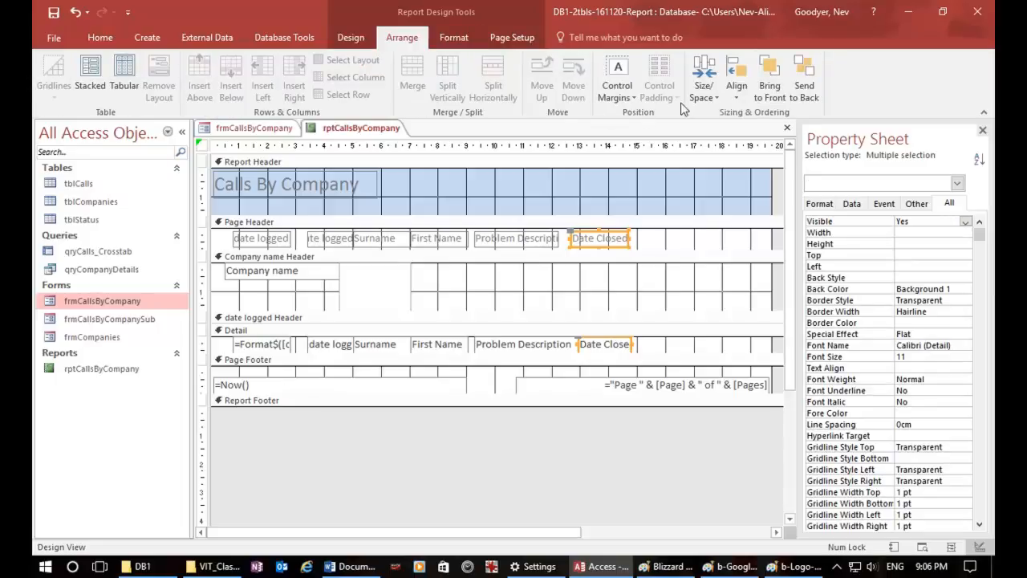
{"action": "left_click", "coordinate": [735, 90]}
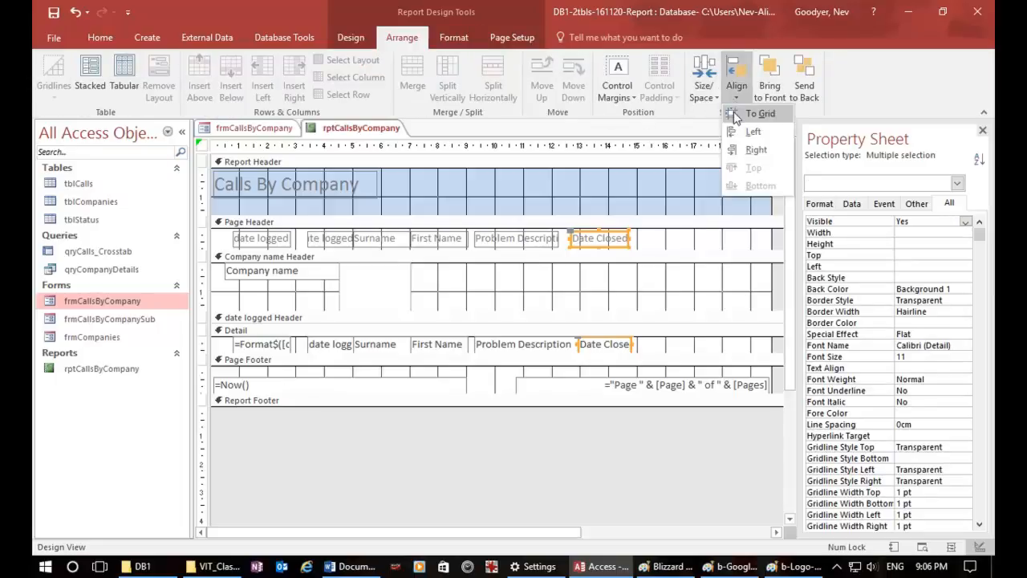
{"action": "left_click", "coordinate": [732, 131]}
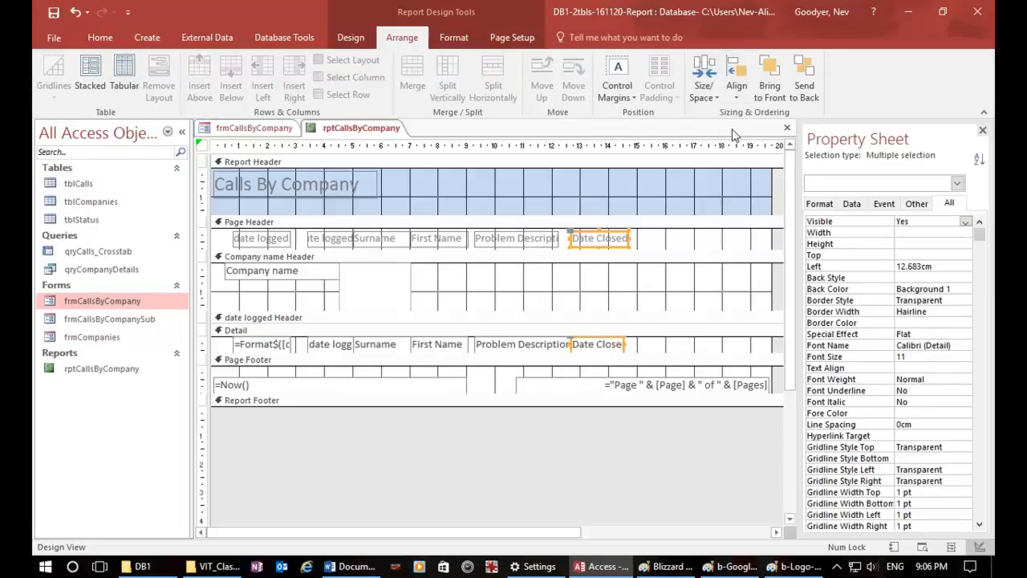
{"action": "left_click", "coordinate": [614, 233]}
{"action": "left_click_drag", "start_coordinate": [613, 232], "coordinate": [747, 231]}
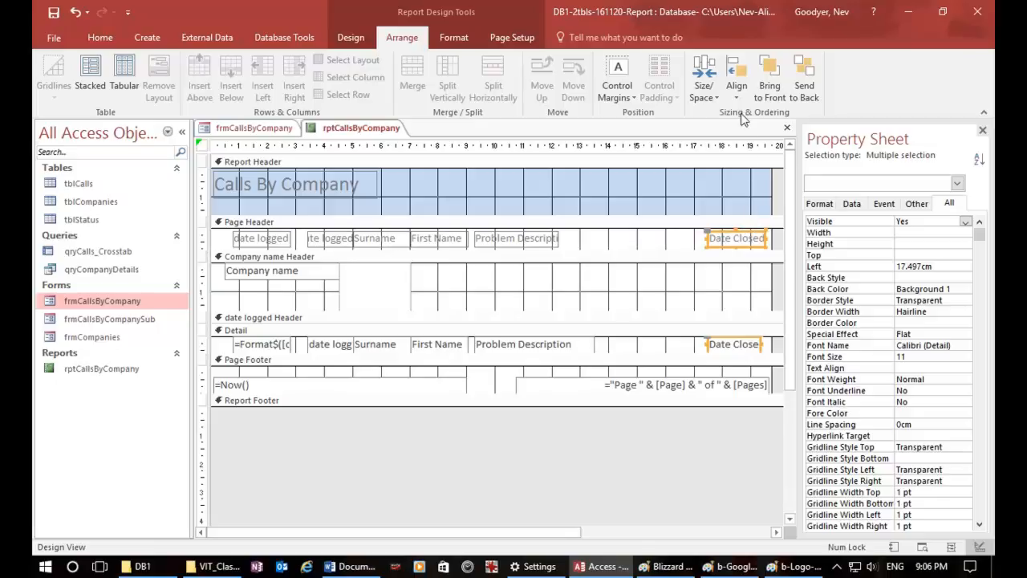
Size the Date Closed label and Detail field to the widest, and toggle right text alignment on both.
{"action": "left_click", "coordinate": [716, 101]}
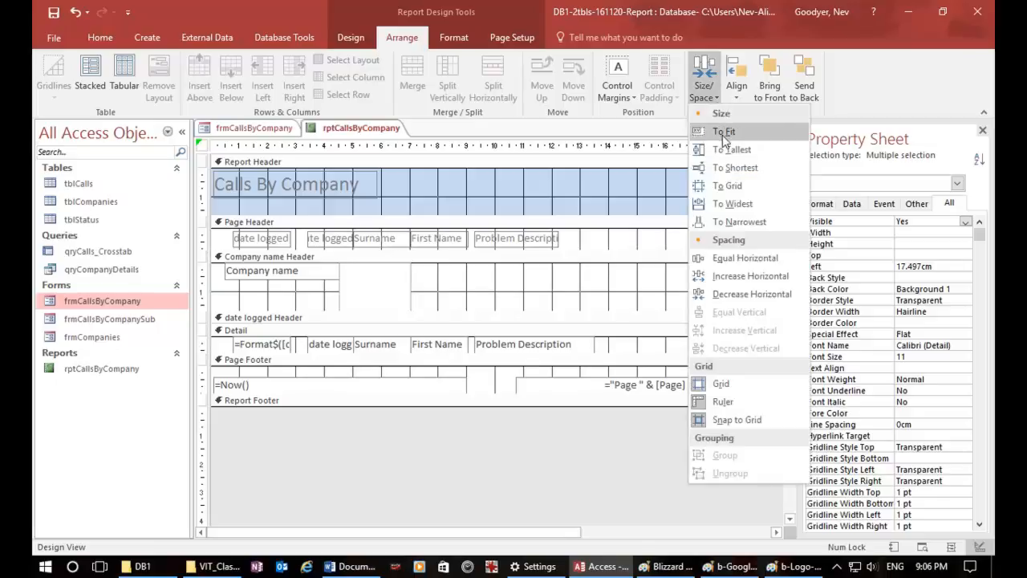
{"action": "left_click", "coordinate": [728, 204]}
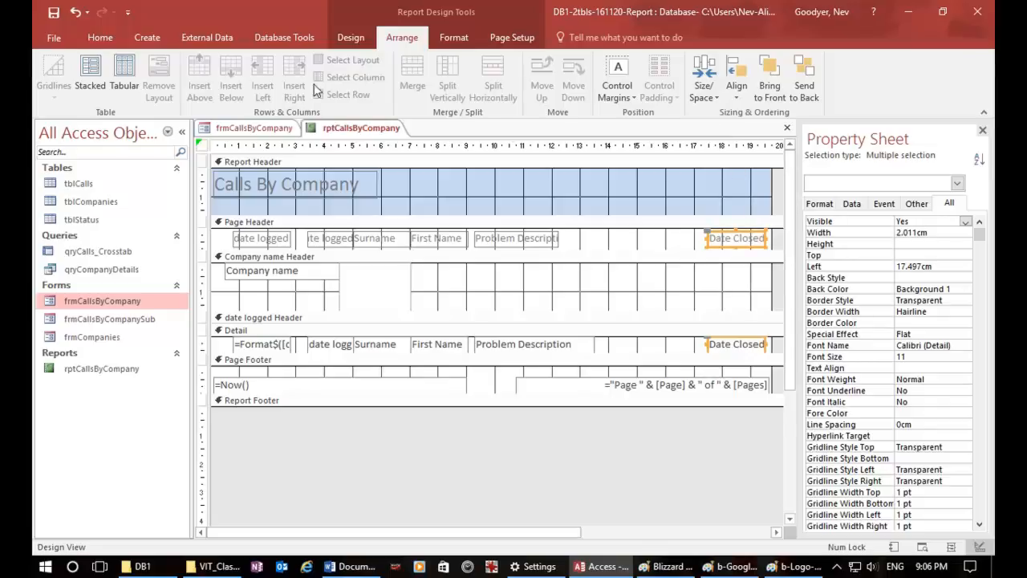
{"action": "left_click", "coordinate": [104, 36]}
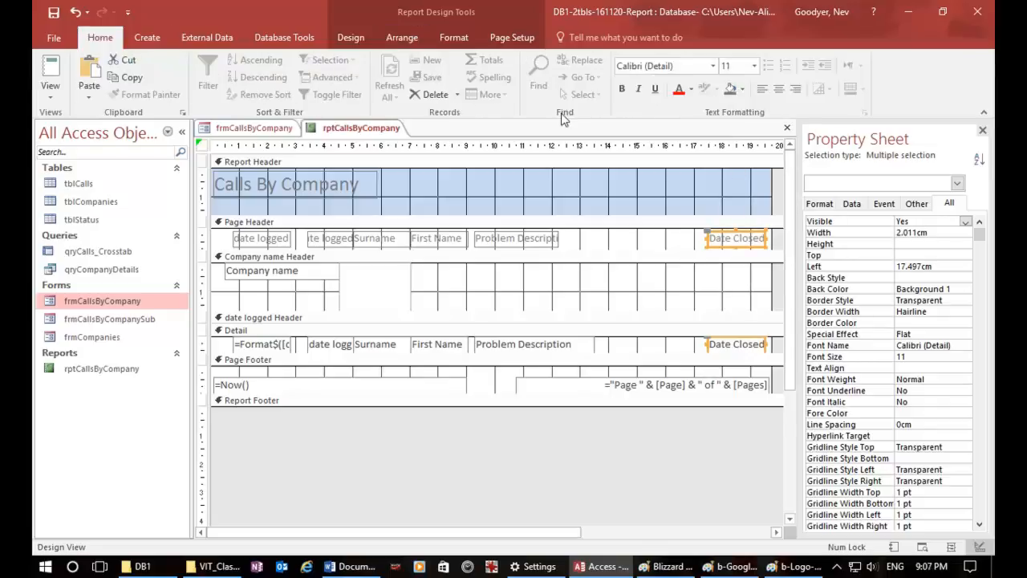
{"action": "left_click", "coordinate": [795, 89]}
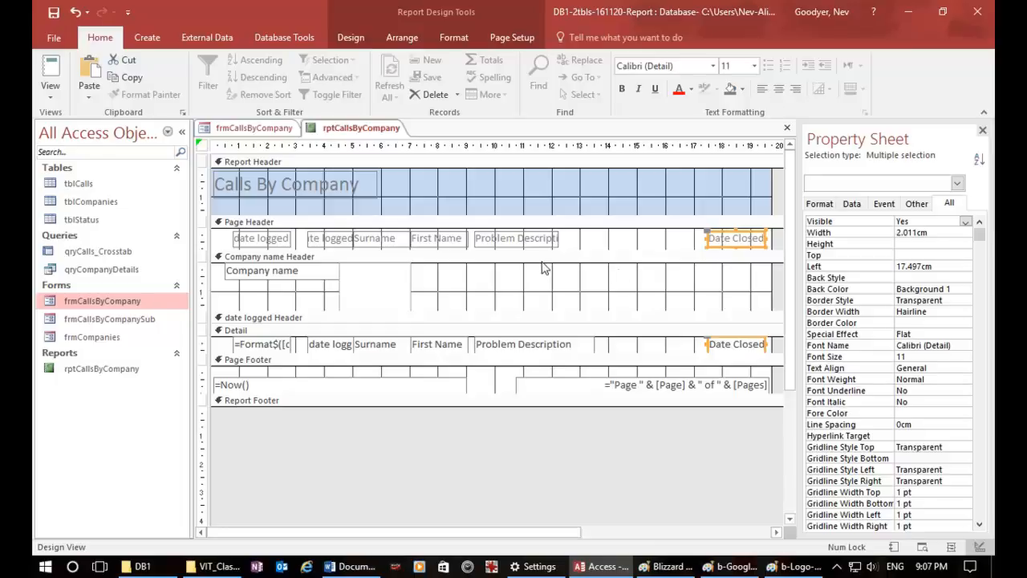
Size the Problem Description label and Detail field to the widest, and widen both to about 8 cm, up to the Date Closed column.
{"action": "left_click", "coordinate": [603, 351]}
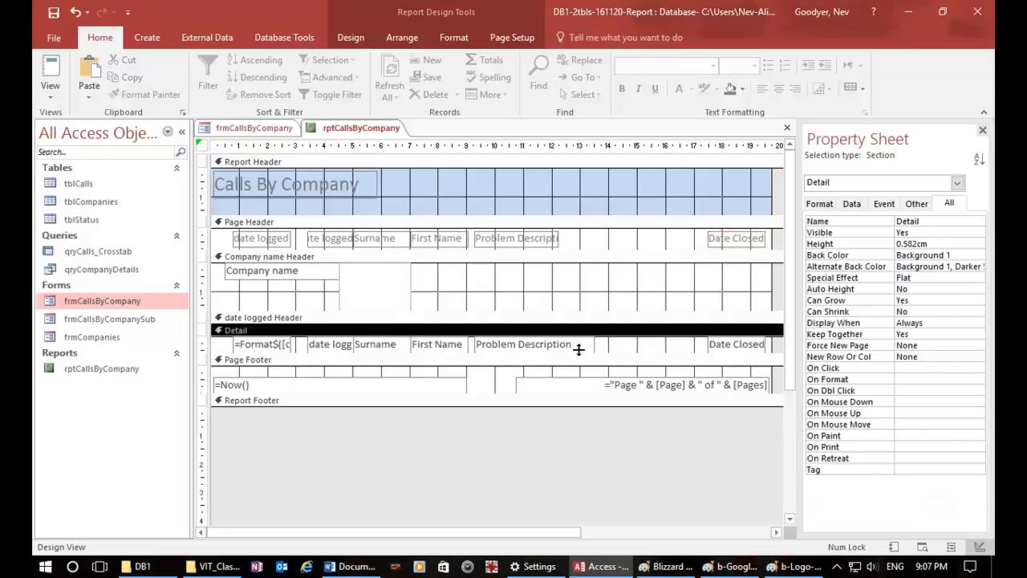
{"action": "left_click", "coordinate": [584, 344]}
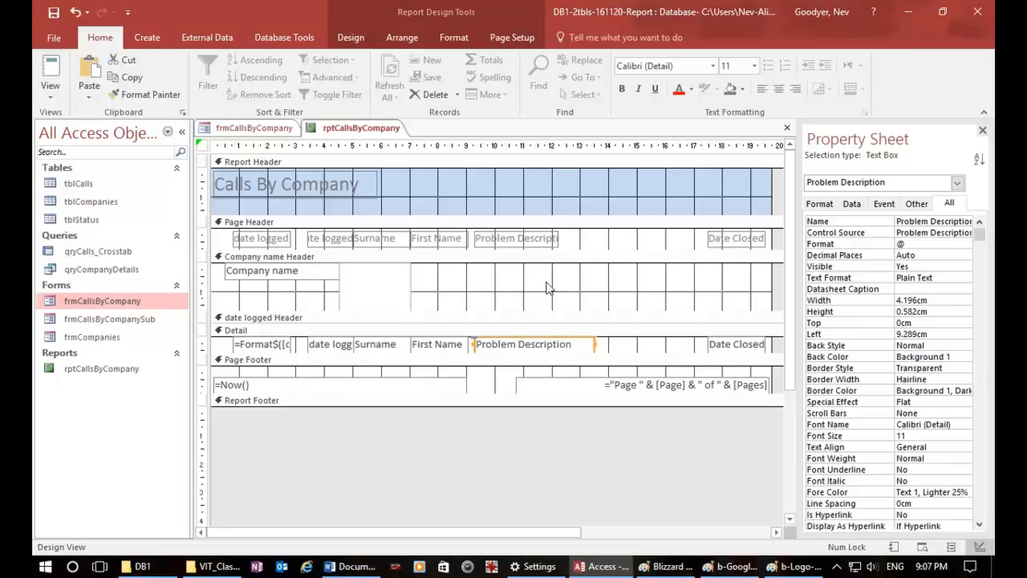
{"action": "left_click", "coordinate": [542, 239], "text": "shift"}
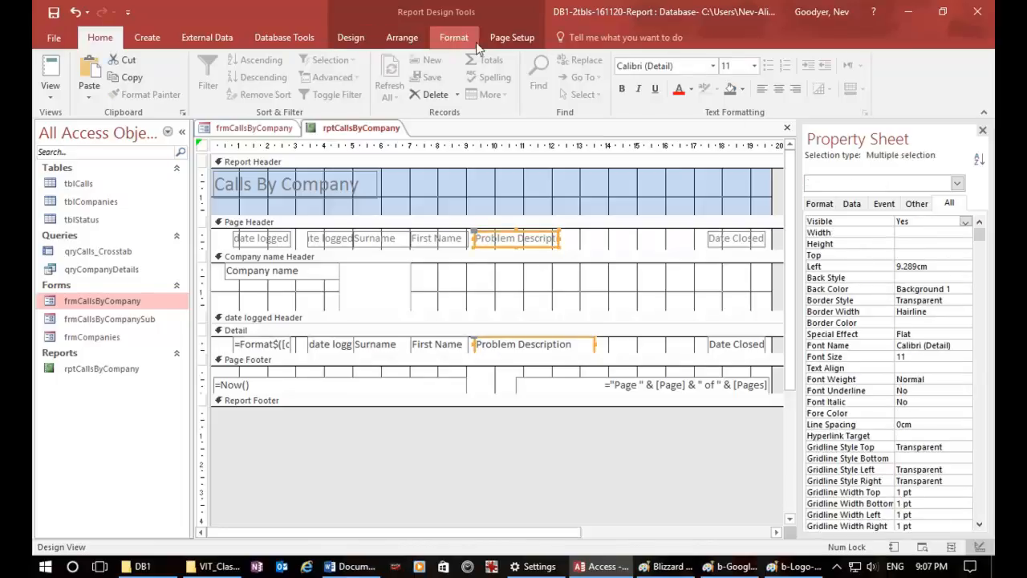
{"action": "left_click", "coordinate": [401, 38]}
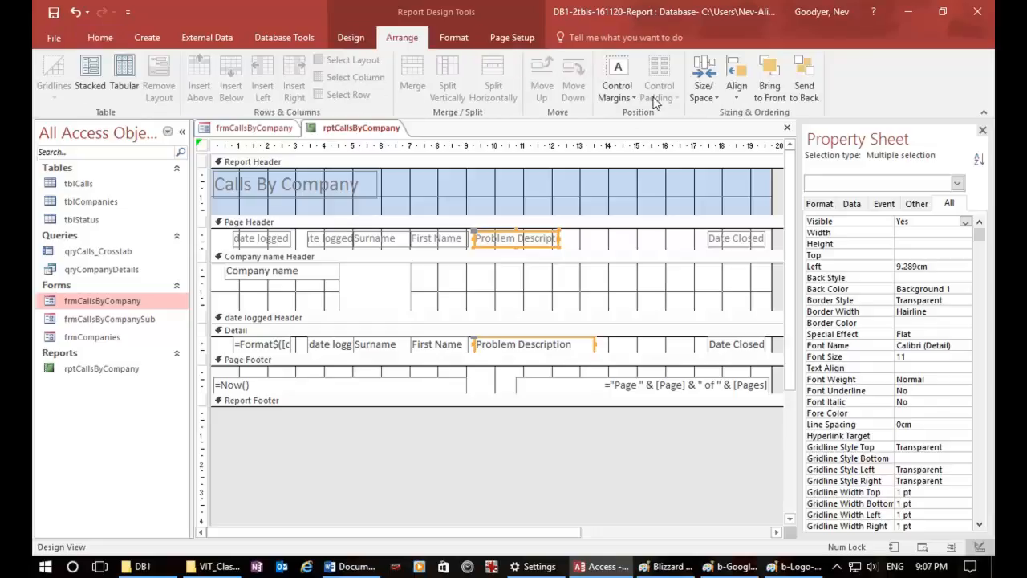
{"action": "left_click", "coordinate": [702, 89]}
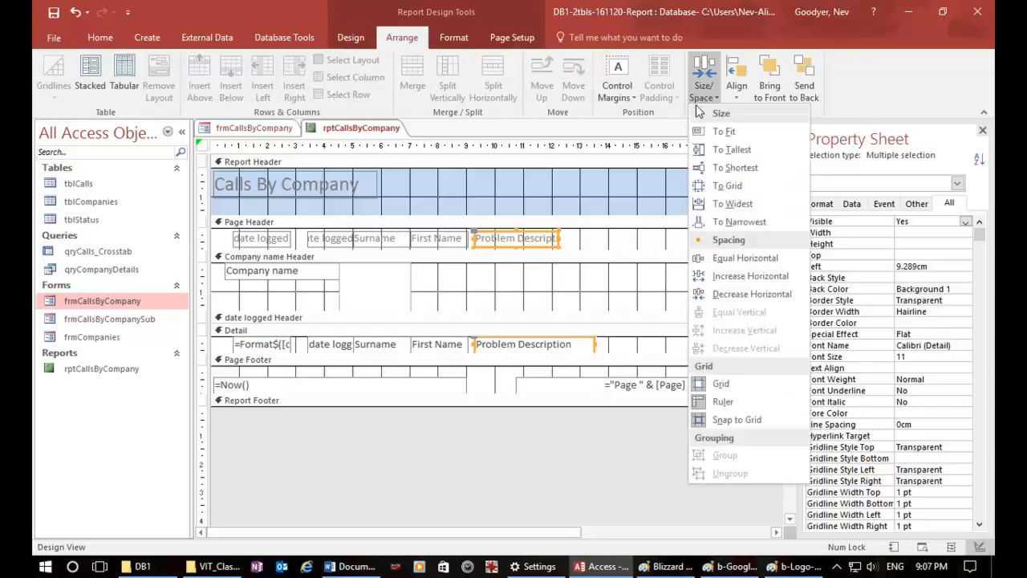
{"action": "left_click", "coordinate": [733, 203]}
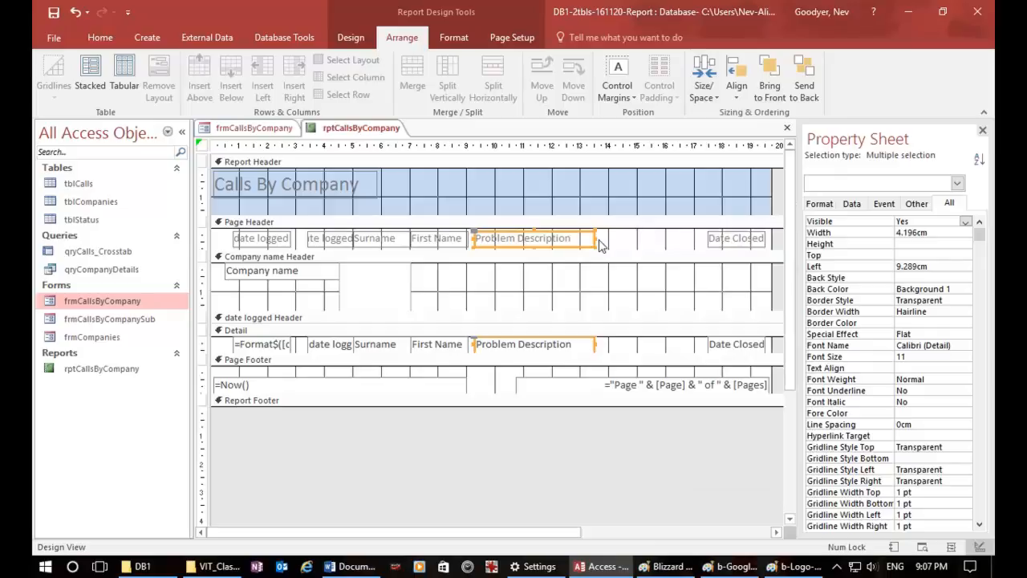
{"action": "left_click_drag", "start_coordinate": [594, 239], "coordinate": [699, 239]}
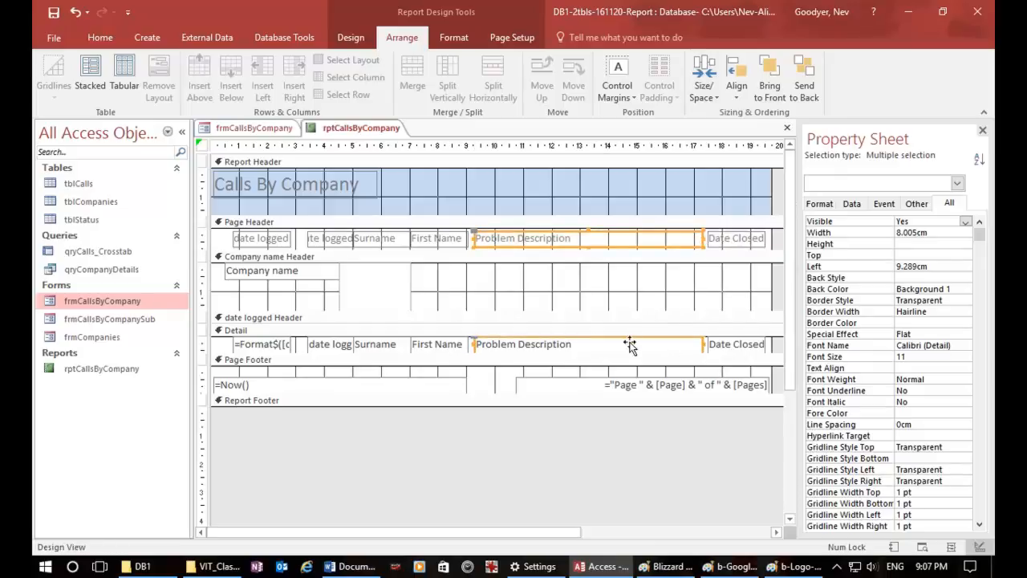
Look through all the properties of the Problem Description field in the Detail section.
{"action": "left_click", "coordinate": [676, 299]}
{"action": "left_click", "coordinate": [657, 348]}
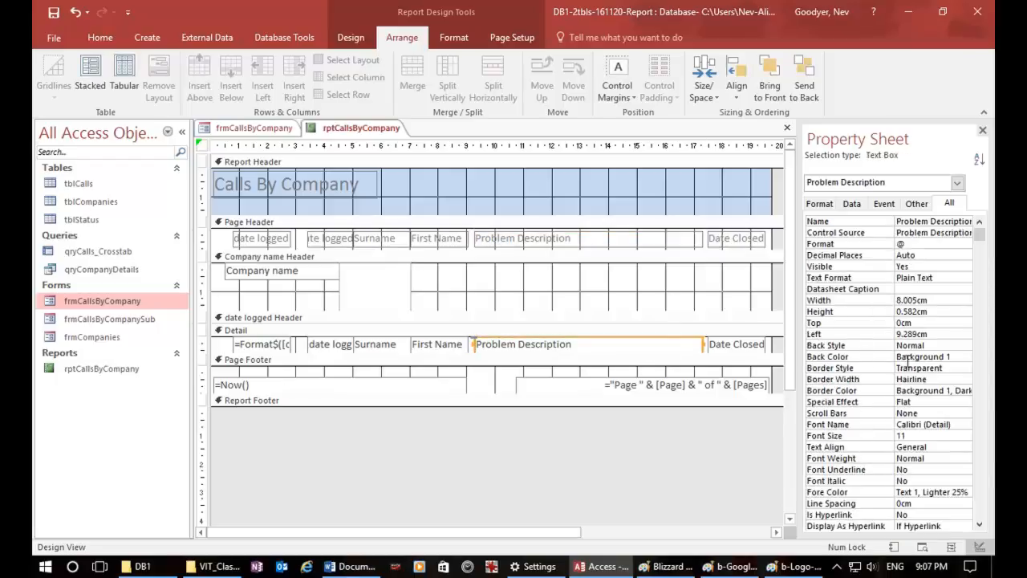
{"action": "scroll", "coordinate": [934, 431], "scroll_direction": "down", "scroll_amount": 2}
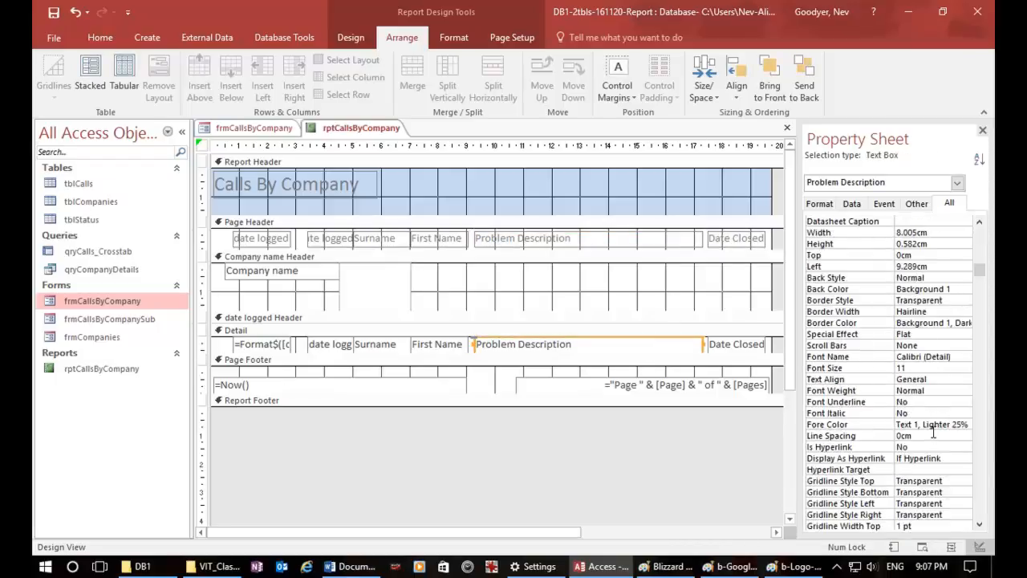
{"action": "scroll", "coordinate": [935, 432], "scroll_direction": "down", "scroll_amount": 5}
{"action": "scroll", "coordinate": [937, 434], "scroll_direction": "down", "scroll_amount": 8}
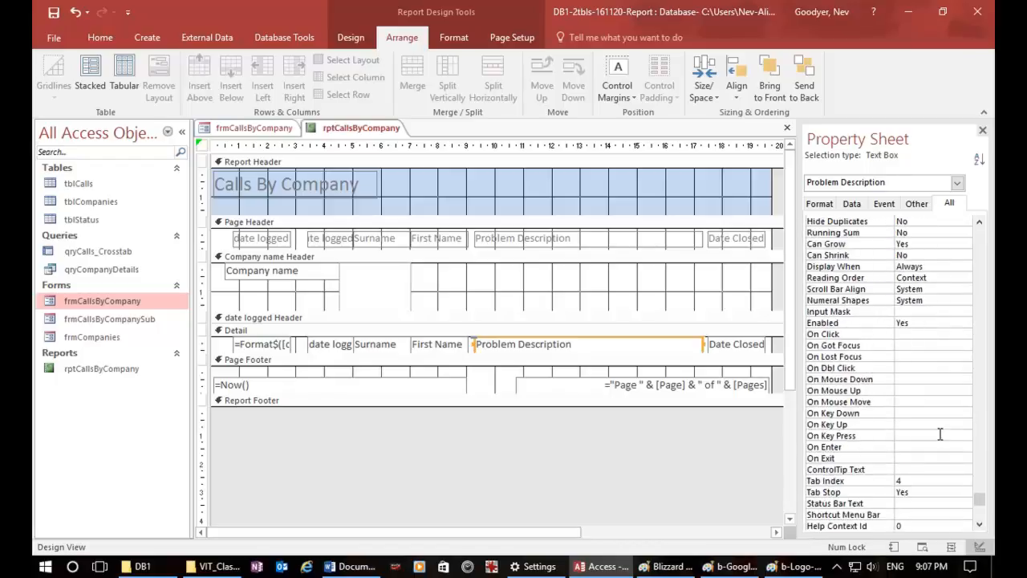
{"action": "scroll", "coordinate": [940, 434], "scroll_direction": "down", "scroll_amount": 1}
{"action": "scroll", "coordinate": [935, 436], "scroll_direction": "up", "scroll_amount": 7}
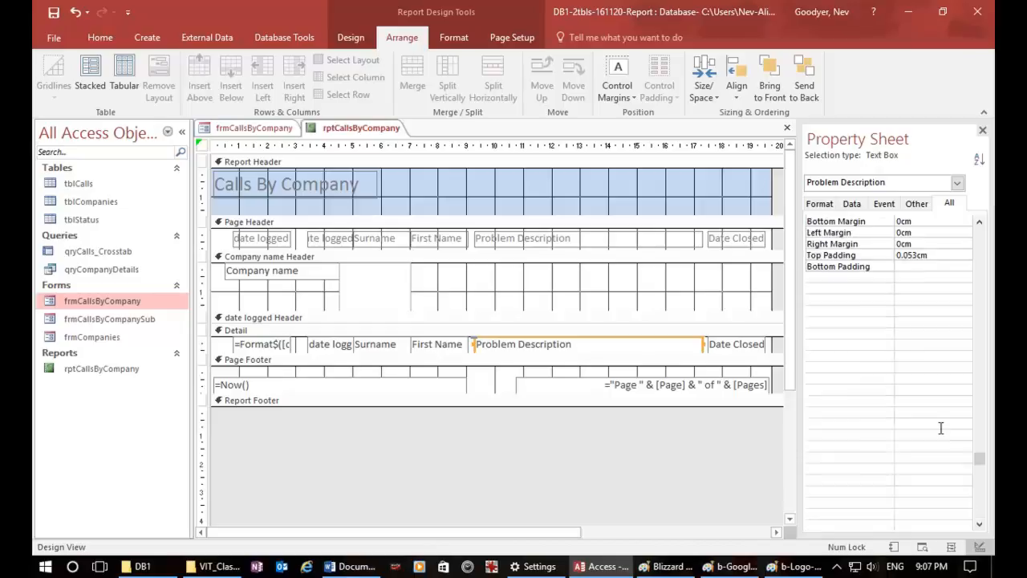
{"action": "scroll", "coordinate": [940, 428], "scroll_direction": "up", "scroll_amount": 5}
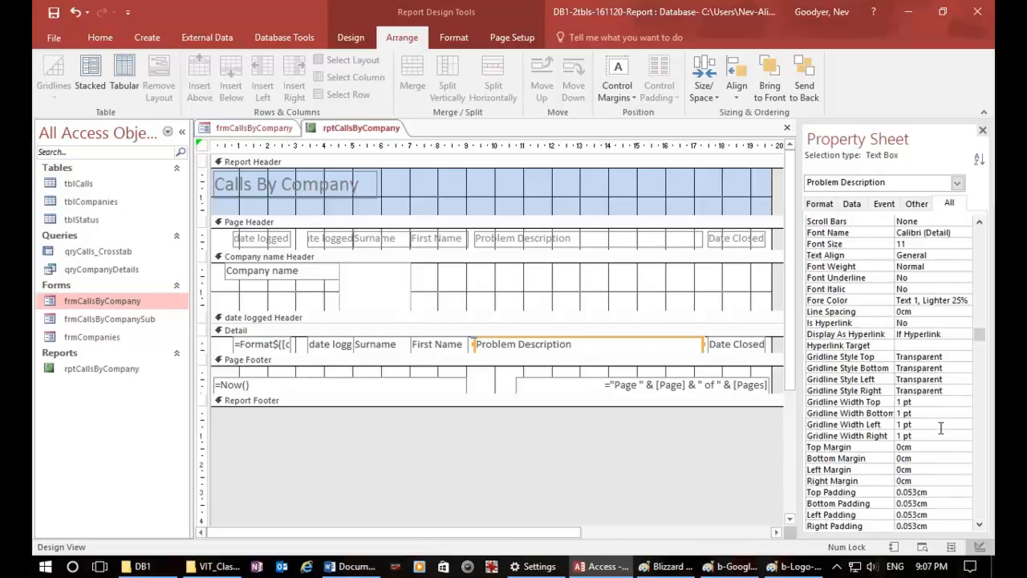
{"action": "scroll", "coordinate": [940, 428], "scroll_direction": "up", "scroll_amount": 3}
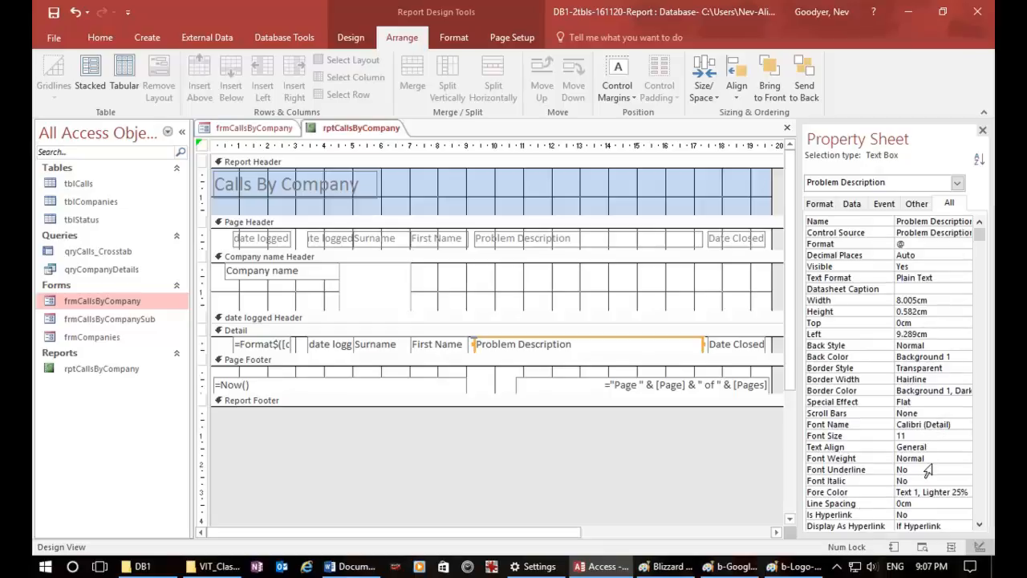
{"action": "scroll", "coordinate": [927, 469], "scroll_direction": "down", "scroll_amount": 2}
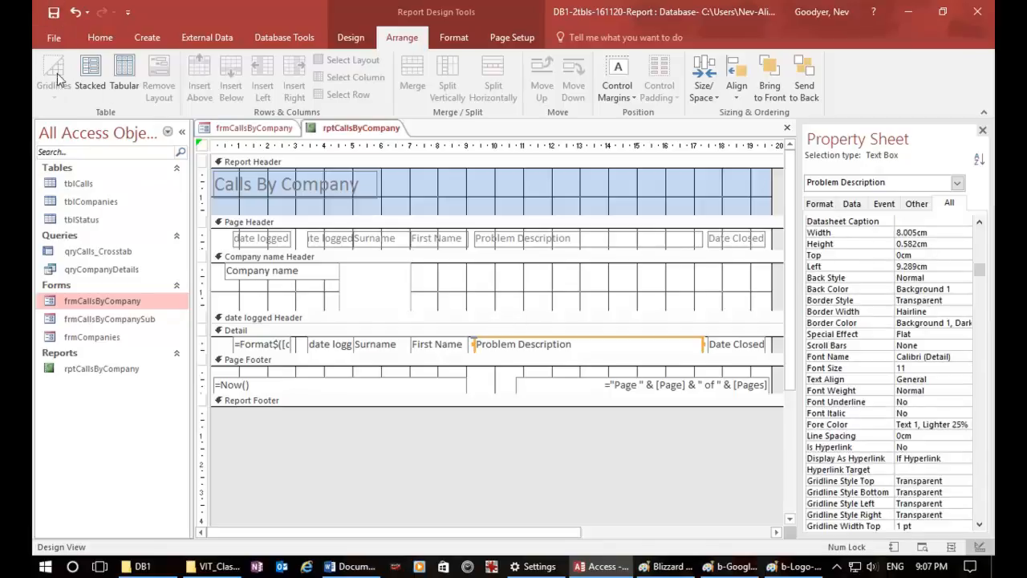
Show the report in Report View and examine the column layout, wrapped problem descriptions, dates and company logos throughout.
{"action": "left_click", "coordinate": [100, 38]}
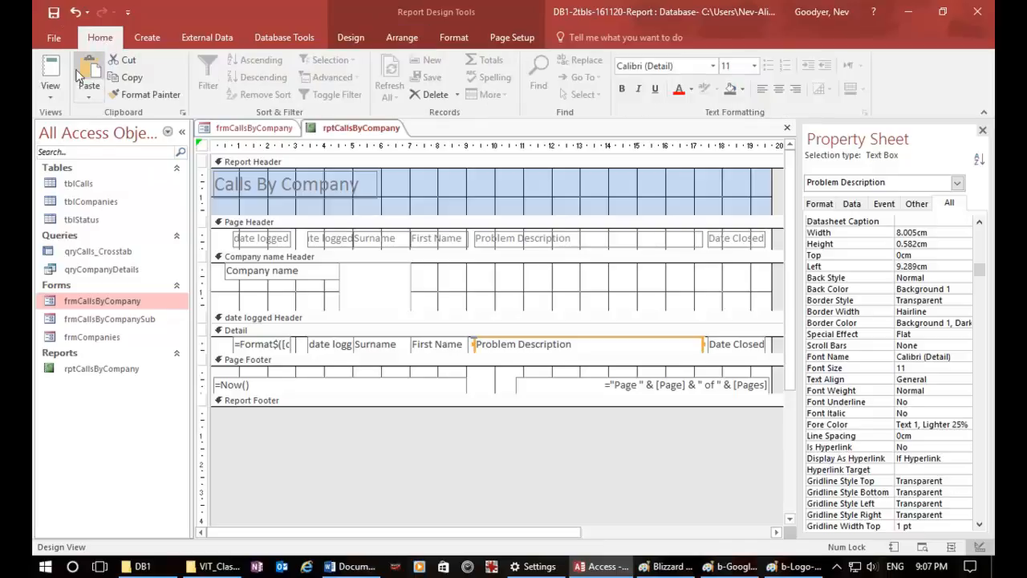
{"action": "left_click", "coordinate": [48, 71]}
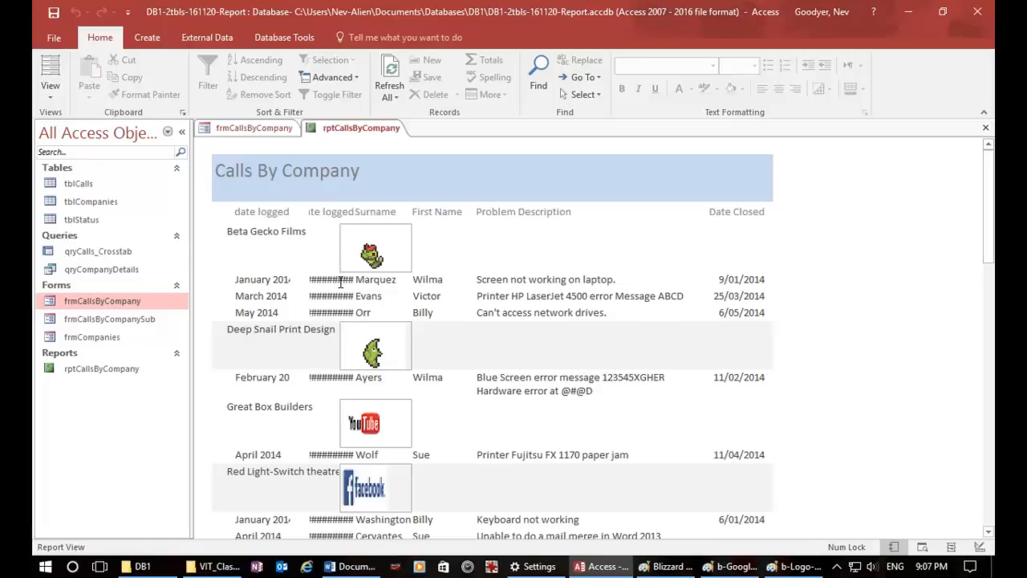
{"action": "left_click", "coordinate": [49, 94]}
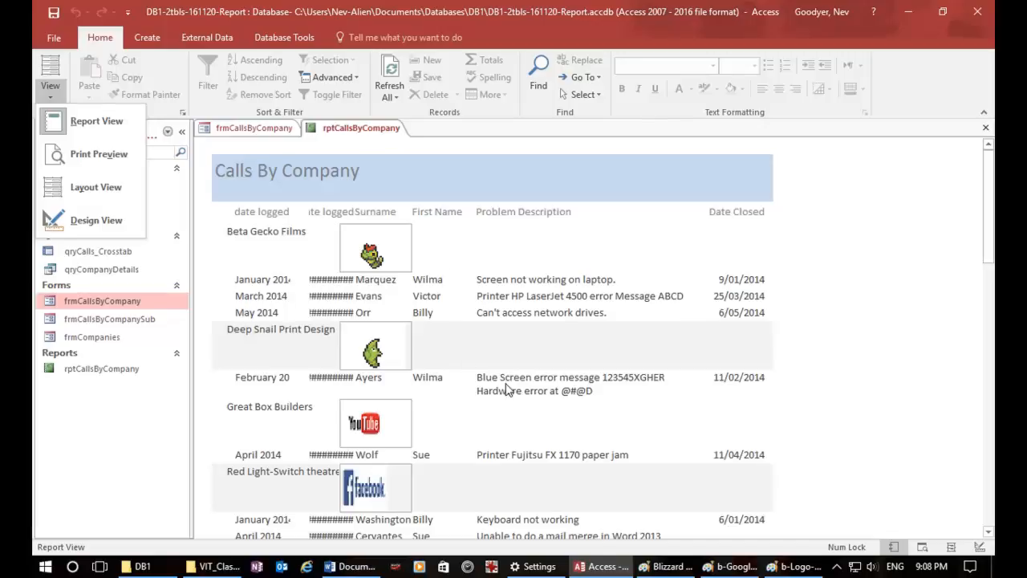
{"action": "scroll", "coordinate": [509, 389], "scroll_direction": "down", "scroll_amount": 1}
{"action": "scroll", "coordinate": [509, 388], "scroll_direction": "down", "scroll_amount": 5}
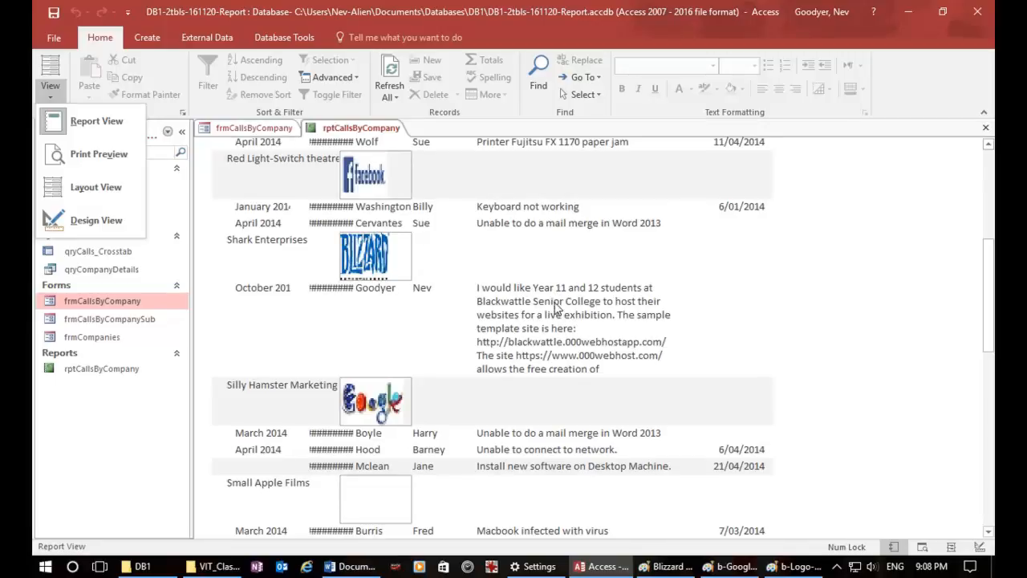
{"action": "scroll", "coordinate": [581, 434], "scroll_direction": "down", "scroll_amount": 2}
{"action": "scroll", "coordinate": [580, 435], "scroll_direction": "down", "scroll_amount": 3}
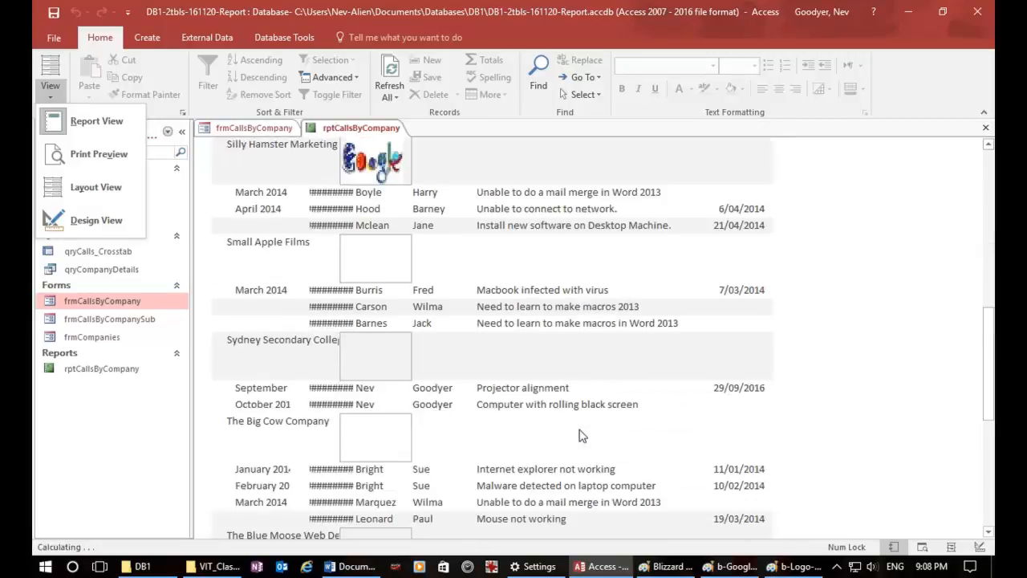
{"action": "scroll", "coordinate": [581, 435], "scroll_direction": "down", "scroll_amount": 5}
{"action": "scroll", "coordinate": [581, 435], "scroll_direction": "up", "scroll_amount": 5}
{"action": "scroll", "coordinate": [583, 434], "scroll_direction": "up", "scroll_amount": 10}
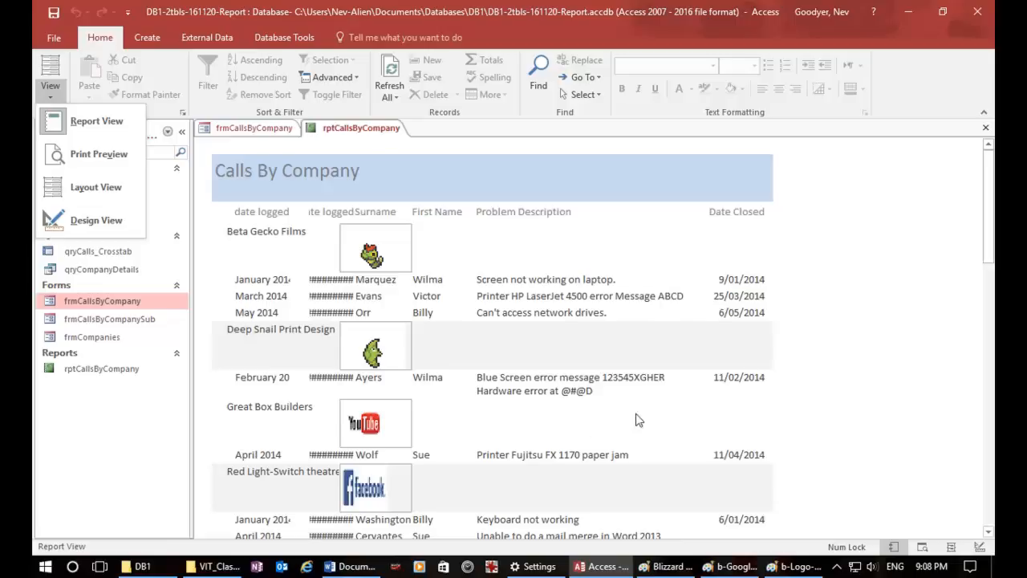
{"action": "left_click", "coordinate": [886, 312]}
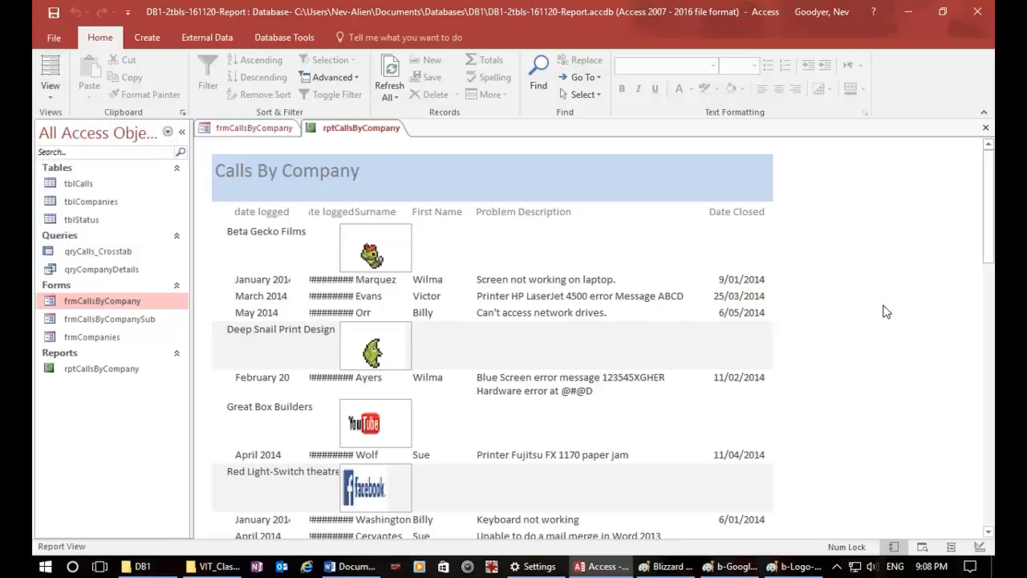